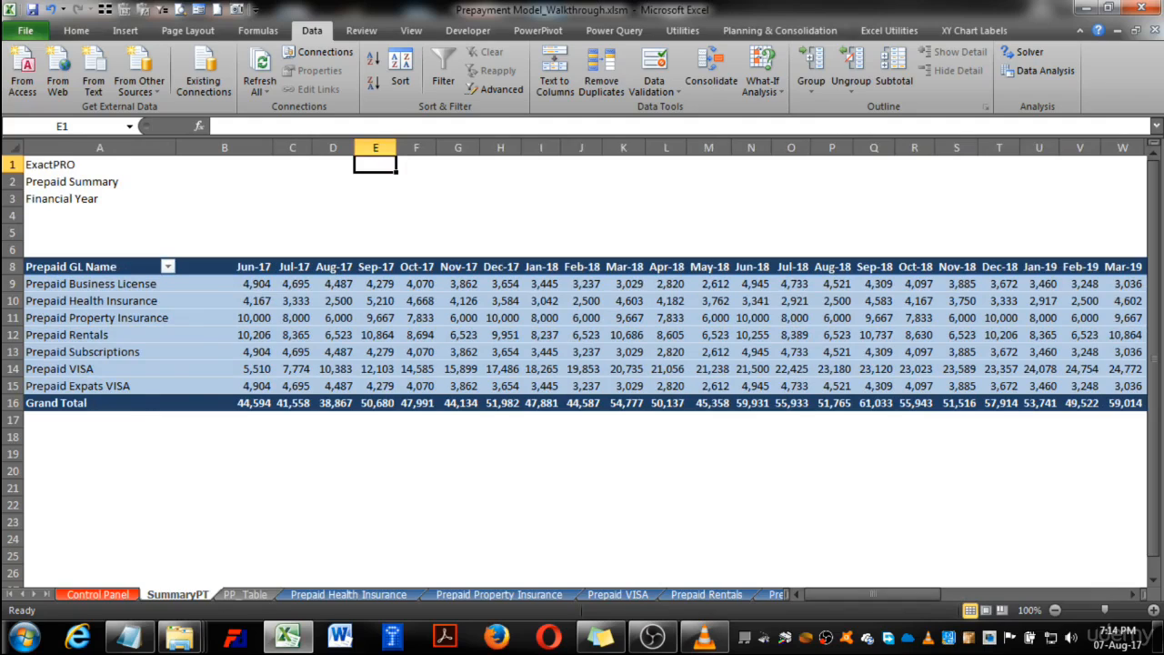
# - Check the start date and end date formulas on the Control Panel sheet and return to the SummaryPT sheet
pyautogui.click(98, 595)
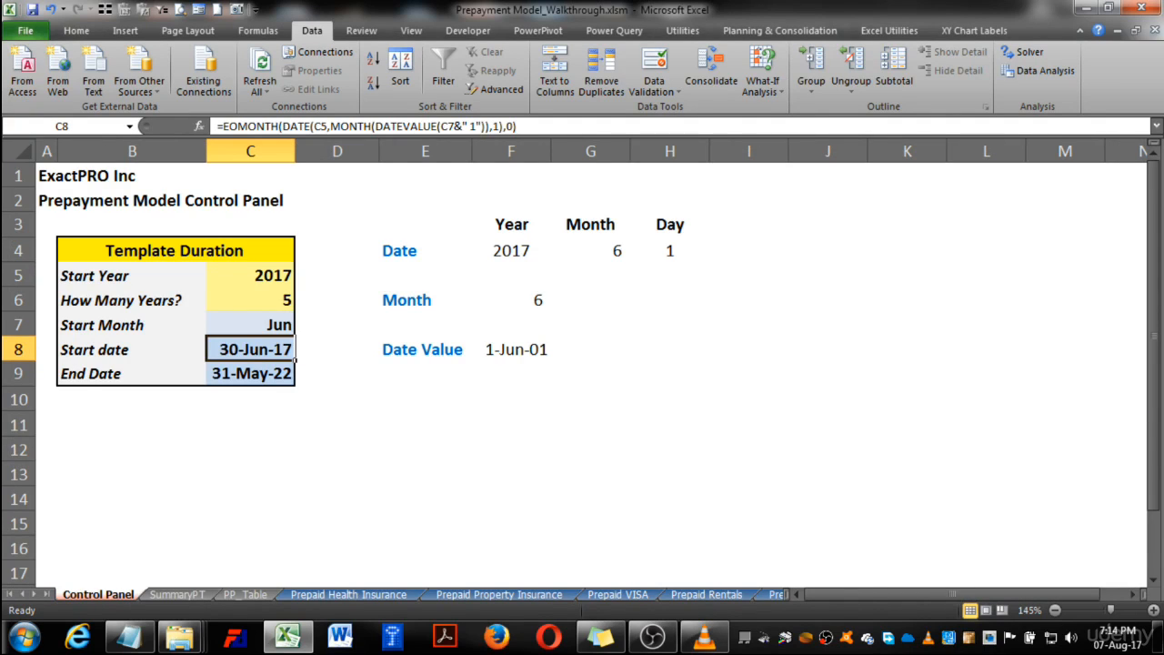
pyautogui.click(251, 374)
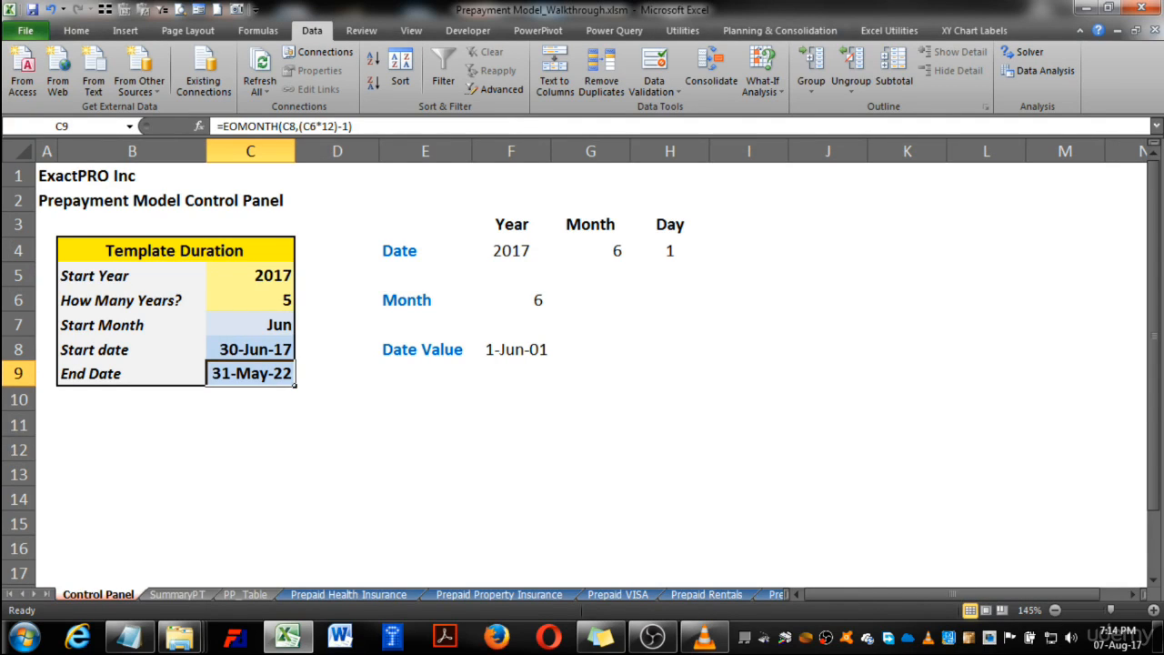
pyautogui.click(177, 594)
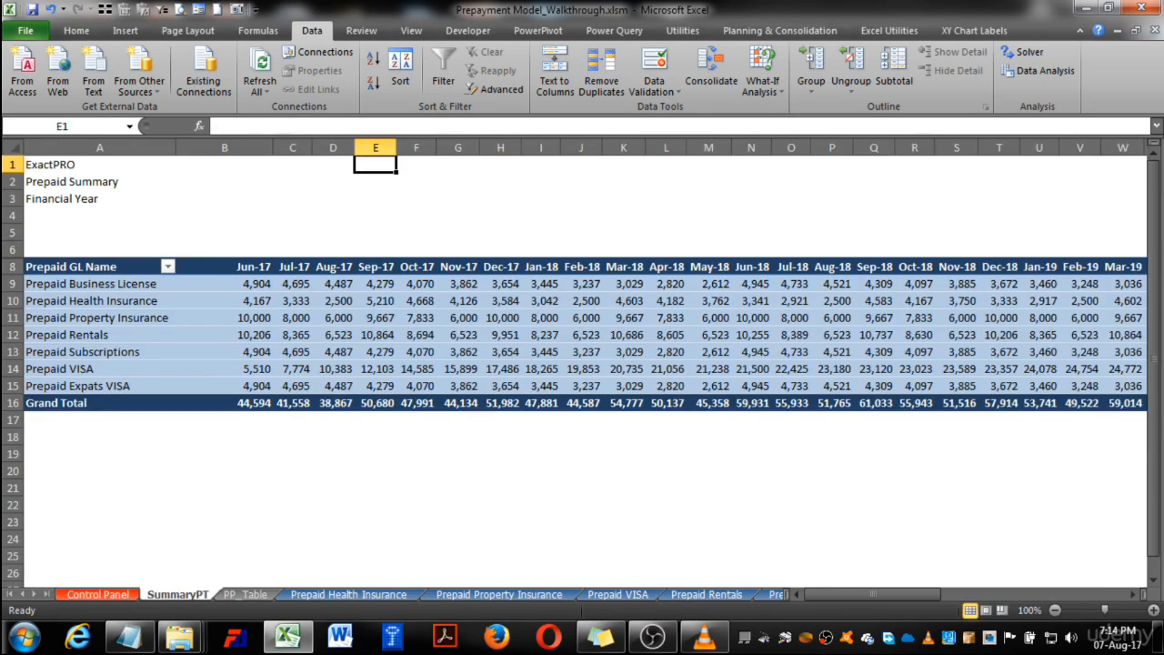
# - Narrow column B on the SummaryPT sheet to suit the pivot table's first month column
pyautogui.click(225, 266)
pyautogui.moveTo(611, 594)
pyautogui.mouseDown()
pyautogui.moveTo(763, 594)
pyautogui.moveTo(609, 594)
pyautogui.mouseUp()
pyautogui.click(417, 334)
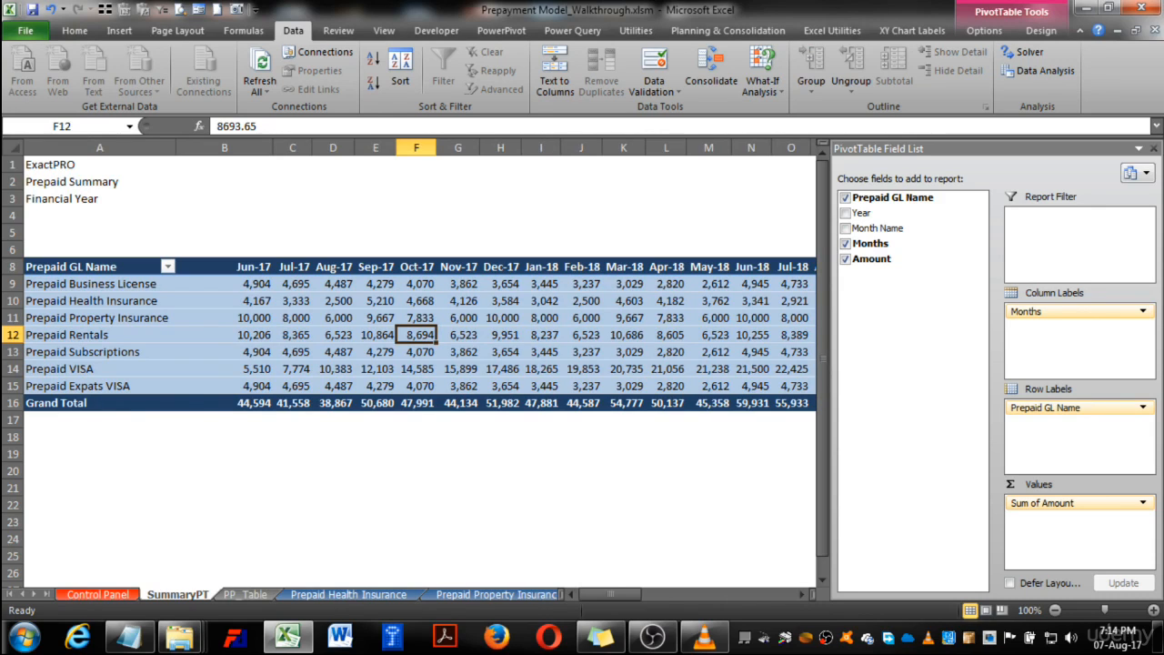
pyautogui.moveTo(273, 147); pyautogui.dragTo(232, 147)
pyautogui.click(253, 471)
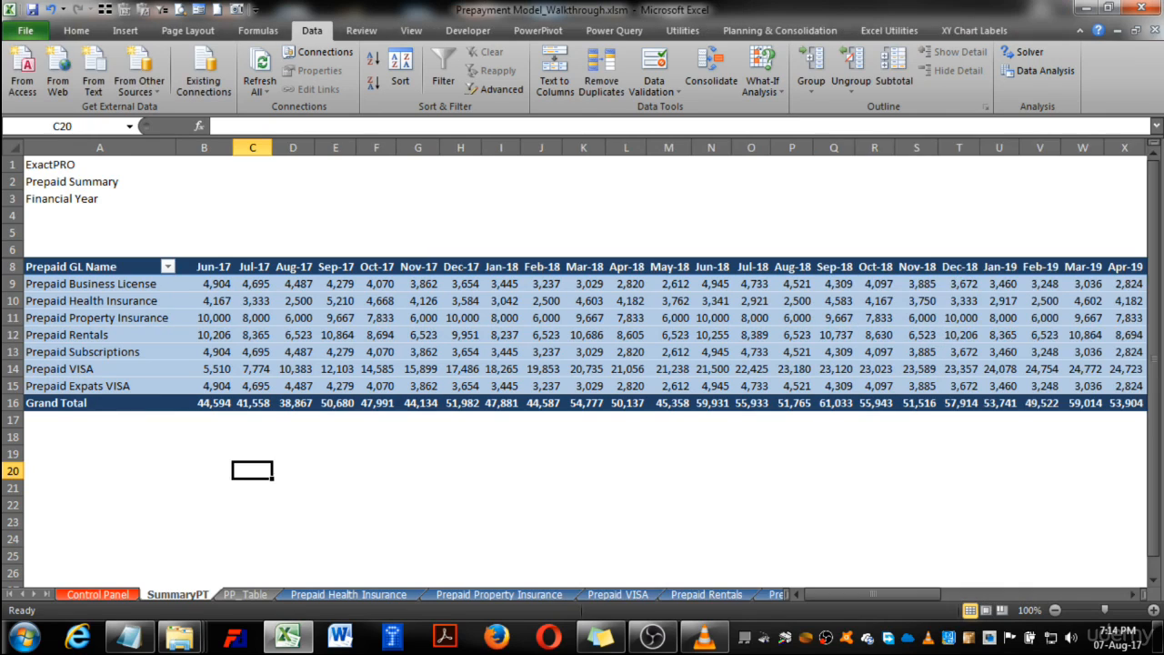
# - Move the prepaid summary pivot table to cell A90 of the existing SummaryPT sheet
pyautogui.moveTo(82, 266); pyautogui.dragTo(541, 403)
pyautogui.click(461, 335)
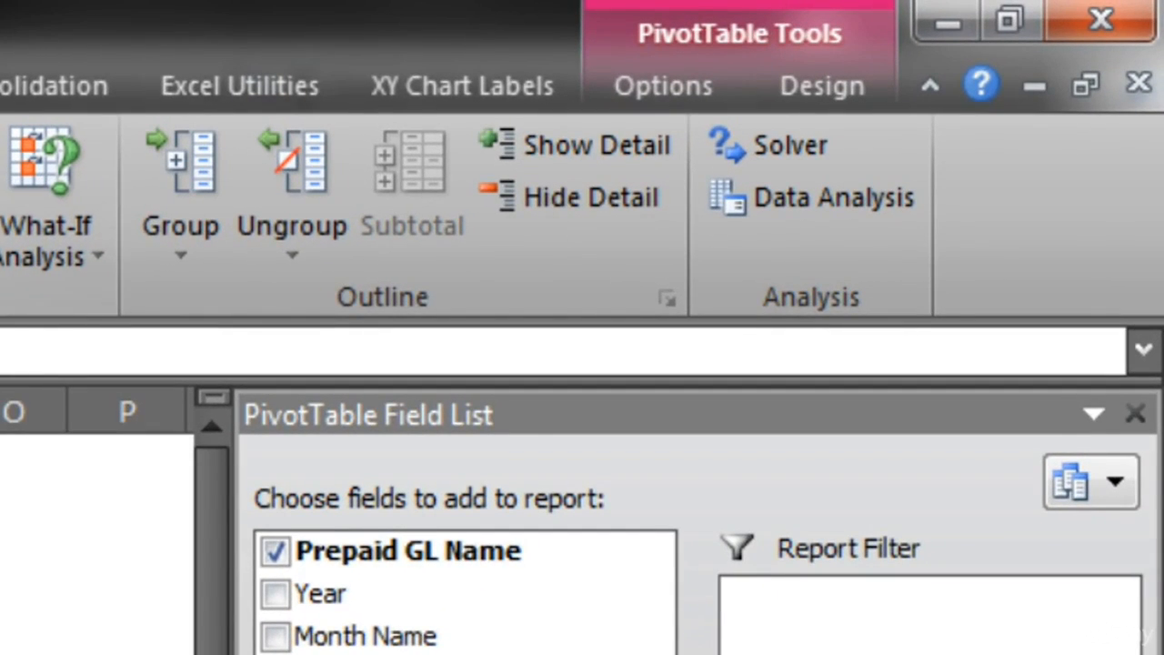
pyautogui.click(663, 86)
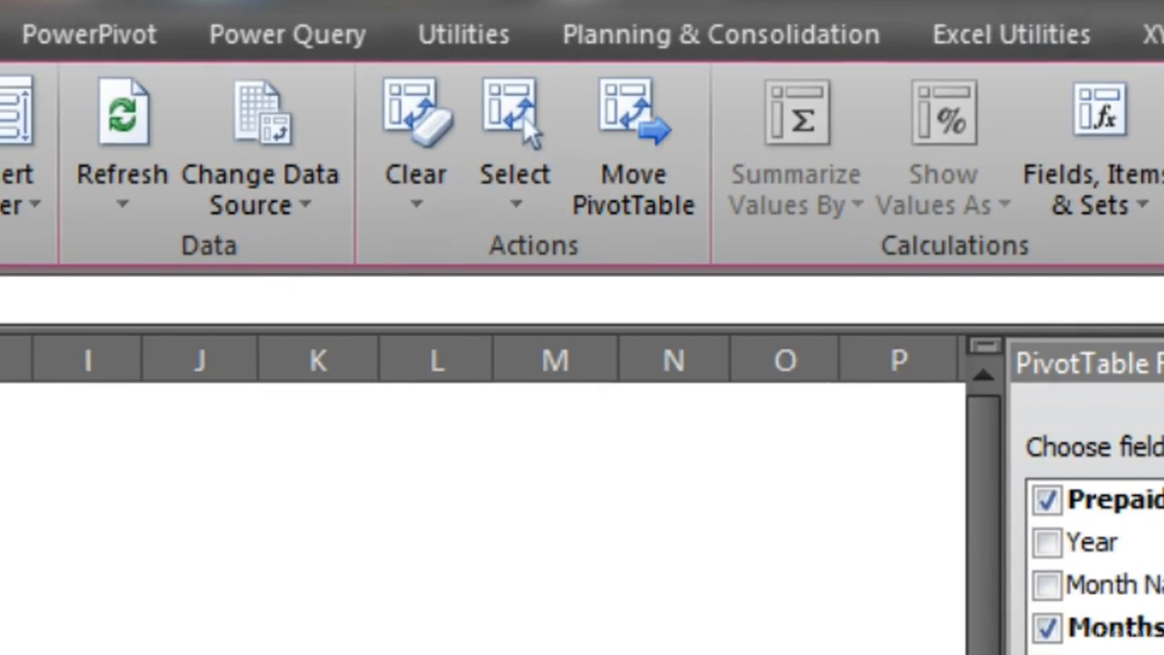
pyautogui.click(633, 137)
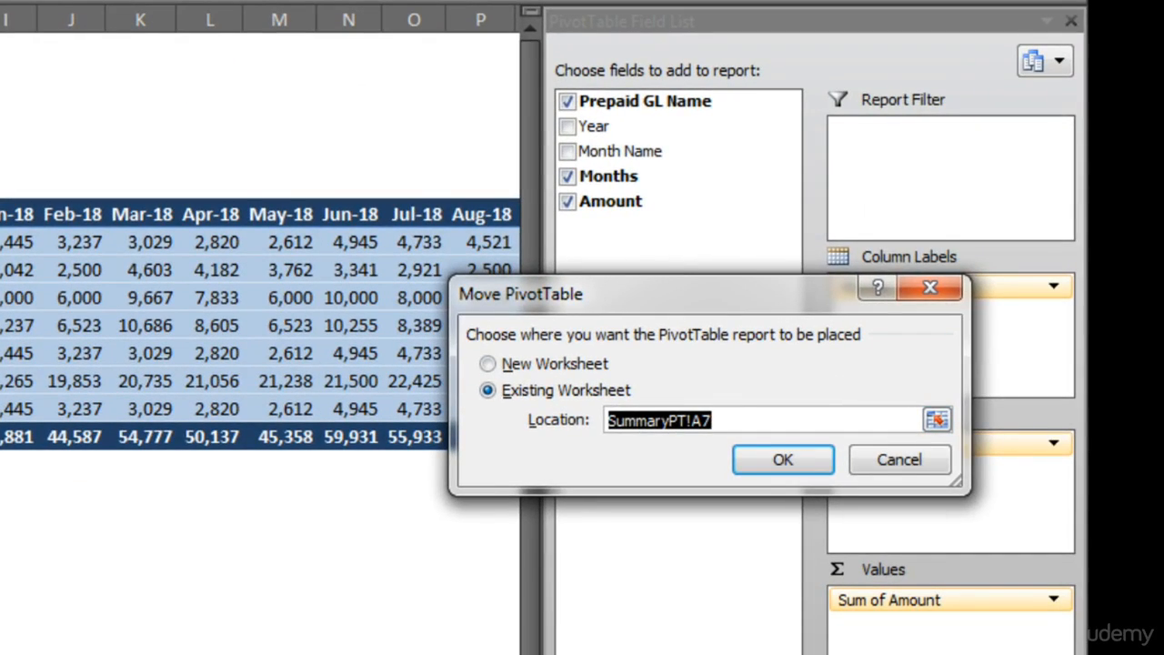
pyautogui.scroll(-7, 260, 346)
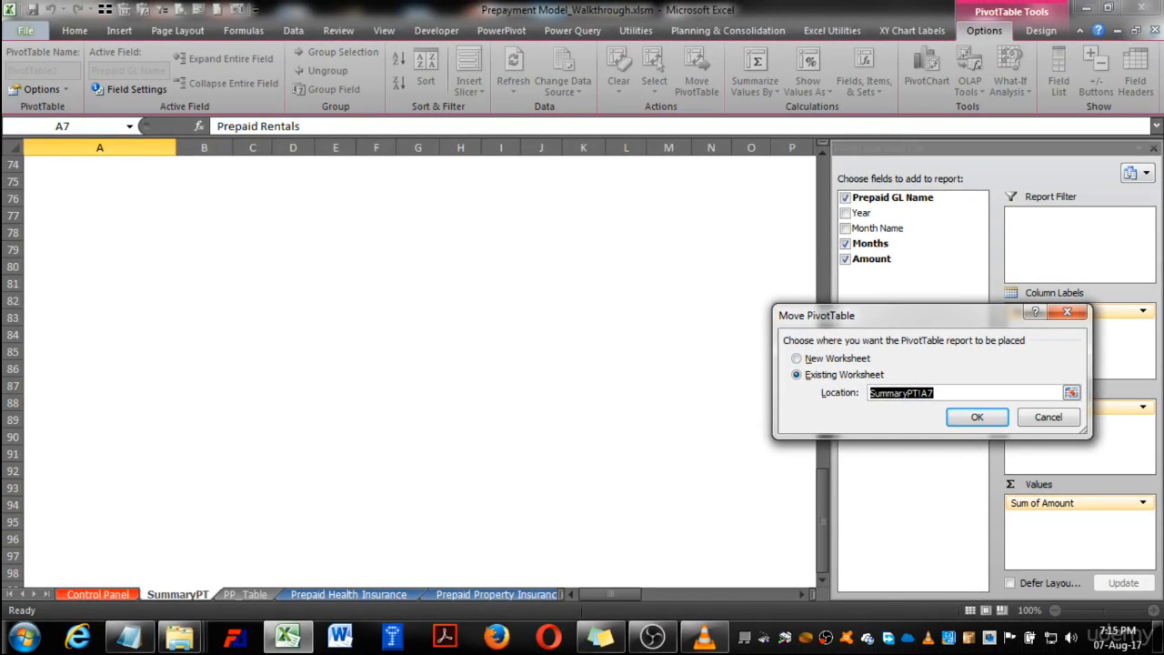
pyautogui.click(100, 436)
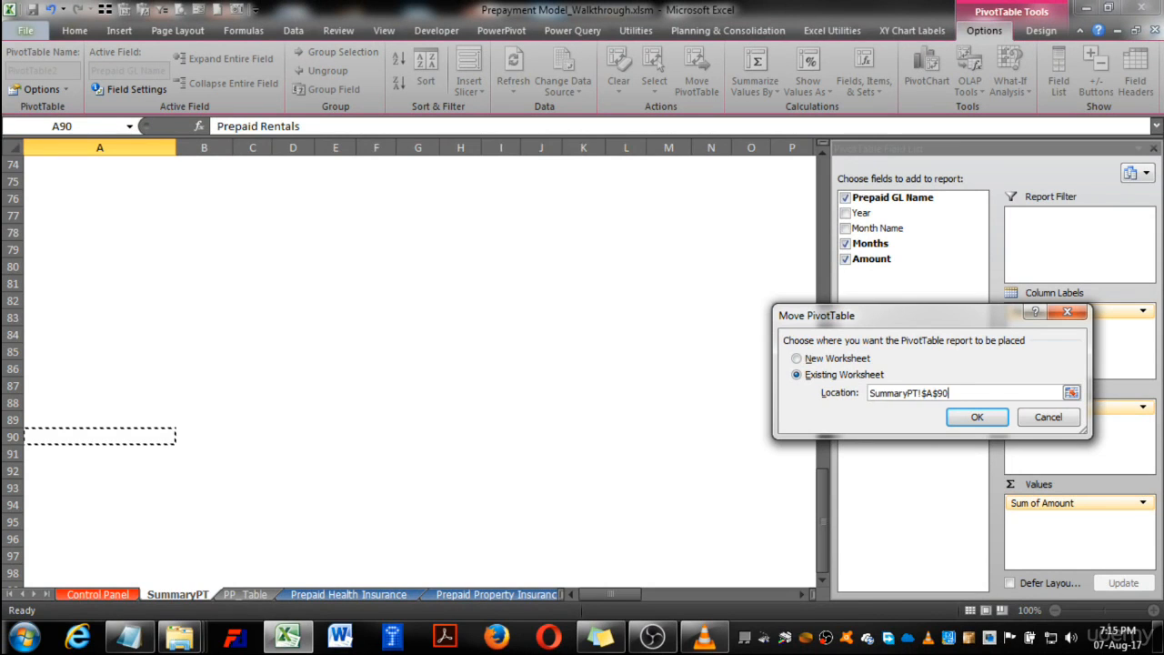
pyautogui.click(977, 417)
# - Hide row 90, which holds the pivot table's Sum of Amount and column label captions
pyautogui.click(252, 335)
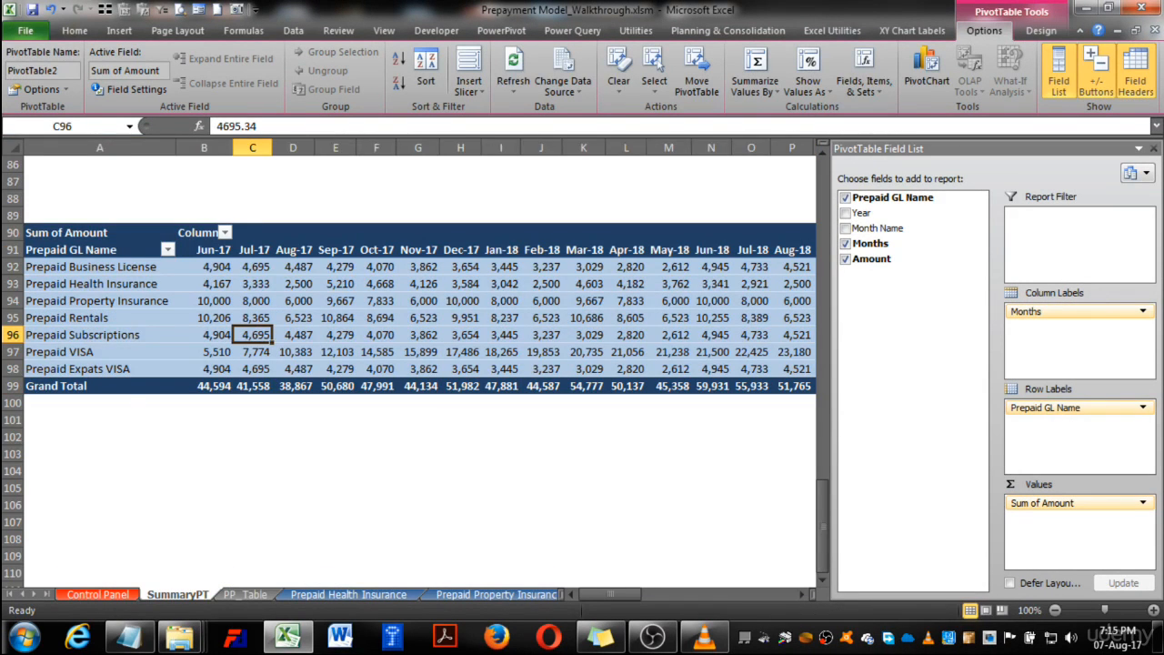
pyautogui.rightClick(13, 232)
pyautogui.click(56, 442)
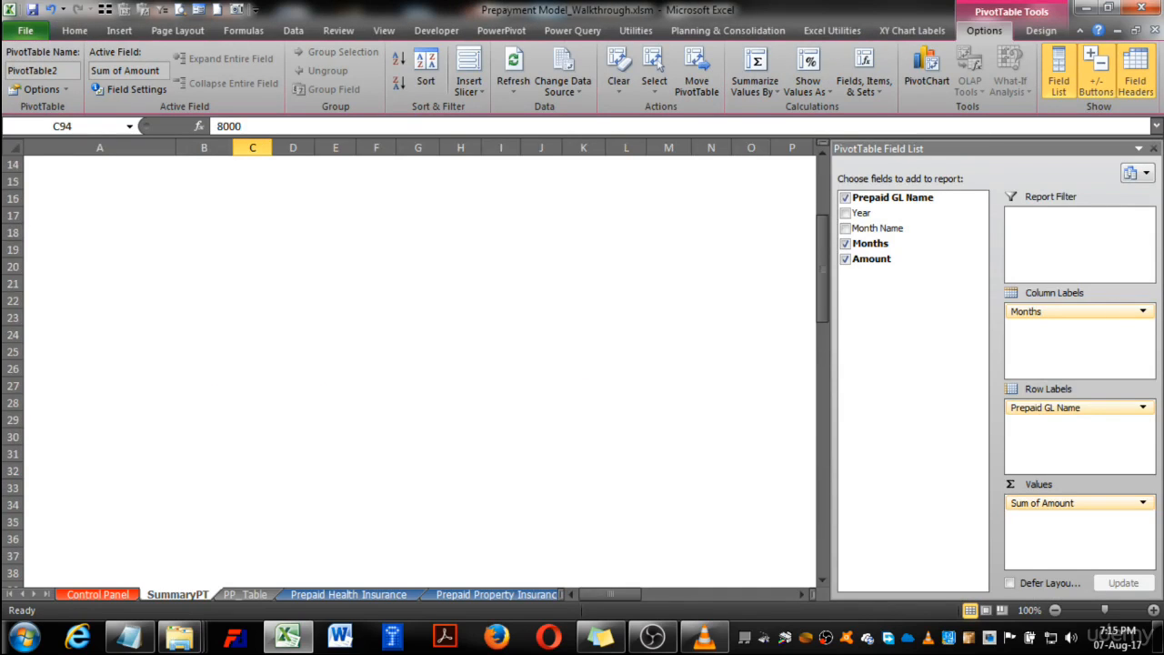
# - Copy the pivot table from A91 through the Grand Total row out to column BI and paste it at A5
pyautogui.scroll(5, 420, 371)
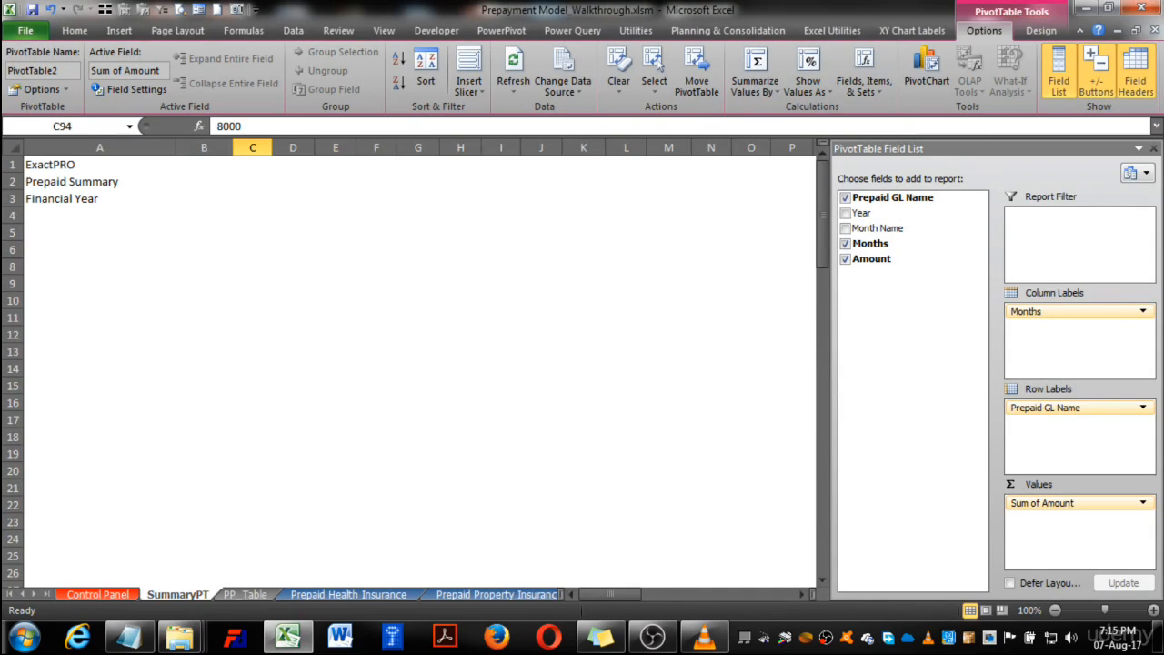
pyautogui.scroll(-20, 421, 371)
pyautogui.scroll(3, 420, 371)
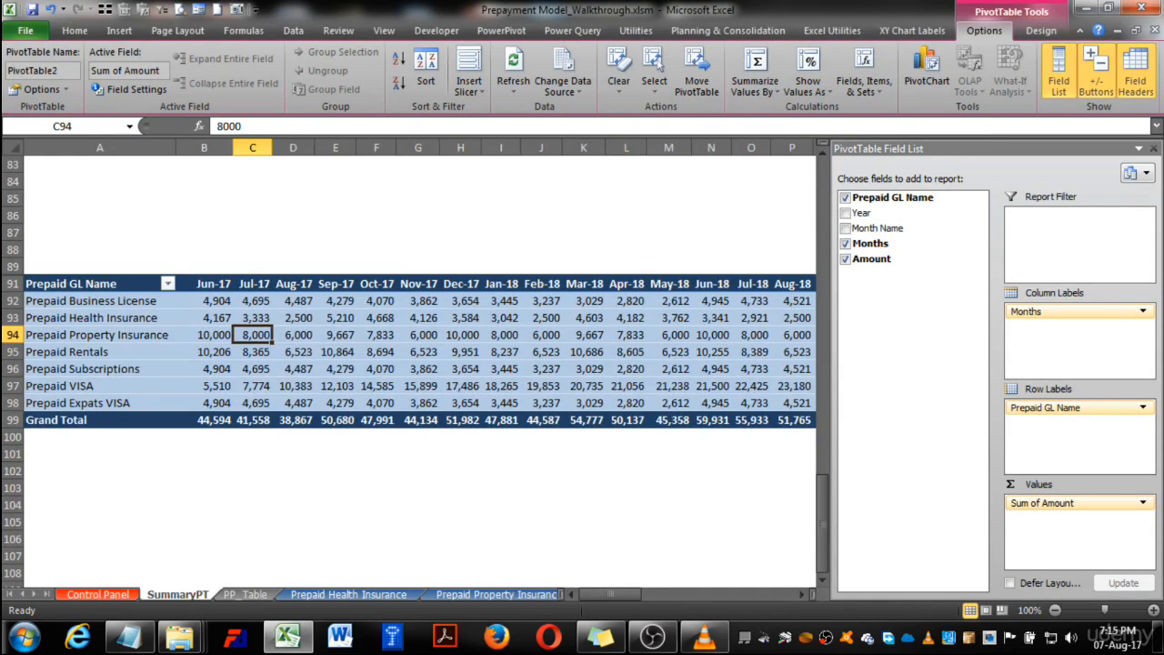
pyautogui.moveTo(70, 283); pyautogui.dragTo(459, 420)
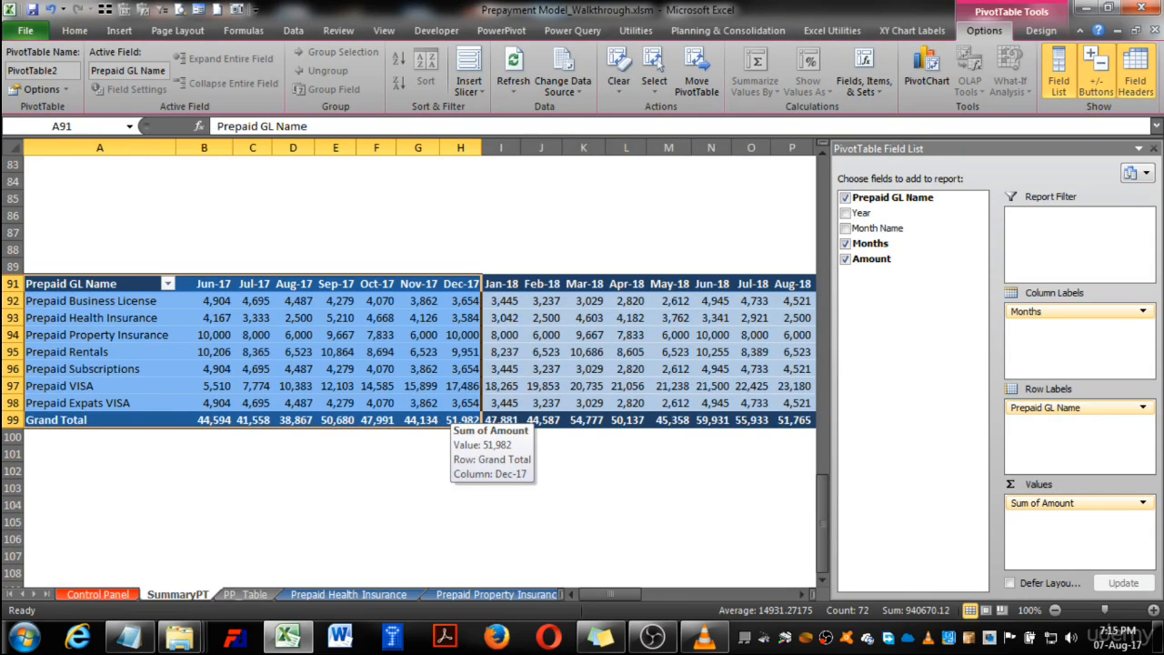
pyautogui.hotkey('ctrl', 'shift', 'Right')
pyautogui.hotkey('ctrl', 'c')
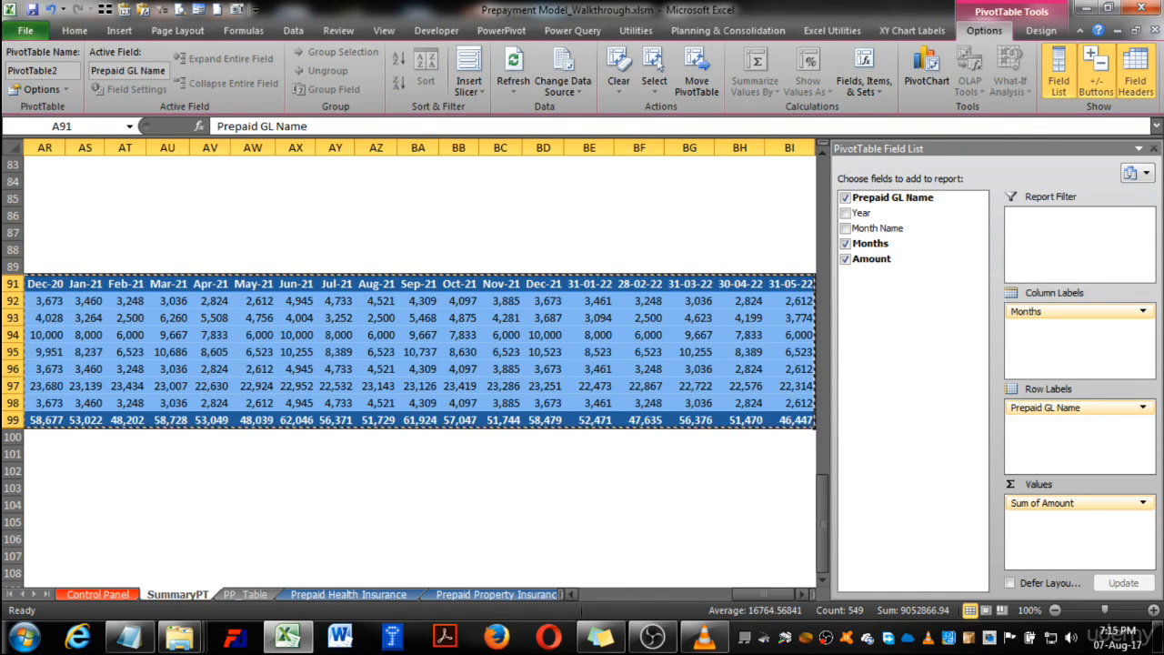
pyautogui.moveTo(763, 594); pyautogui.dragTo(610, 594)
pyautogui.scroll(20, 418, 371)
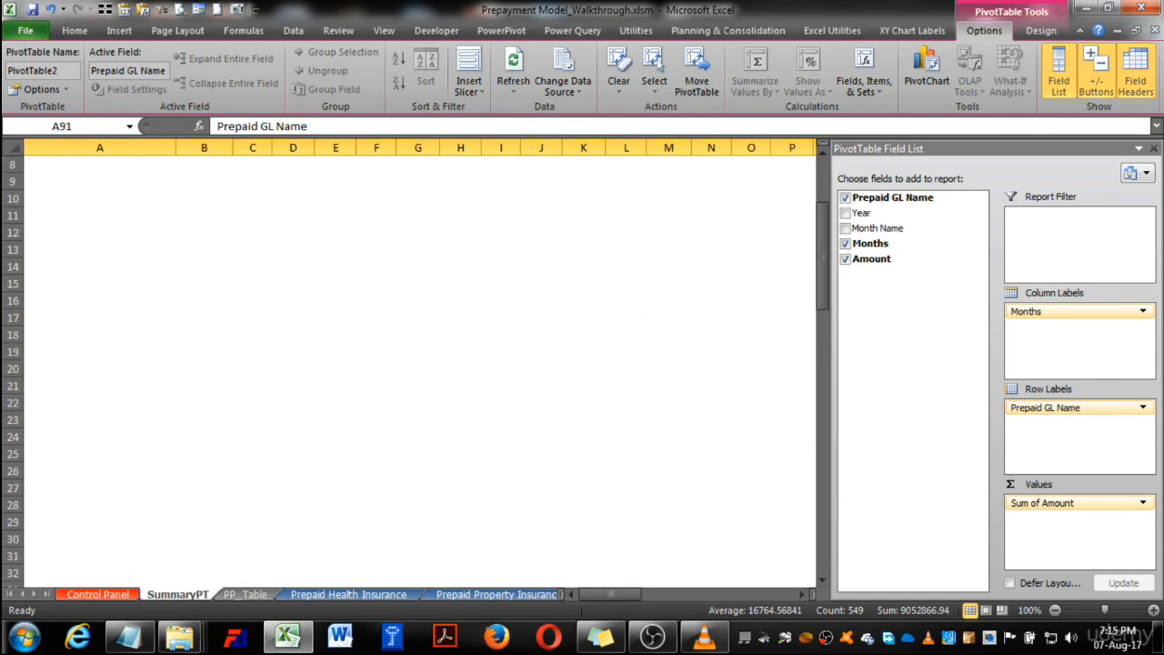
pyautogui.click(100, 233)
pyautogui.hotkey('ctrl', 'v')
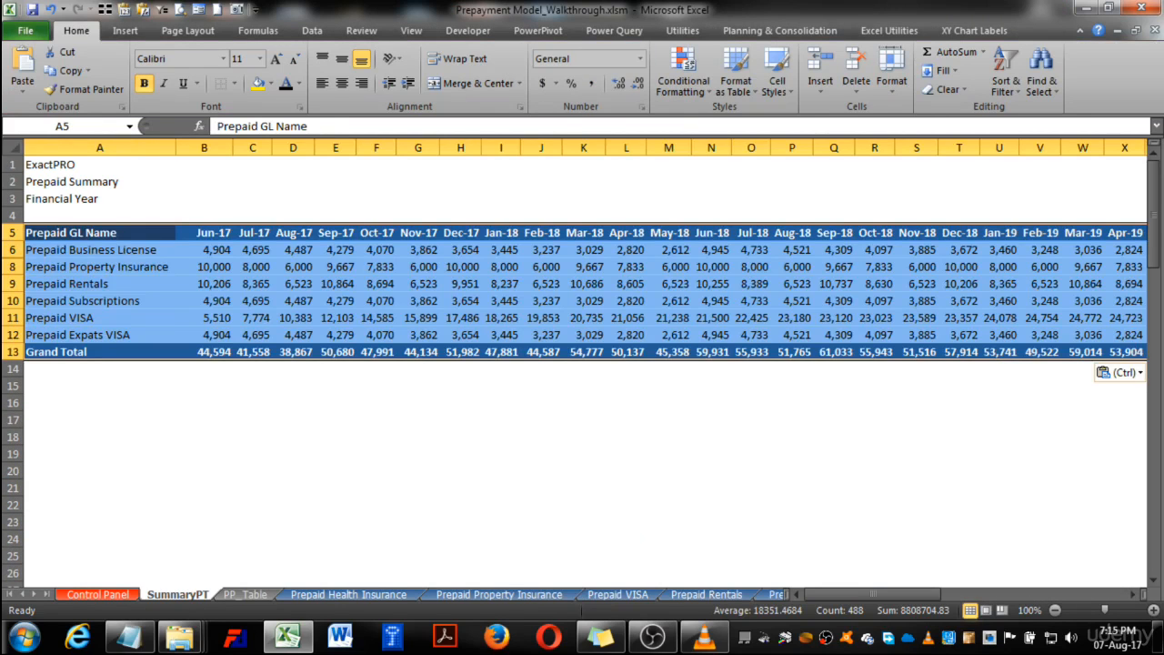
pyautogui.moveTo(204, 250)
pyautogui.mouseDown()
pyautogui.moveTo(203, 319)
pyautogui.moveTo(204, 250)
pyautogui.mouseUp()
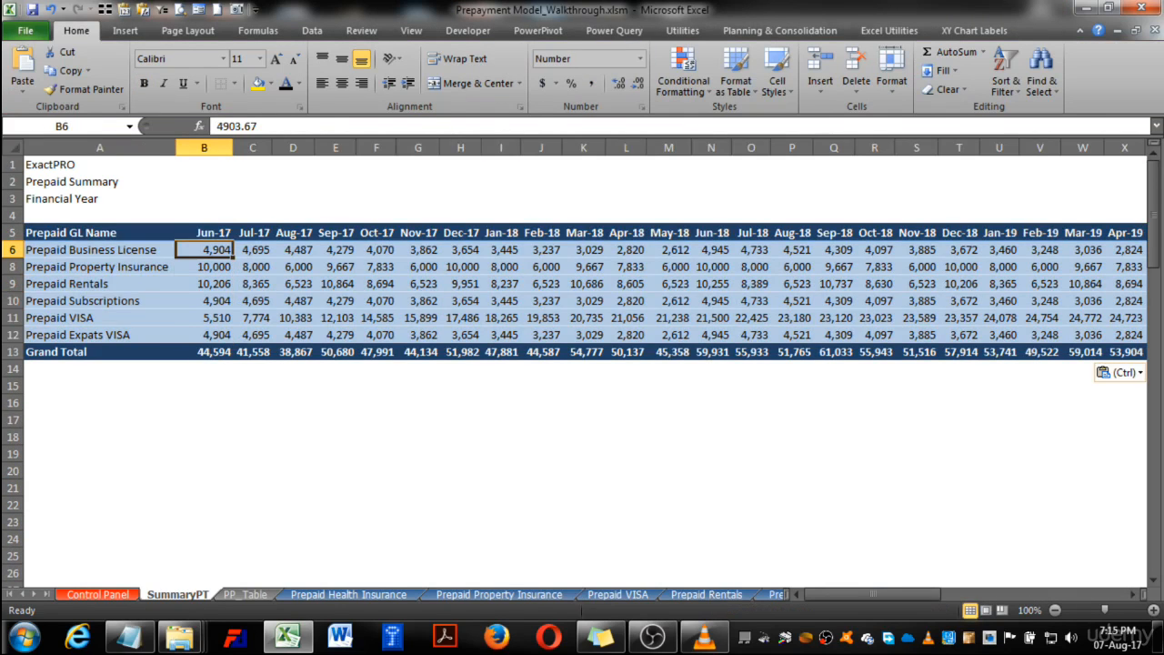
pyautogui.click(377, 266)
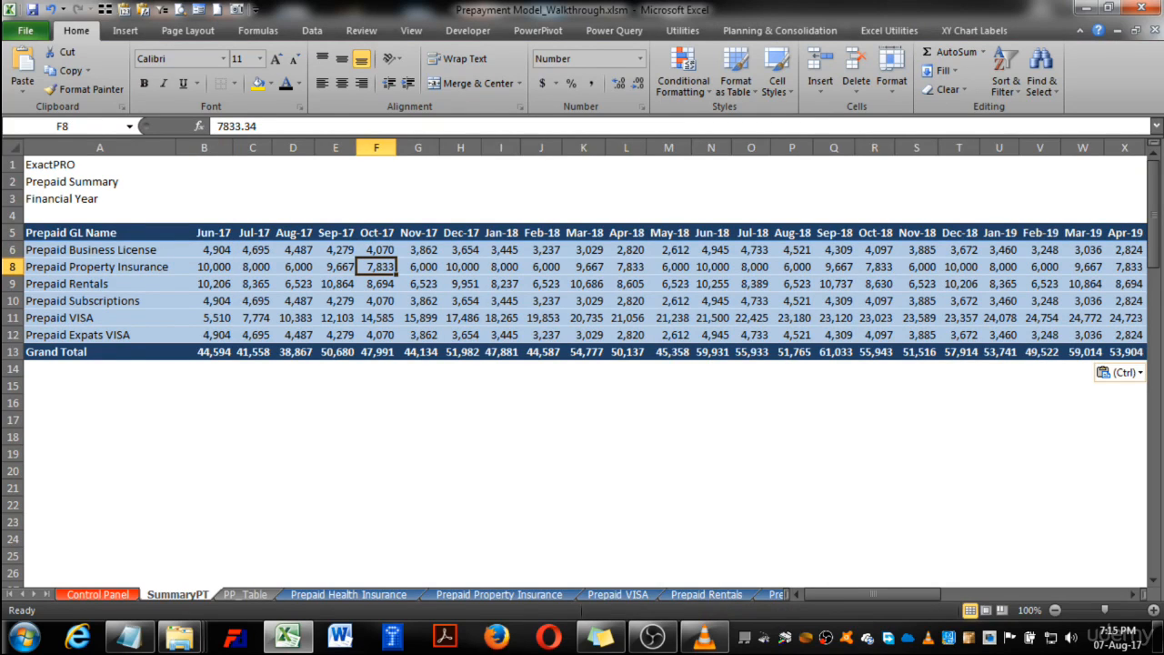
pyautogui.moveTo(873, 594)
pyautogui.mouseDown()
pyautogui.moveTo(1058, 594)
pyautogui.moveTo(873, 594)
pyautogui.mouseUp()
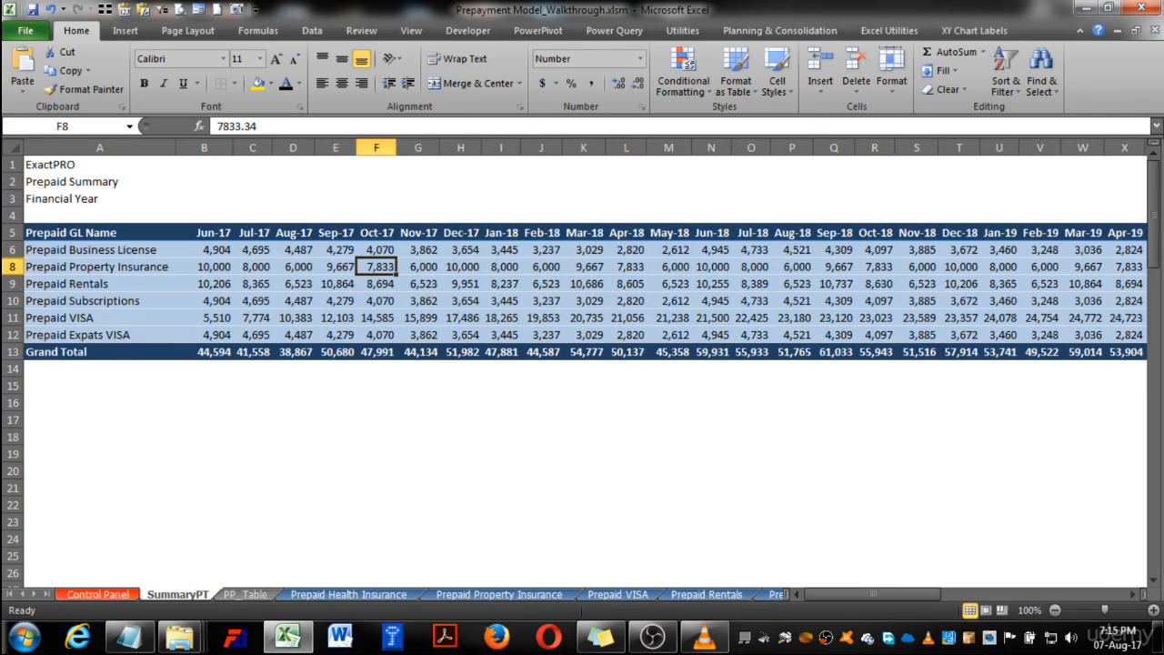
# - Clear the pasted table's month headers from B5 onward and all GL names and amounts in rows 6 to 13
pyautogui.click(205, 232)
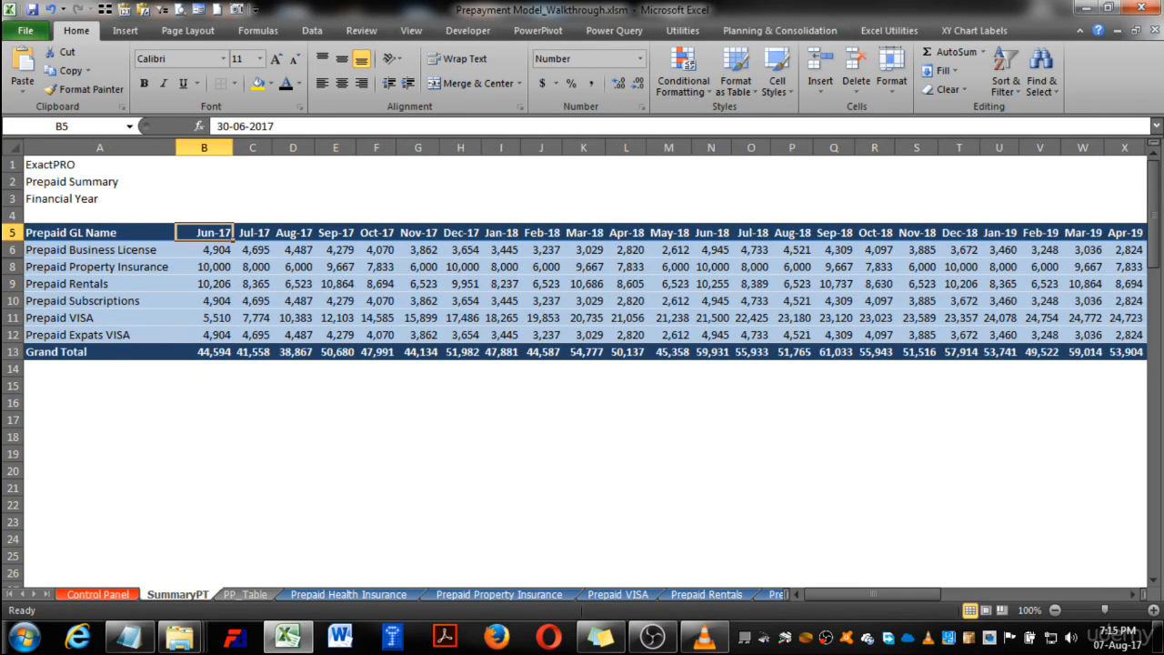
pyautogui.hotkey('ctrl', 'shift', 'Right')
pyautogui.press('Delete')
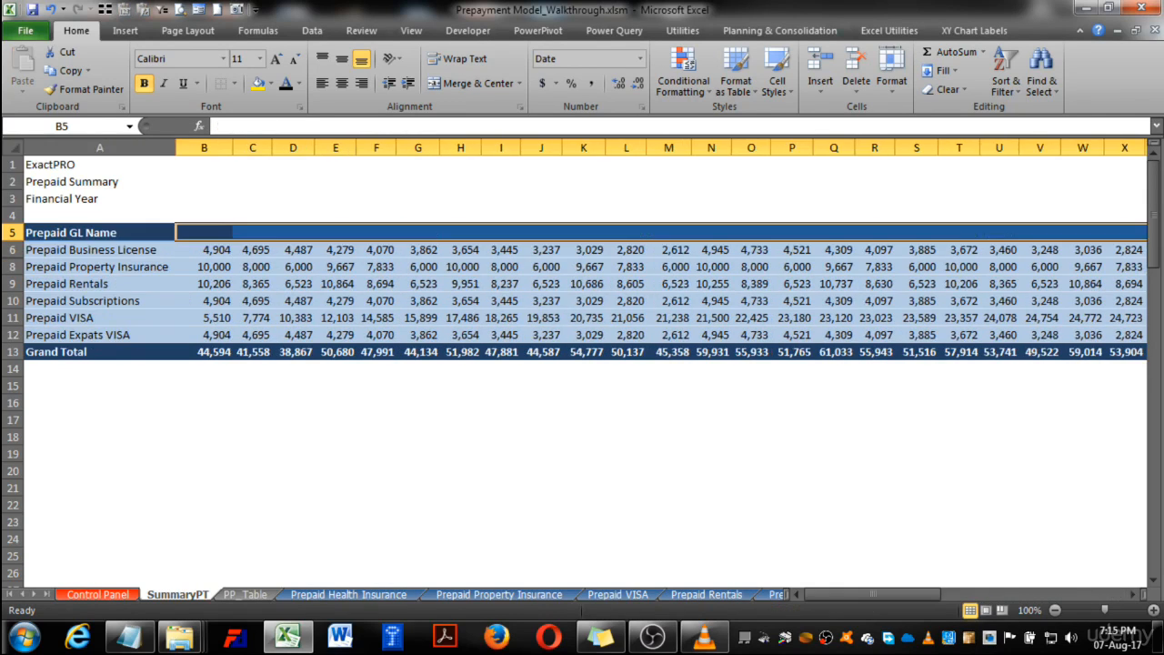
pyautogui.press('Left')
pyautogui.press('Down')
pyautogui.hotkey('ctrl', 'shift', 'Right')
pyautogui.hotkey('ctrl', 'shift', 'Down')
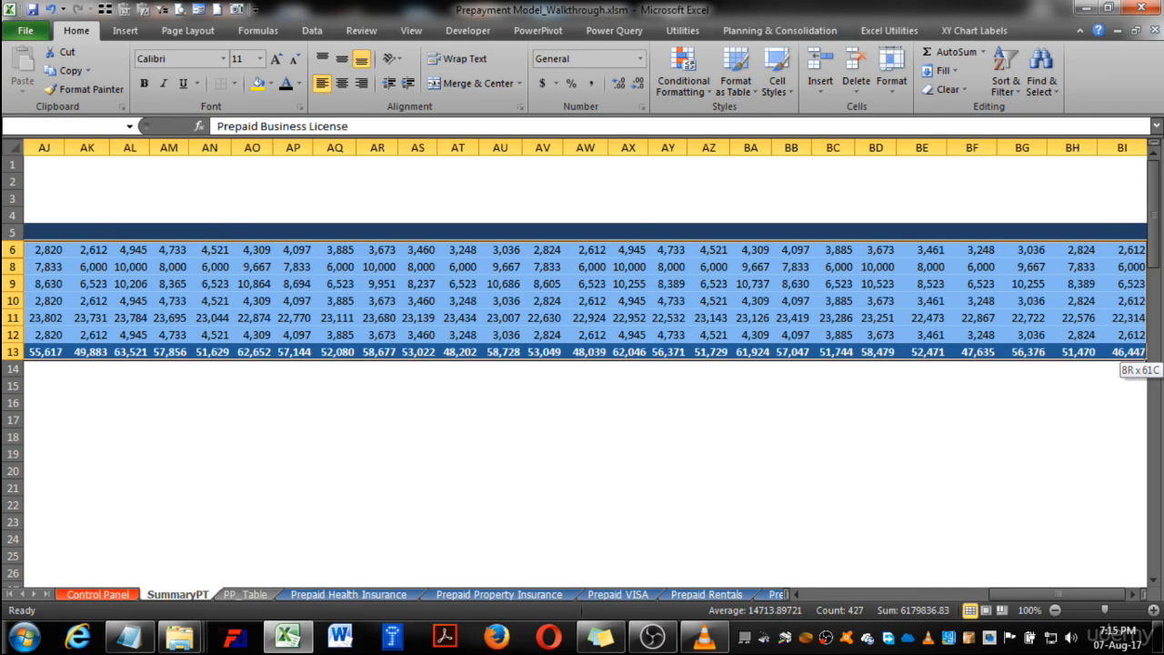
pyautogui.press('Delete')
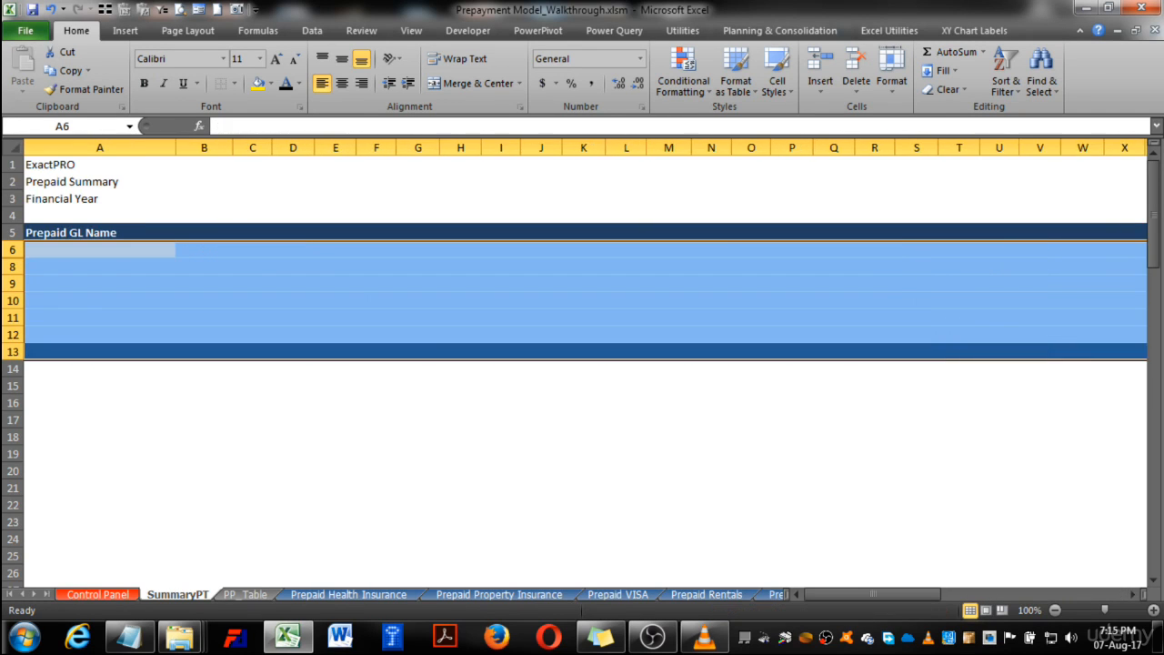
# - Link the first month header in B5 to the start date in cell C8 of the Control Panel sheet
pyautogui.press('Left')
pyautogui.press('Right')
pyautogui.press('Up')
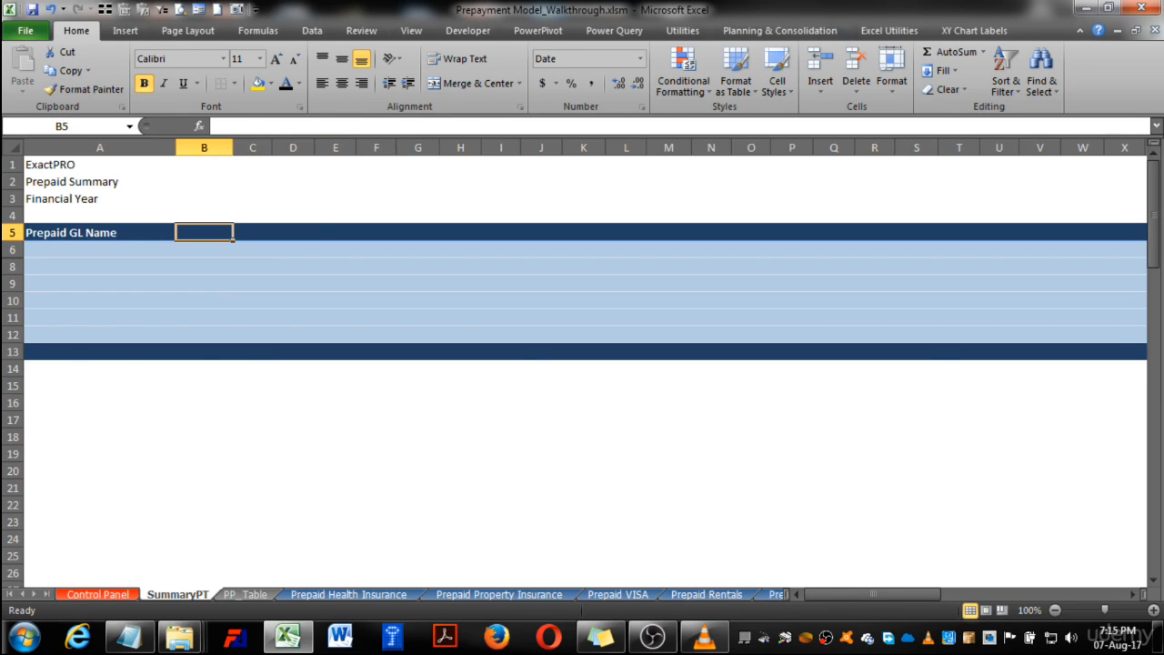
pyautogui.write('=')
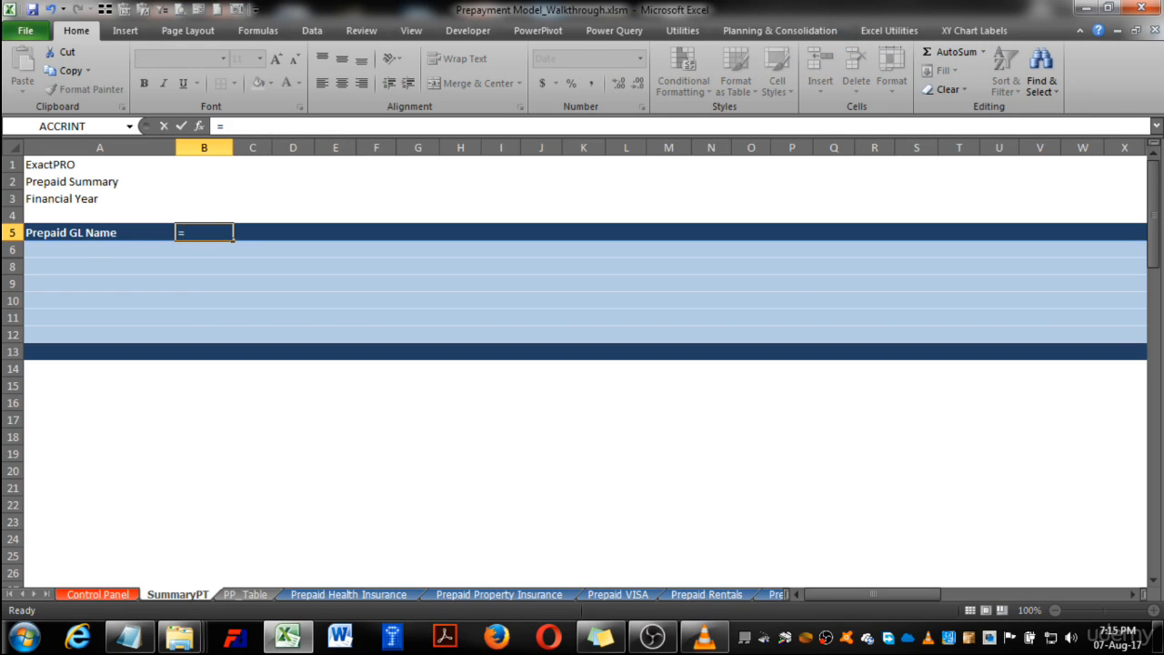
pyautogui.hotkey('ctrl', 'pageup')
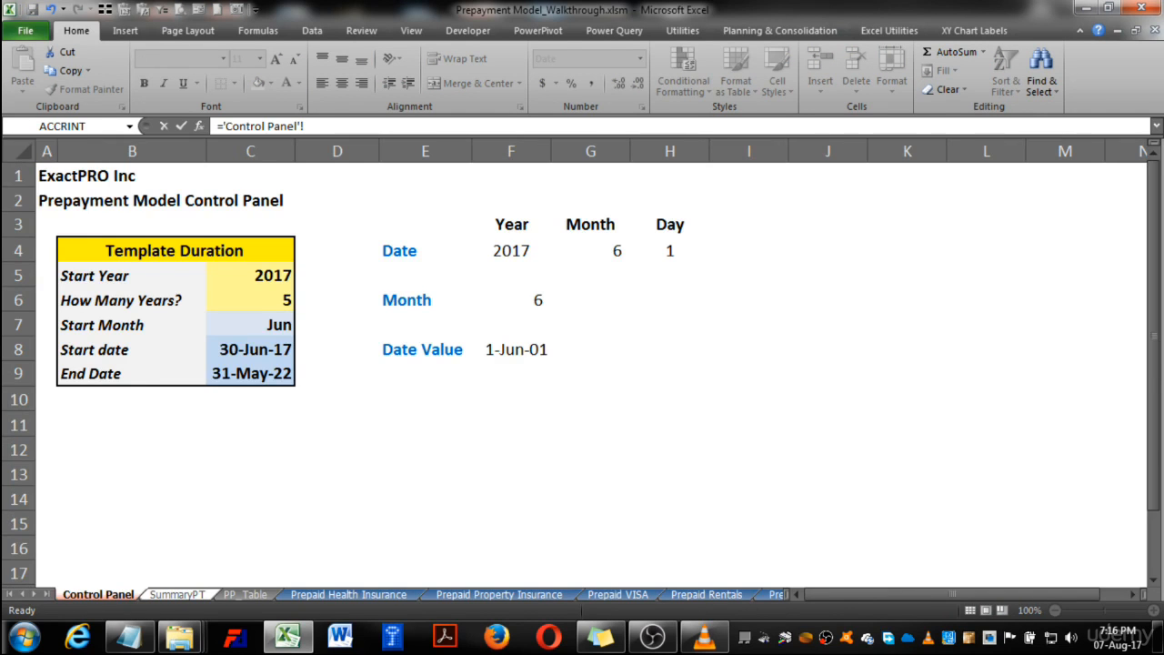
pyautogui.click(250, 349)
pyautogui.press('Return')
# - Enter the formula =EOMONTH(B5,1) in C5 for the second month header
pyautogui.click(252, 232)
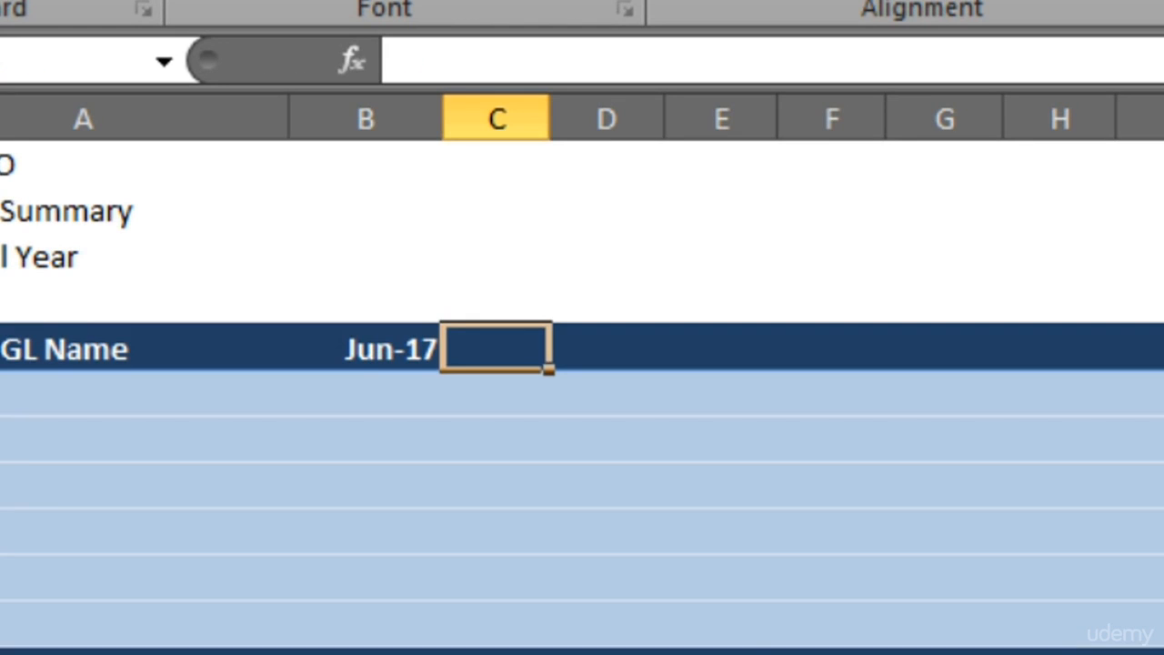
pyautogui.write('=')
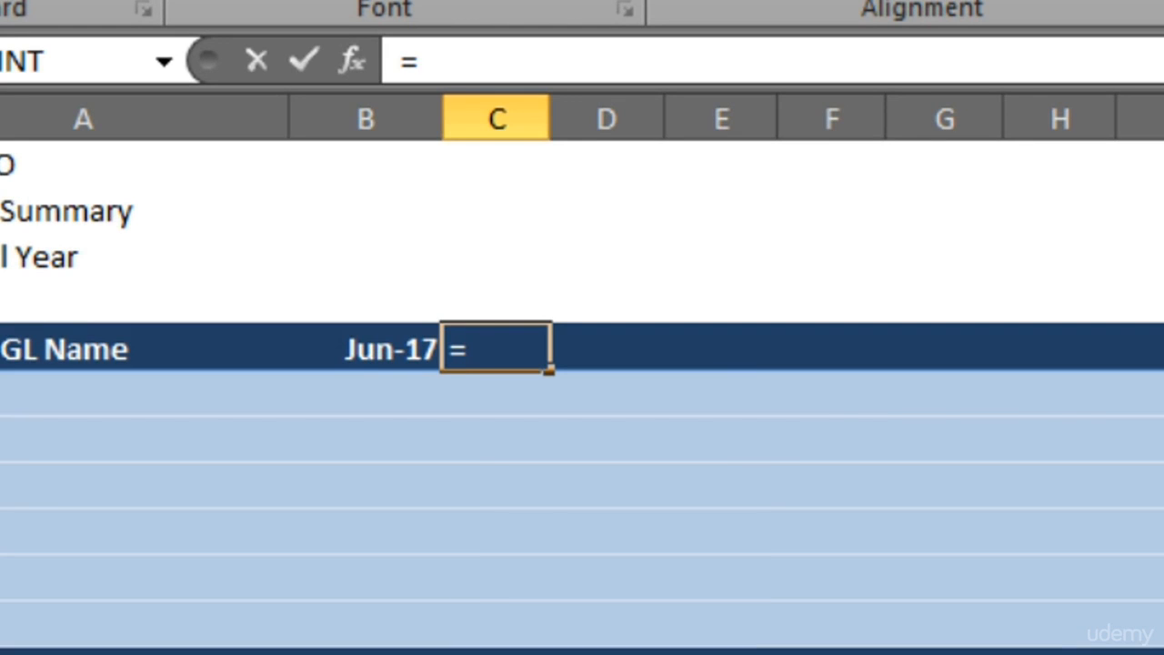
pyautogui.write('EOMONTH(')
pyautogui.press('Left')
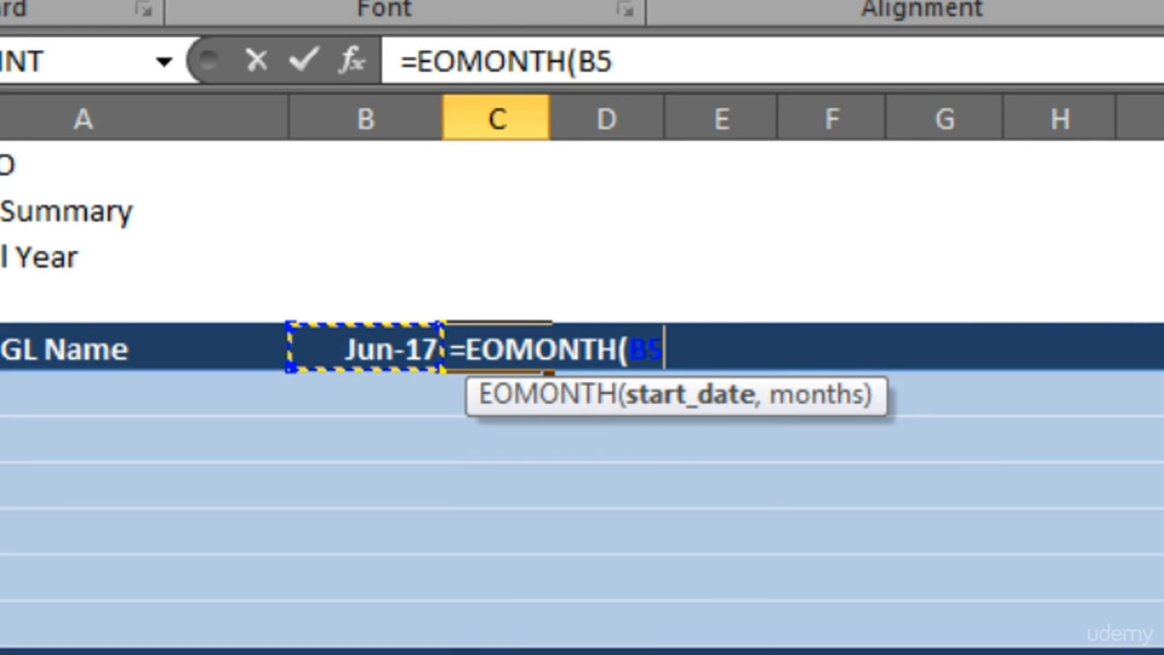
pyautogui.write(',1')
pyautogui.hotkey('ctrl', 'Return')
# - Copy the month formula from C5 across the header row into D5:BI5
pyautogui.hotkey('ctrl', 'c')
pyautogui.press('Right')
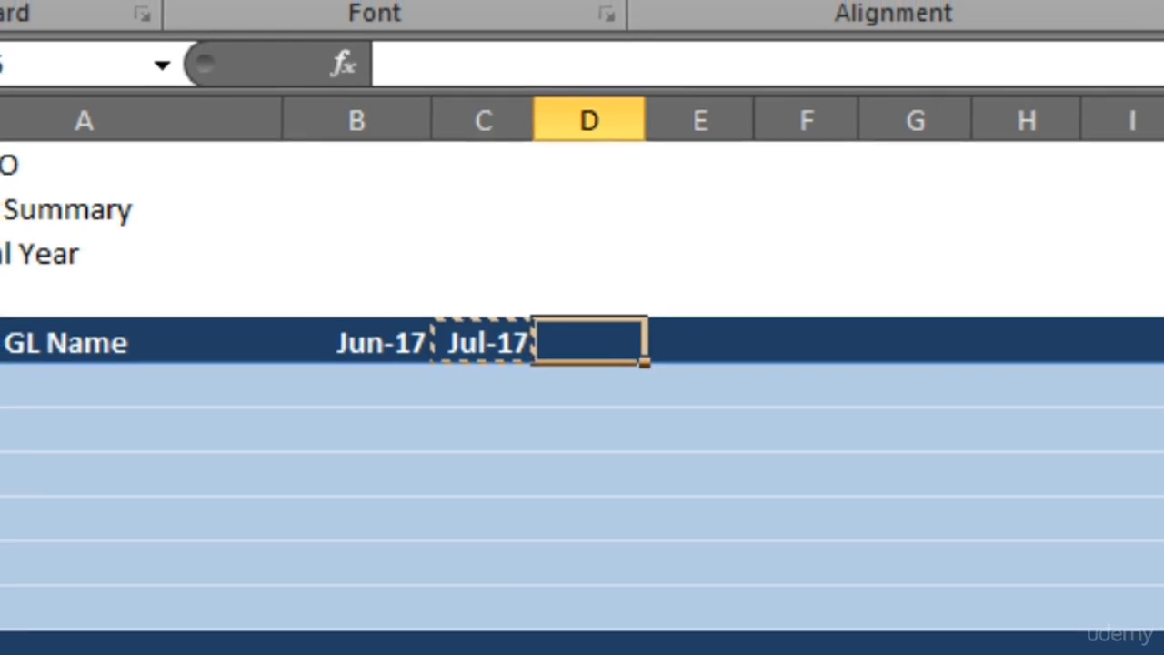
pyautogui.hotkey('shift', 'Right')
pyautogui.hotkey('shift', 'Right')
pyautogui.hotkey('shift', 'Right')
pyautogui.hotkey('shift', 'Right')
pyautogui.hotkey('shift', 'Right')
pyautogui.hotkey('shift', 'Right')
pyautogui.hotkey('shift', 'Right')
pyautogui.hotkey('shift', 'Right')
pyautogui.hotkey('shift', 'Right')
pyautogui.hotkey('shift', 'Right')
pyautogui.hotkey('shift', 'Right')
pyautogui.hotkey('shift', 'Right')
pyautogui.hotkey('shift', 'Right')
pyautogui.hotkey('shift', 'Right')
pyautogui.hotkey('shift', 'Right')
pyautogui.hotkey('shift', 'Right')
pyautogui.hotkey('shift', 'Right')
pyautogui.hotkey('shift', 'Right')
pyautogui.hotkey('shift', 'Right')
pyautogui.hotkey('shift', 'Right')
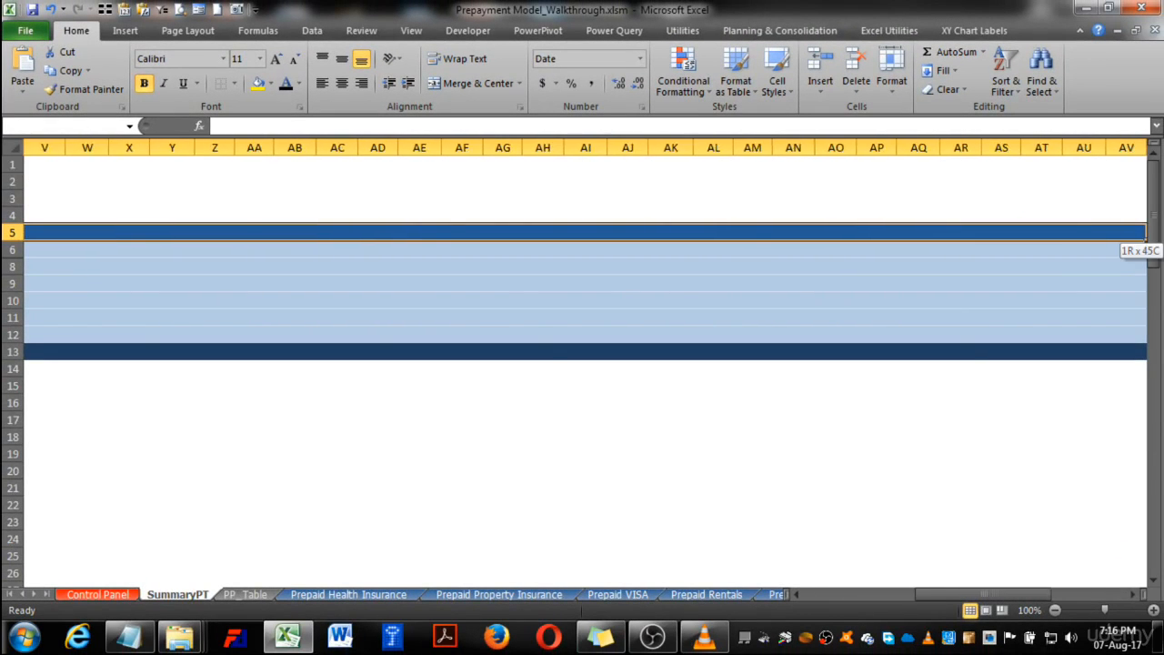
pyautogui.hotkey('shift', 'Right')
pyautogui.hotkey('shift', 'Right')
pyautogui.hotkey('shift', 'Right')
pyautogui.hotkey('shift', 'Right')
pyautogui.hotkey('shift', 'Right')
pyautogui.hotkey('shift', 'Right')
pyautogui.hotkey('shift', 'Right')
pyautogui.hotkey('shift', 'Right')
pyautogui.hotkey('shift', 'Right')
pyautogui.hotkey('shift', 'Right')
pyautogui.hotkey('shift', 'Right')
pyautogui.hotkey('shift', 'Right')
pyautogui.hotkey('shift', 'Right')
pyautogui.hotkey('shift', 'Right')
pyautogui.hotkey('shift', 'Right')
pyautogui.hotkey('shift', 'Right')
pyautogui.hotkey('shift', 'Right')
pyautogui.hotkey('shift', 'Right')
pyautogui.hotkey('shift', 'Right')
pyautogui.hotkey('shift', 'Right')
pyautogui.hotkey('shift', 'Left')
pyautogui.hotkey('shift', 'Left')
pyautogui.hotkey('shift', 'Left')
pyautogui.hotkey('shift', 'Left')
pyautogui.hotkey('shift', 'Left')
pyautogui.hotkey('shift', 'Left')
pyautogui.hotkey('shift', 'Left')
pyautogui.hotkey('shift', 'Left')
pyautogui.hotkey('shift', 'Left')
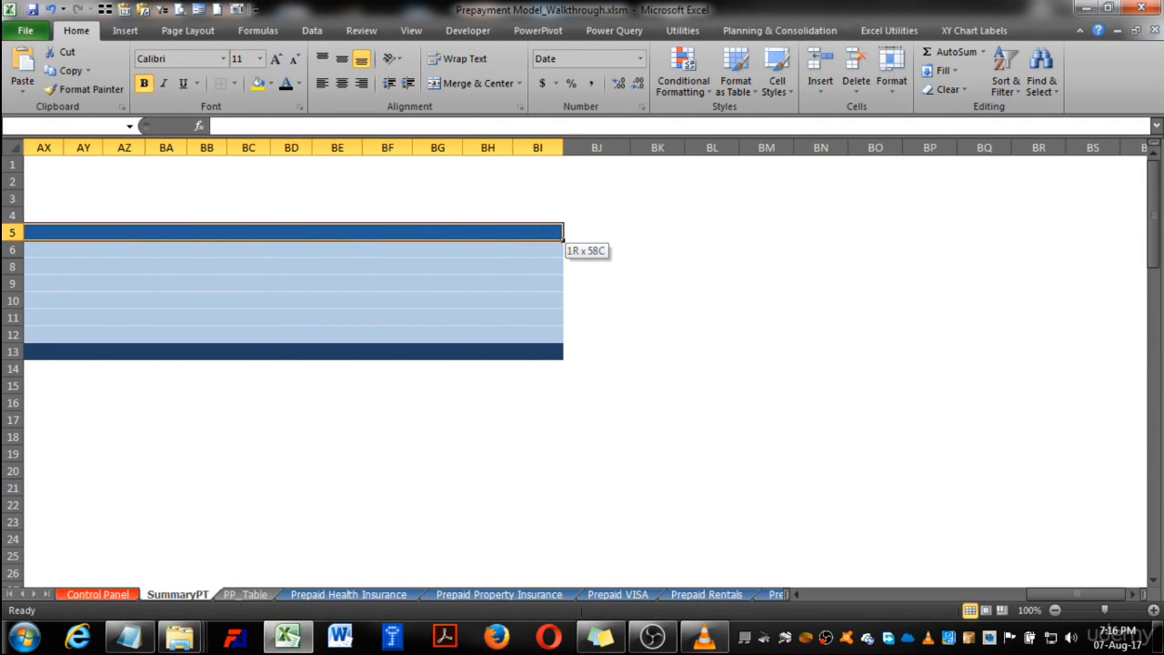
pyautogui.hotkey('ctrl', 'v')
pyautogui.press('Left')
pyautogui.press('Left')
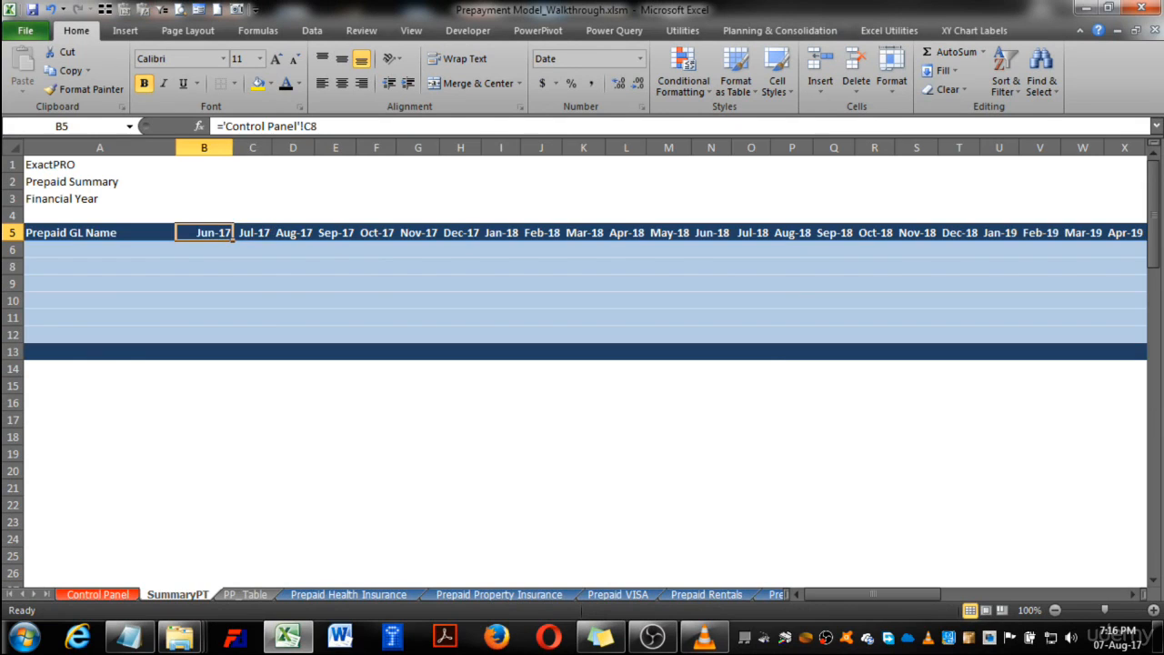
# - Review the month headers on SummaryPT and look through the PP_Table and prepaid schedule sheets
pyautogui.hotkey('ctrl', 'shift', 'Right')
pyautogui.press('Left')
pyautogui.press('Right')
pyautogui.hotkey('ctrl', 'pagedown')
pyautogui.hotkey('ctrl', 'pagedown')
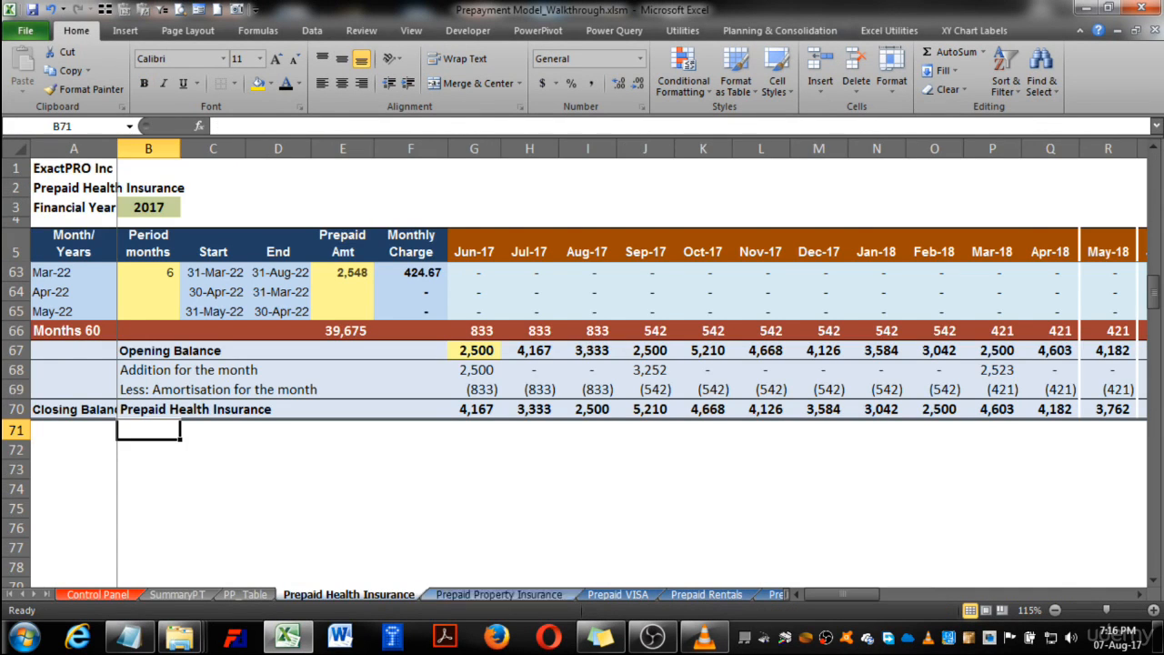
pyautogui.hotkey('ctrl', 'pagedown')
pyautogui.hotkey('ctrl', 'pageup')
pyautogui.hotkey('ctrl', 'pageup')
pyautogui.hotkey('ctrl', 'pageup')
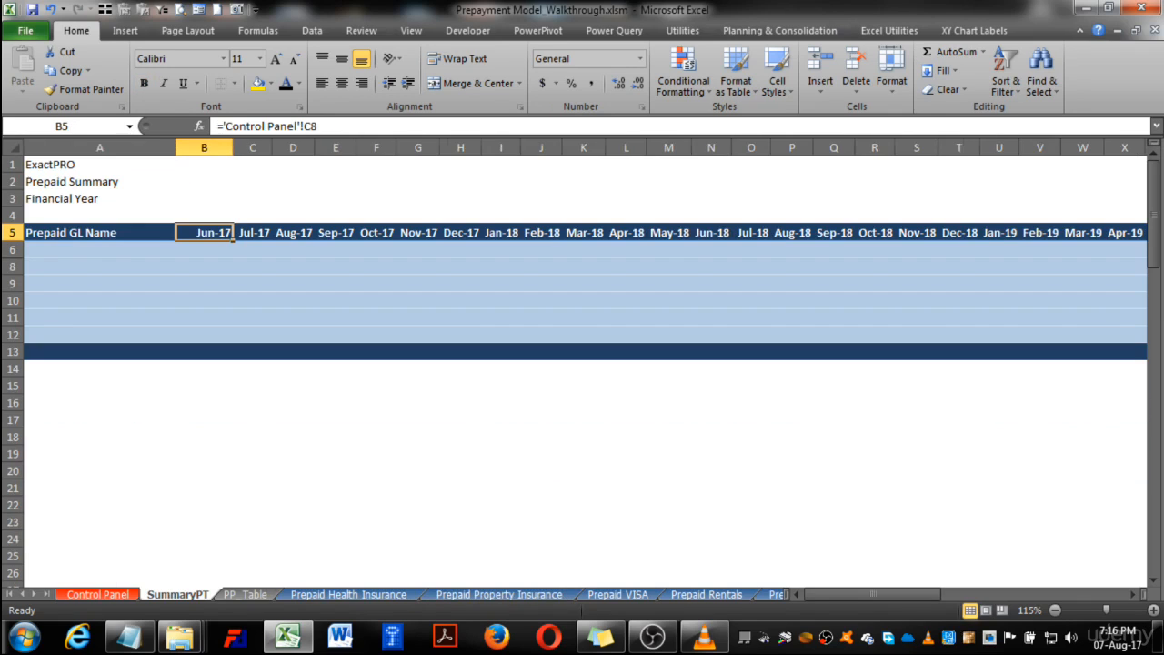
# - Link cell A6 to the first GL name in the pivot table below, cell A92
pyautogui.press('Down')
pyautogui.press('Left')
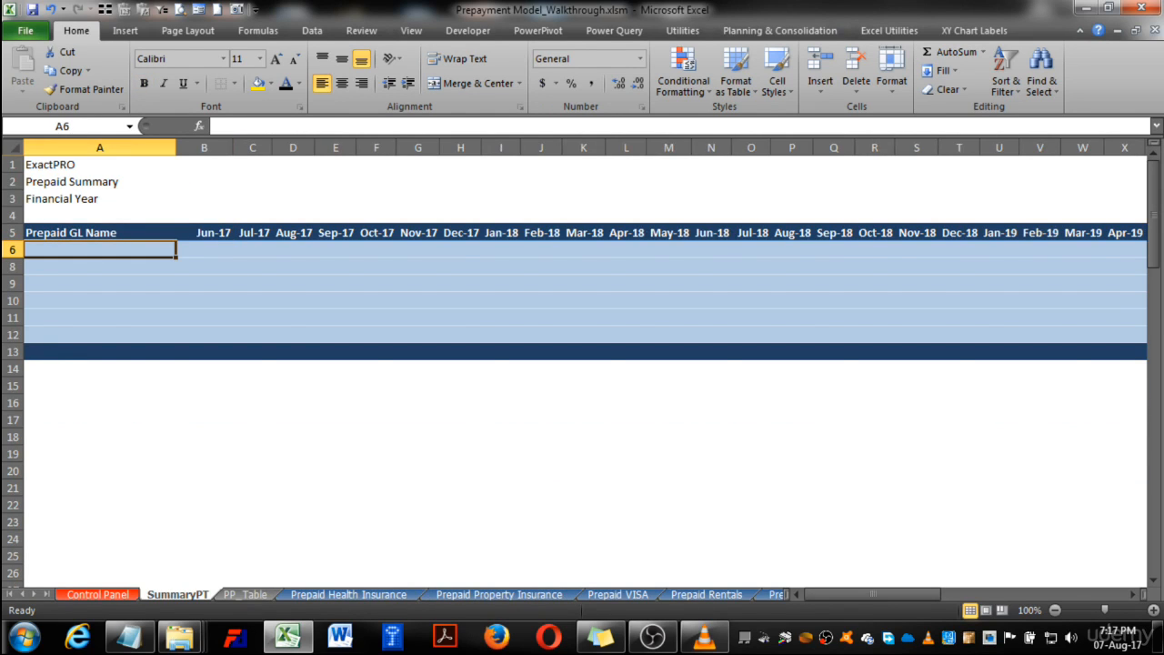
pyautogui.write('=')
pyautogui.scroll(-6, 583, 364)
pyautogui.scroll(-20, 582, 364)
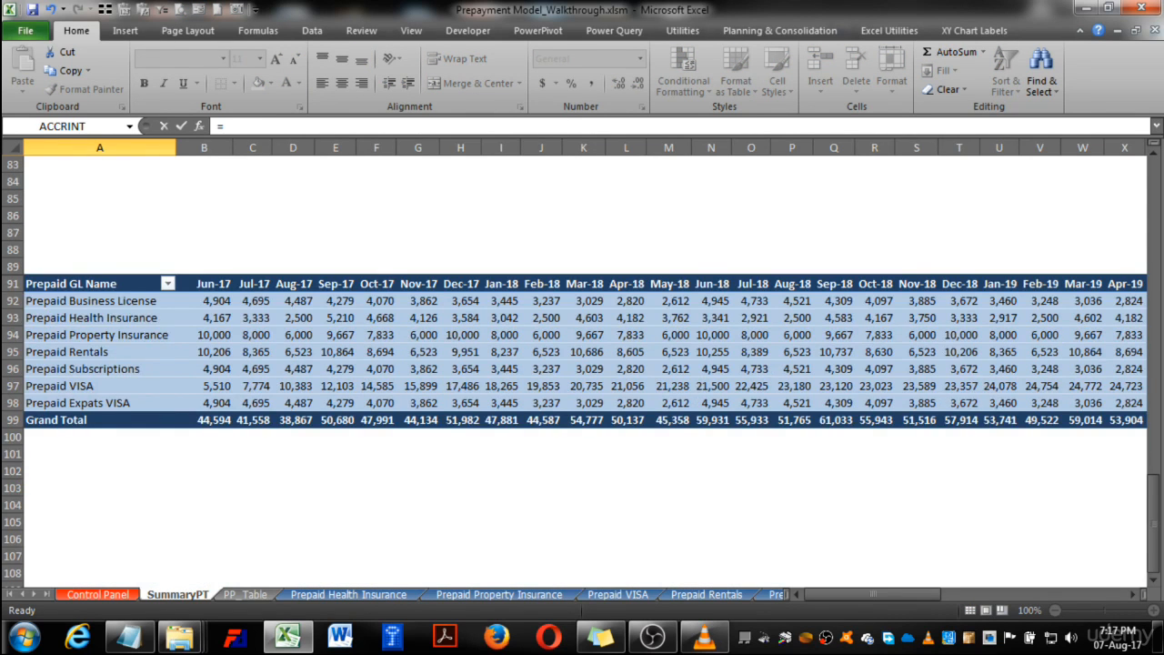
pyautogui.click(100, 301)
pyautogui.press('Return')
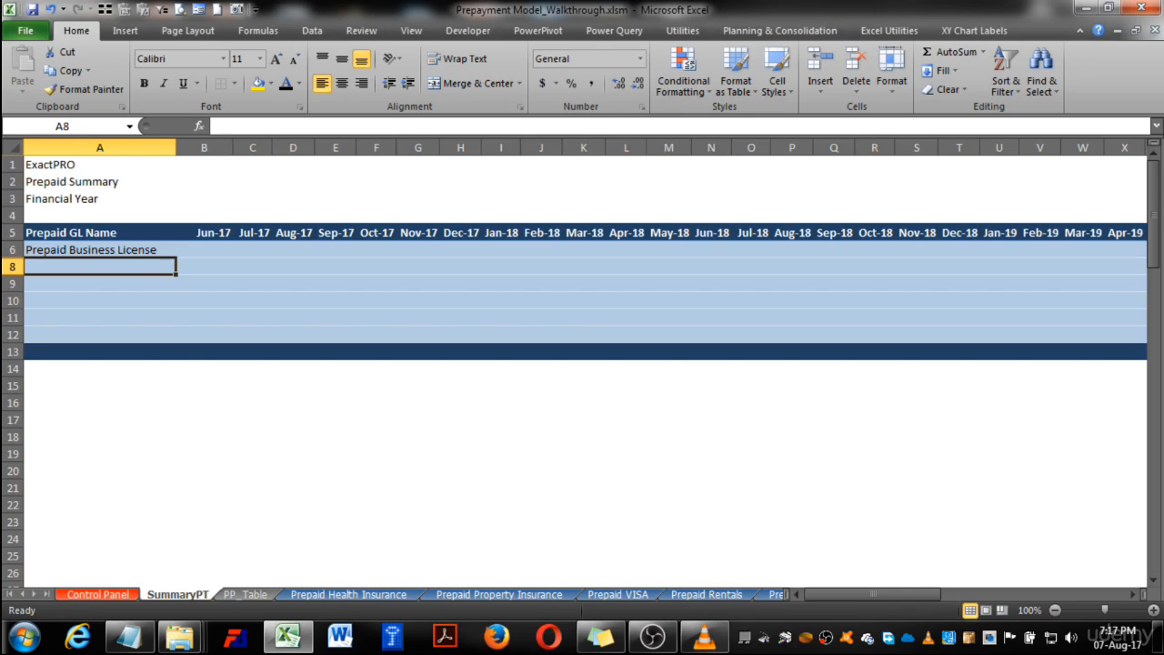
# - Insert 21 new rows into the summary table at rows 10 to 30
pyautogui.click(100, 250)
pyautogui.press('Down')
pyautogui.press('Down')
pyautogui.press('Down')
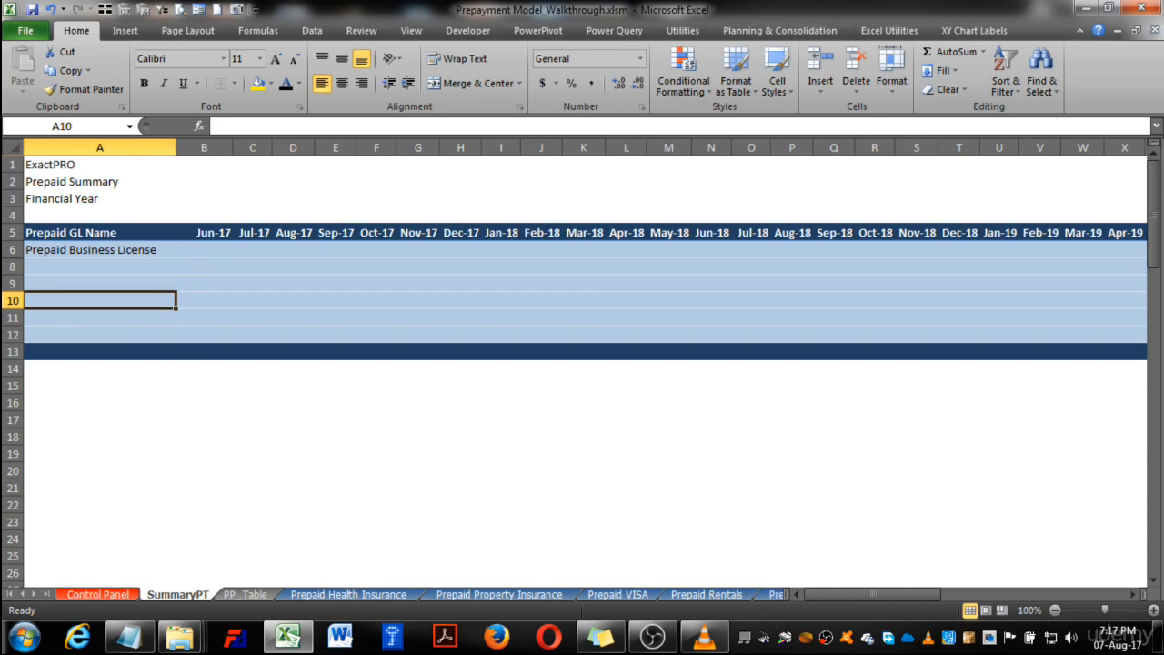
pyautogui.hotkey('shift', 'Down')
pyautogui.hotkey('shift', 'Down')
pyautogui.hotkey('shift', 'Down')
pyautogui.hotkey('shift', 'Down')
pyautogui.hotkey('shift', 'Down')
pyautogui.hotkey('shift', 'Down')
pyautogui.hotkey('shift', 'Down')
pyautogui.hotkey('shift', 'Down')
pyautogui.hotkey('shift', 'Down')
pyautogui.hotkey('shift', 'Down')
pyautogui.hotkey('shift', 'Down')
pyautogui.hotkey('shift', 'Down')
pyautogui.hotkey('shift', 'Down')
pyautogui.hotkey('shift', 'Down')
pyautogui.hotkey('shift', 'Down')
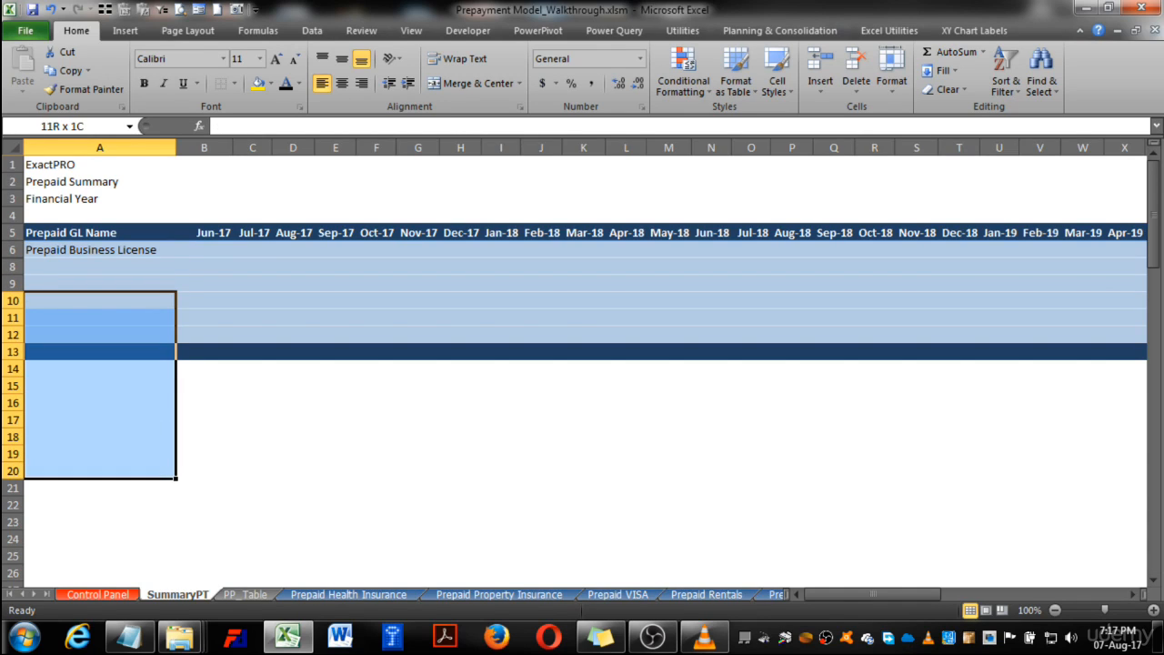
pyautogui.hotkey('shift', 'Down')
pyautogui.hotkey('shift', 'Down')
pyautogui.hotkey('shift', 'Down')
pyautogui.hotkey('shift', 'Down')
pyautogui.hotkey('shift', 'Down')
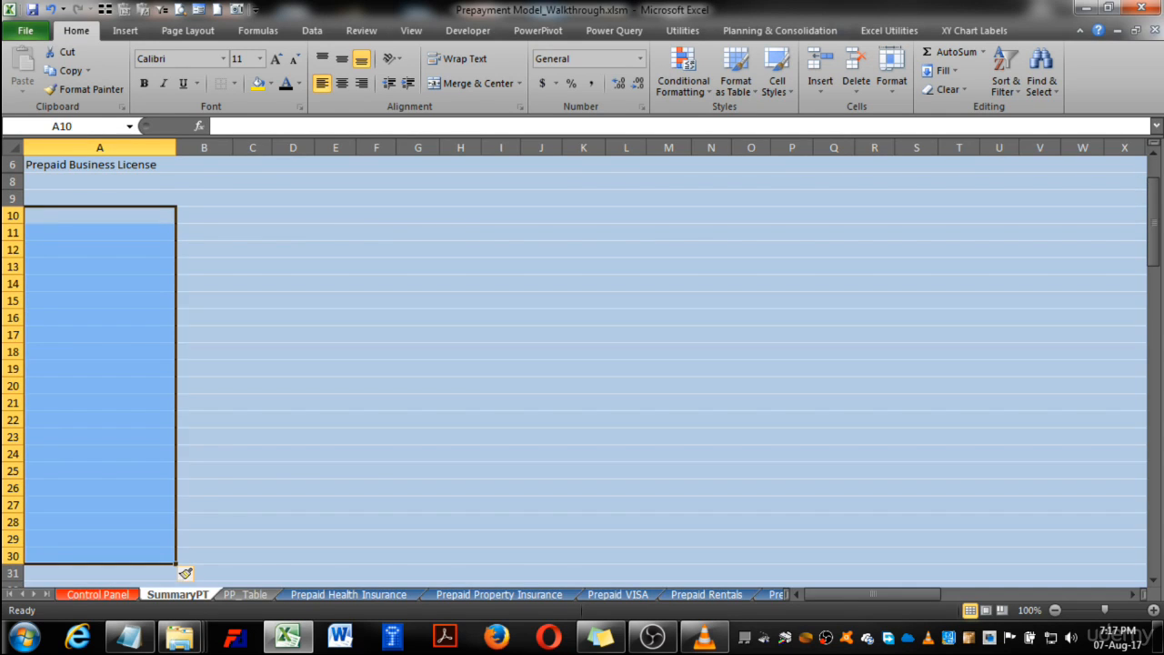
pyautogui.click(100, 267)
pyautogui.scroll(2, 100, 266)
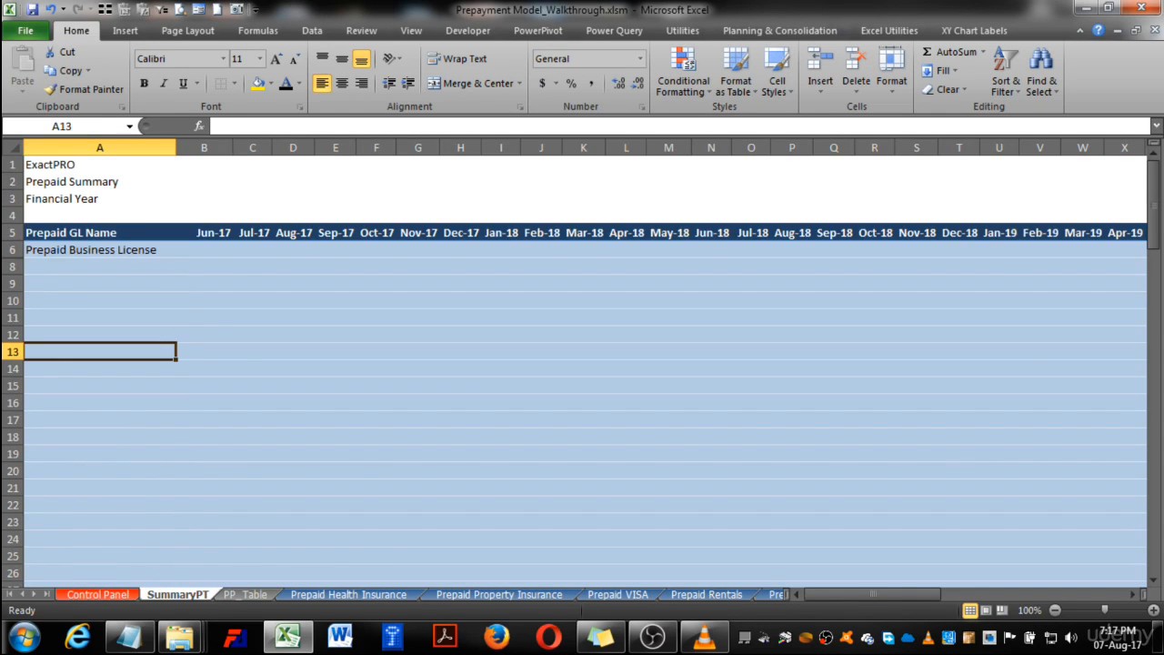
# - Copy the GL name link from A6 down into cells A8 to A15
pyautogui.click(100, 250)
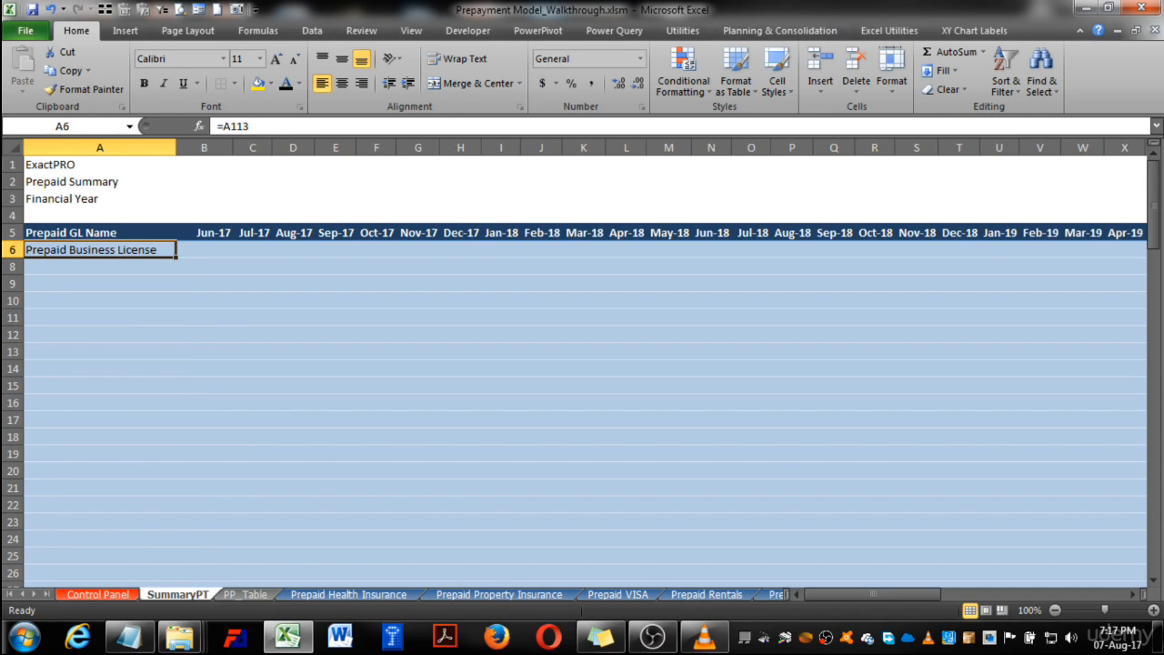
pyautogui.hotkey('ctrl', 'c')
pyautogui.press('Down')
pyautogui.hotkey('ctrl', 'v')
pyautogui.press('Down')
pyautogui.hotkey('ctrl', 'v')
pyautogui.press('Down')
pyautogui.hotkey('ctrl', 'v')
pyautogui.press('Down')
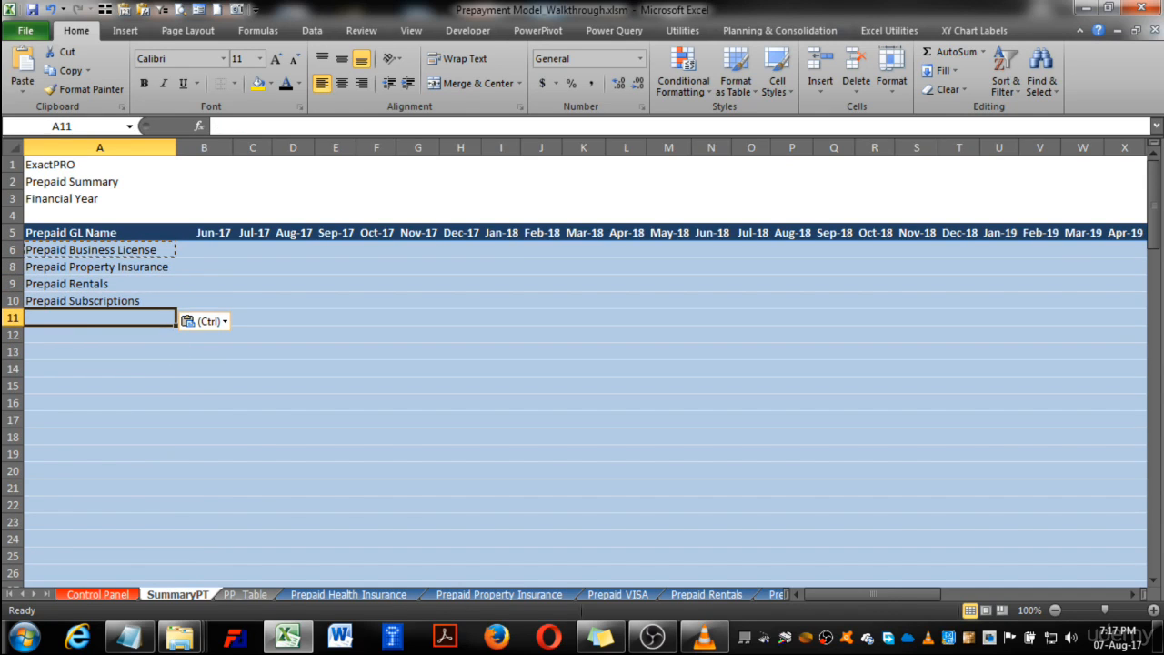
pyautogui.hotkey('ctrl', 'v')
pyautogui.press('Down')
pyautogui.hotkey('ctrl', 'v')
pyautogui.press('Down')
pyautogui.hotkey('ctrl', 'v')
pyautogui.press('Down')
pyautogui.hotkey('ctrl', 'v')
pyautogui.press('Down')
pyautogui.hotkey('ctrl', 'v')
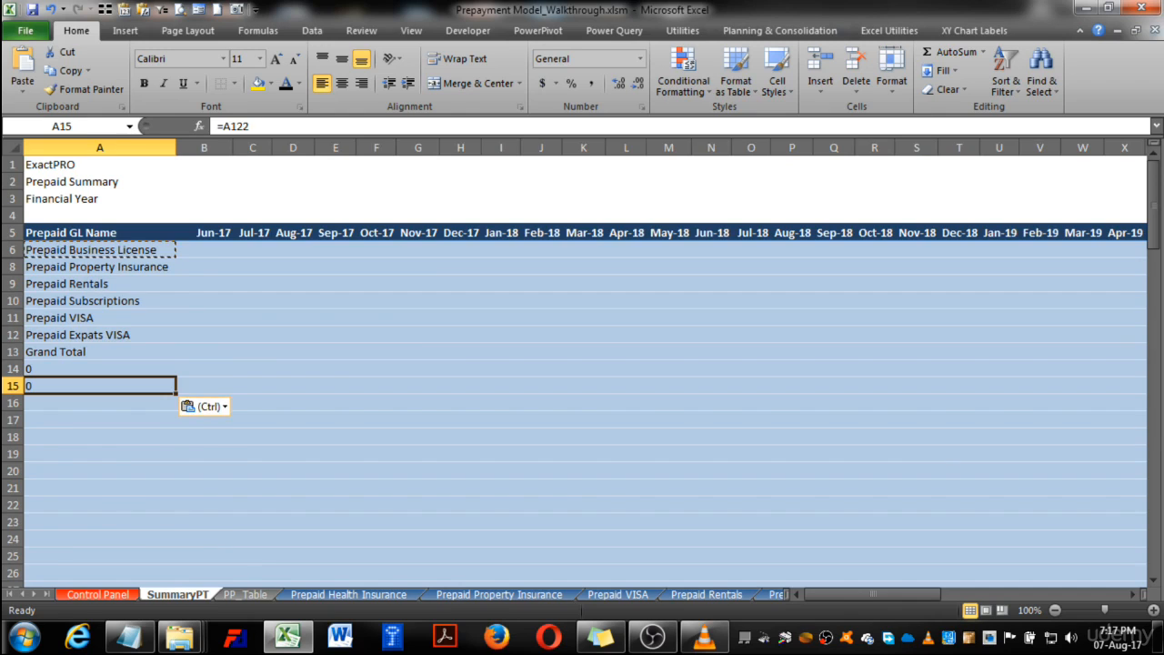
pyautogui.press('Escape')
# - Examine the linked GL names, especially the entries in A13:A15, and the blank rows down to the table's end
pyautogui.press('Up')
pyautogui.press('Up')
pyautogui.hotkey('shift', 'Down')
pyautogui.hotkey('shift', 'Down')
pyautogui.press('Up')
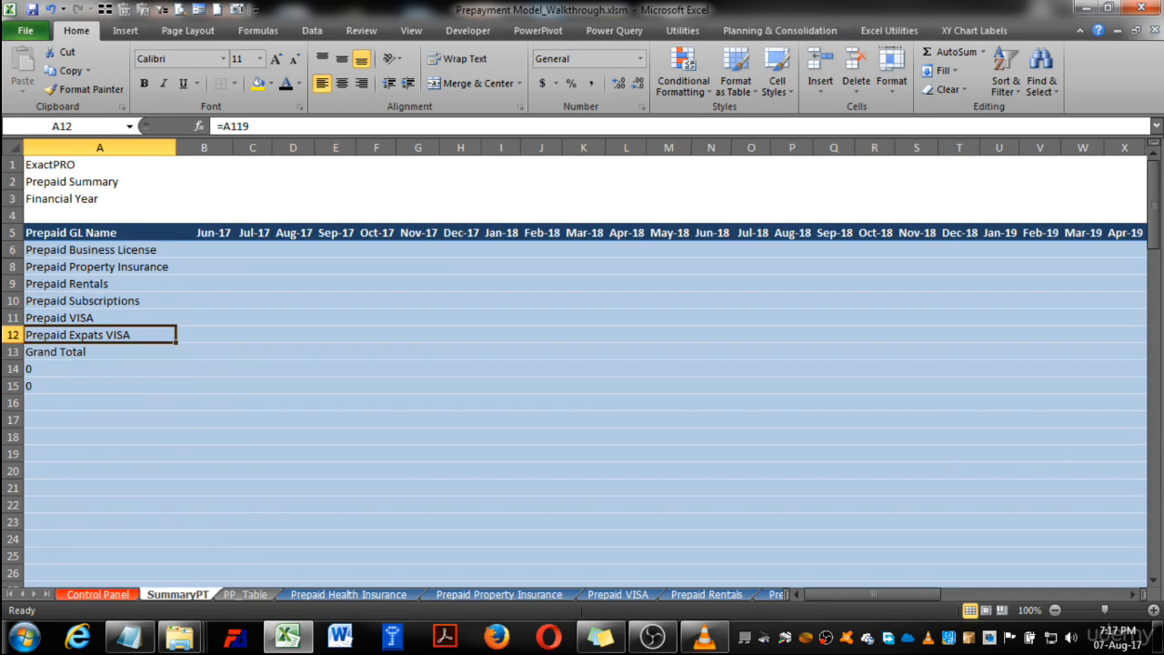
pyautogui.press('Up')
pyautogui.press('Down')
pyautogui.hotkey('shift', 'Up')
pyautogui.hotkey('shift', 'Up')
pyautogui.hotkey('shift', 'Up')
pyautogui.hotkey('shift', 'Up')
pyautogui.hotkey('shift', 'Up')
pyautogui.press('Down')
pyautogui.press('Up')
pyautogui.hotkey('shift', 'Up')
pyautogui.hotkey('shift', 'Up')
pyautogui.hotkey('shift', 'Up')
pyautogui.hotkey('shift', 'Up')
pyautogui.hotkey('shift', 'Up')
pyautogui.press('Down')
pyautogui.press('Down')
pyautogui.press('Up')
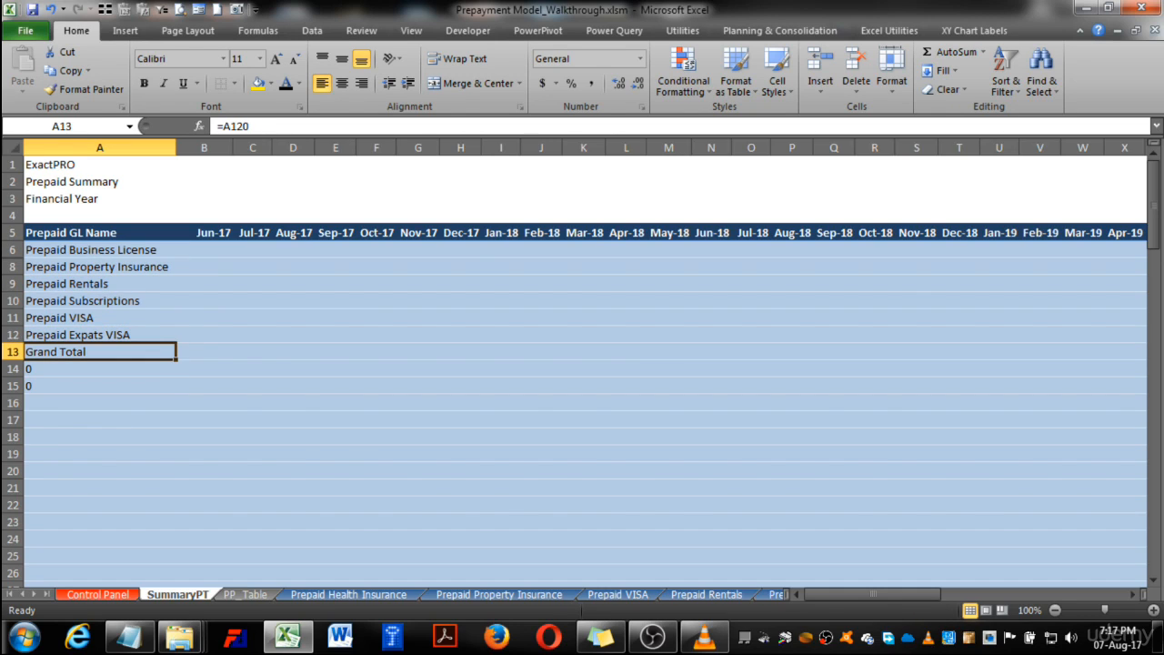
pyautogui.hotkey('shift', 'Down')
pyautogui.hotkey('shift', 'Down')
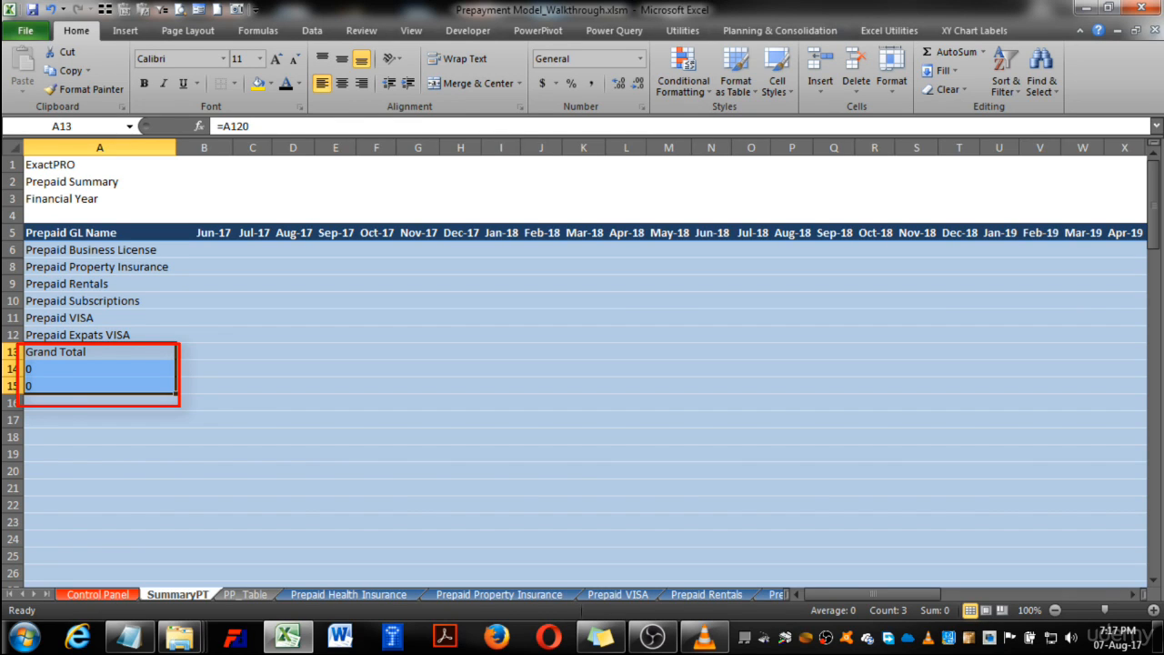
pyautogui.scroll(-7, 582, 371)
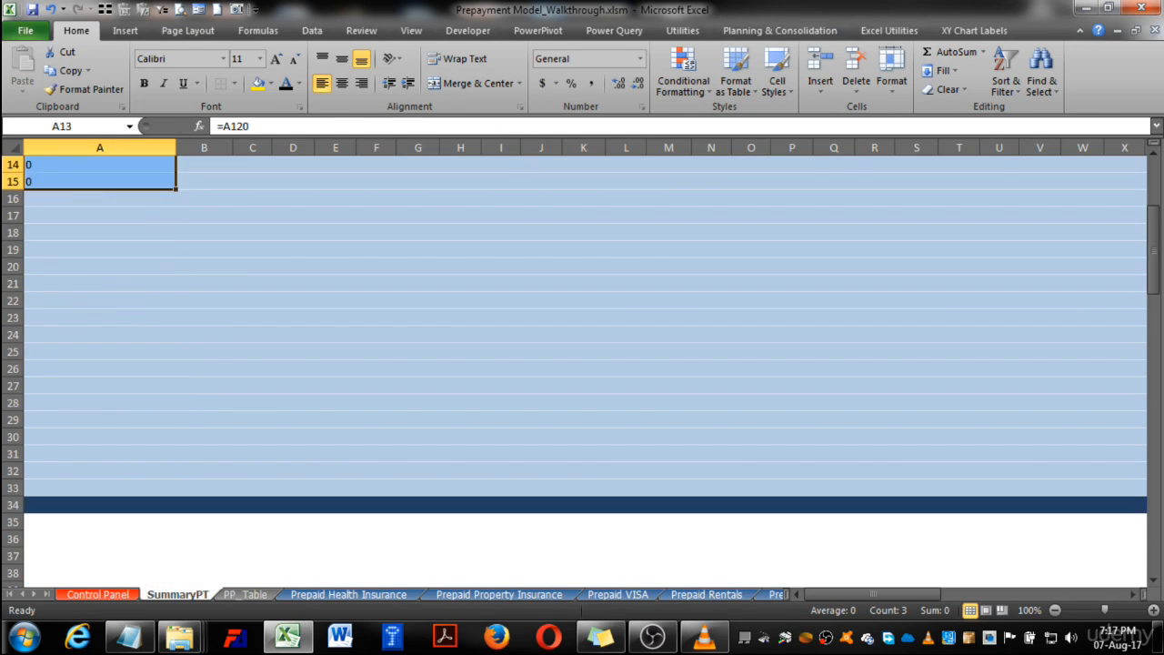
pyautogui.scroll(7, 582, 371)
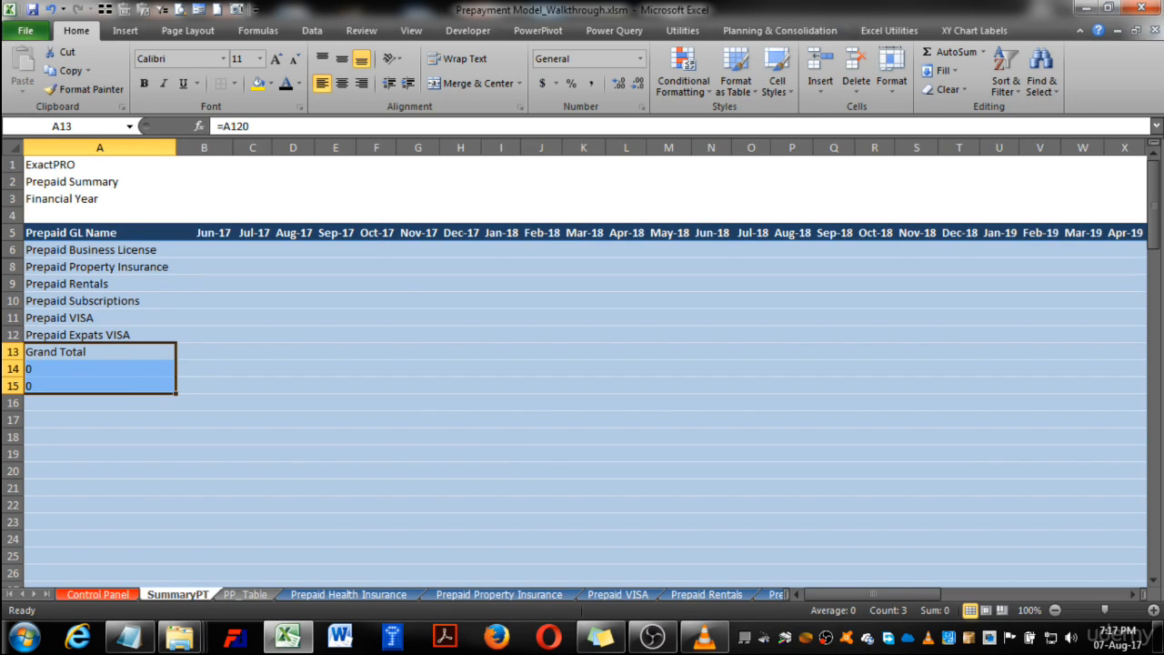
pyautogui.click(100, 369)
pyautogui.press('Up')
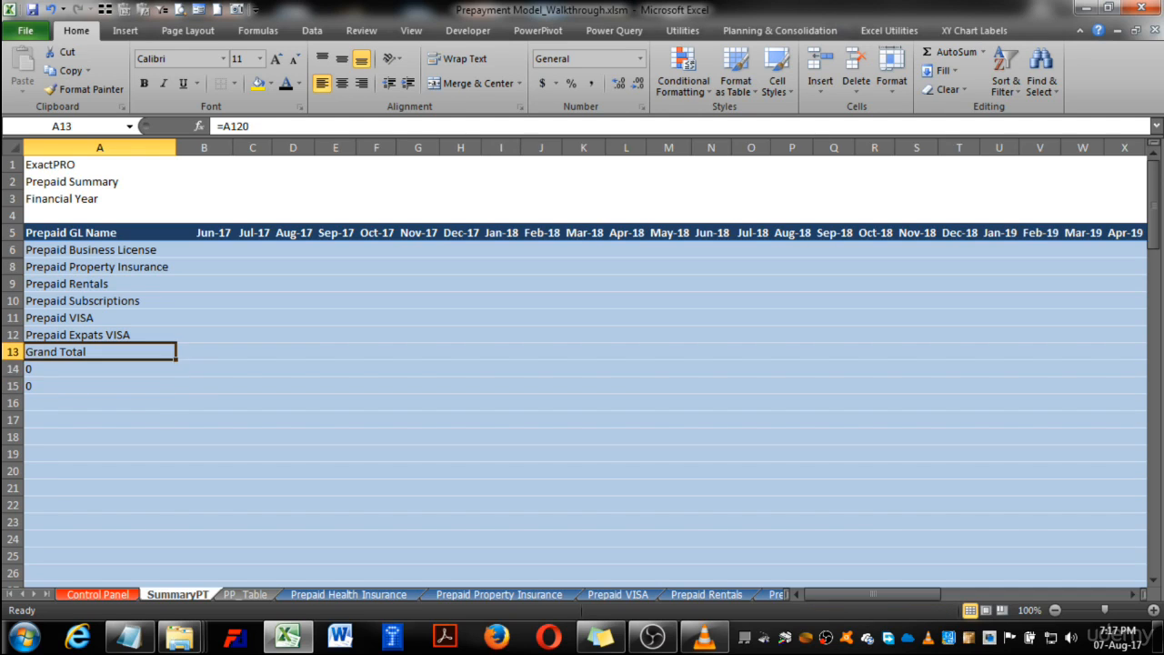
pyautogui.hotkey('shift', 'Down')
pyautogui.hotkey('shift', 'Down')
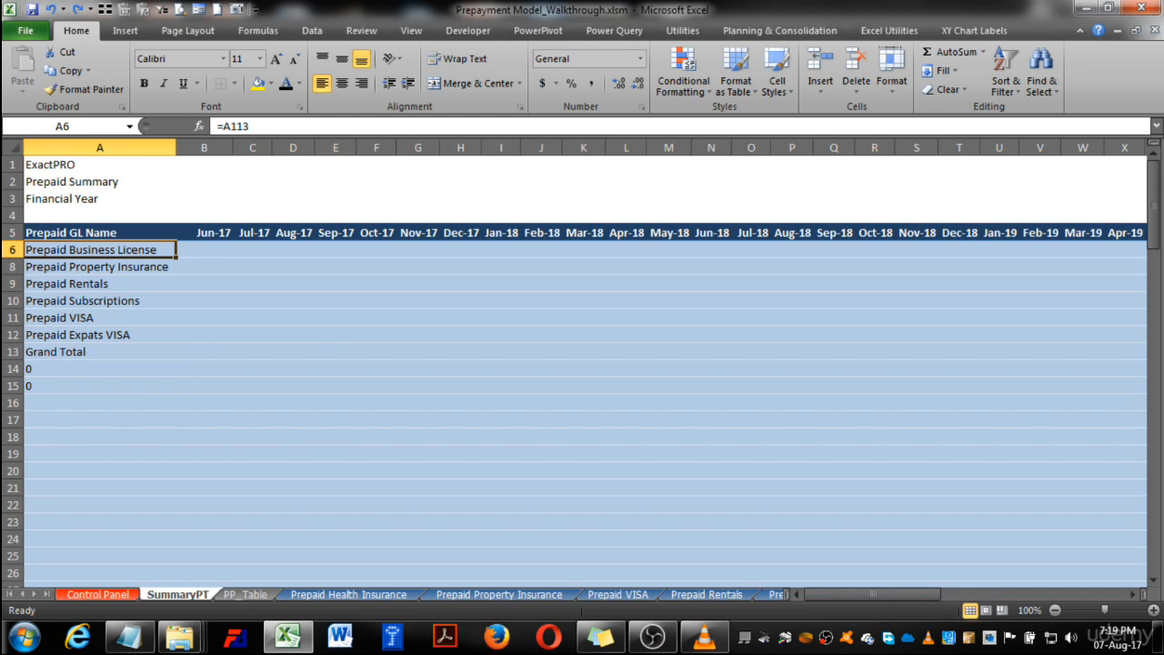
# - Check the link formulas in the GL name column from A6 down to A14
pyautogui.press('Down')
pyautogui.press('Down')
pyautogui.press('Down')
pyautogui.press('Down')
pyautogui.press('Down')
pyautogui.press('Down')
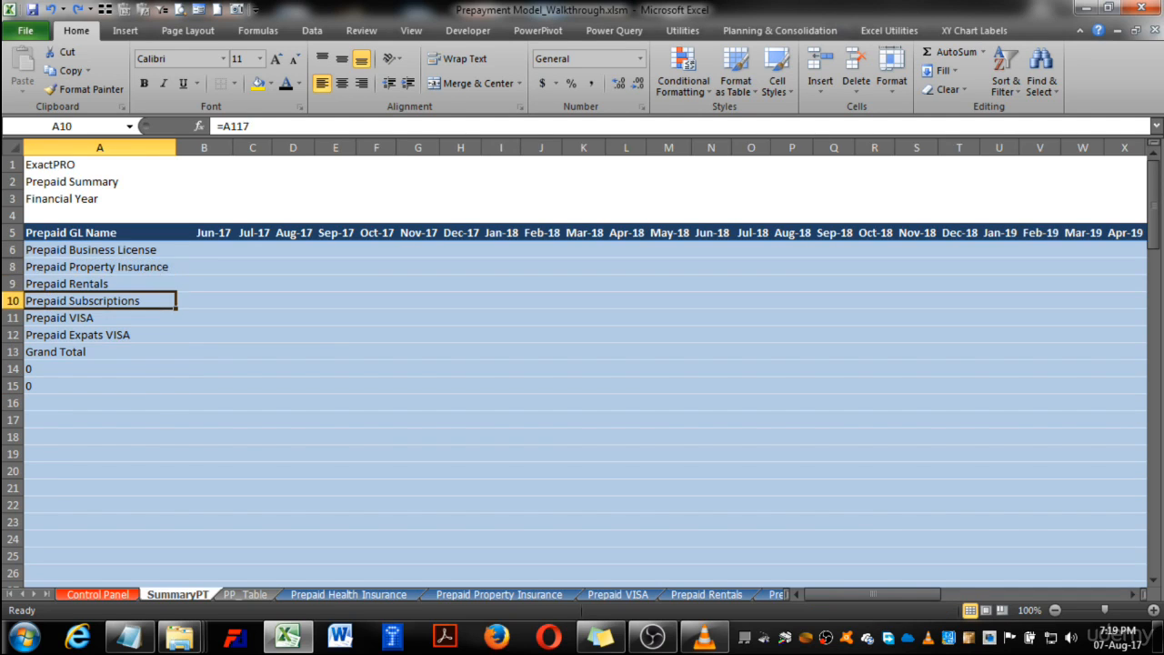
pyautogui.hotkey('shift', 'Down')
pyautogui.hotkey('shift', 'Down')
pyautogui.press('Down')
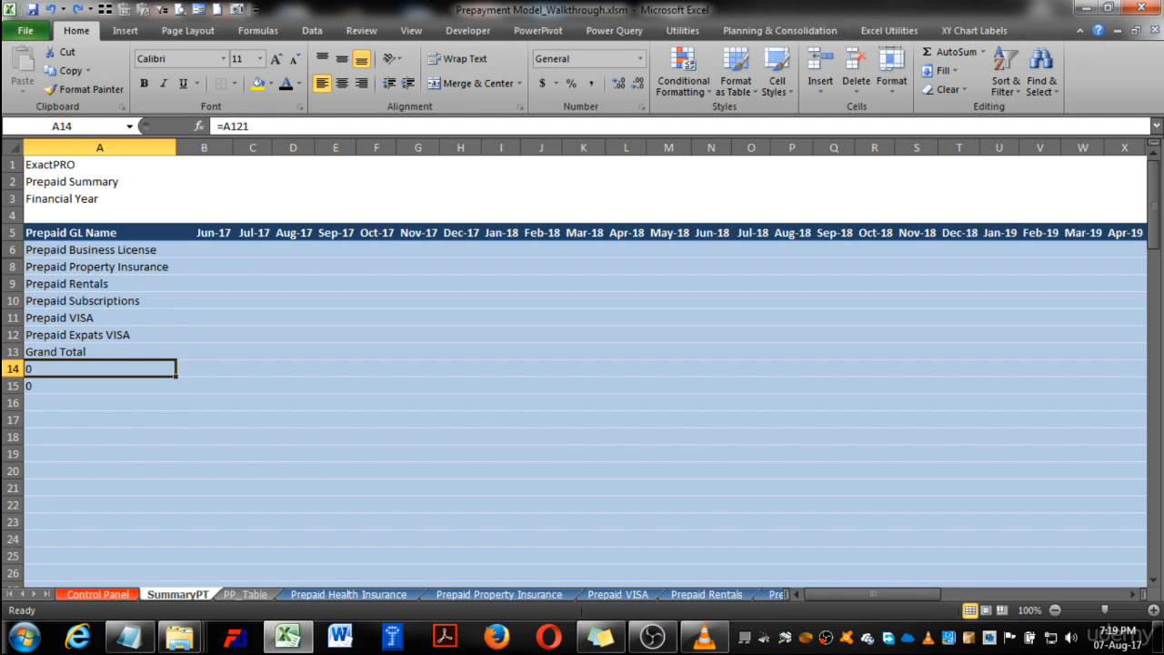
pyautogui.press('Up')
pyautogui.press('Up')
pyautogui.press('Up')
pyautogui.press('Up')
pyautogui.press('Up')
pyautogui.press('Up')
pyautogui.press('Up')
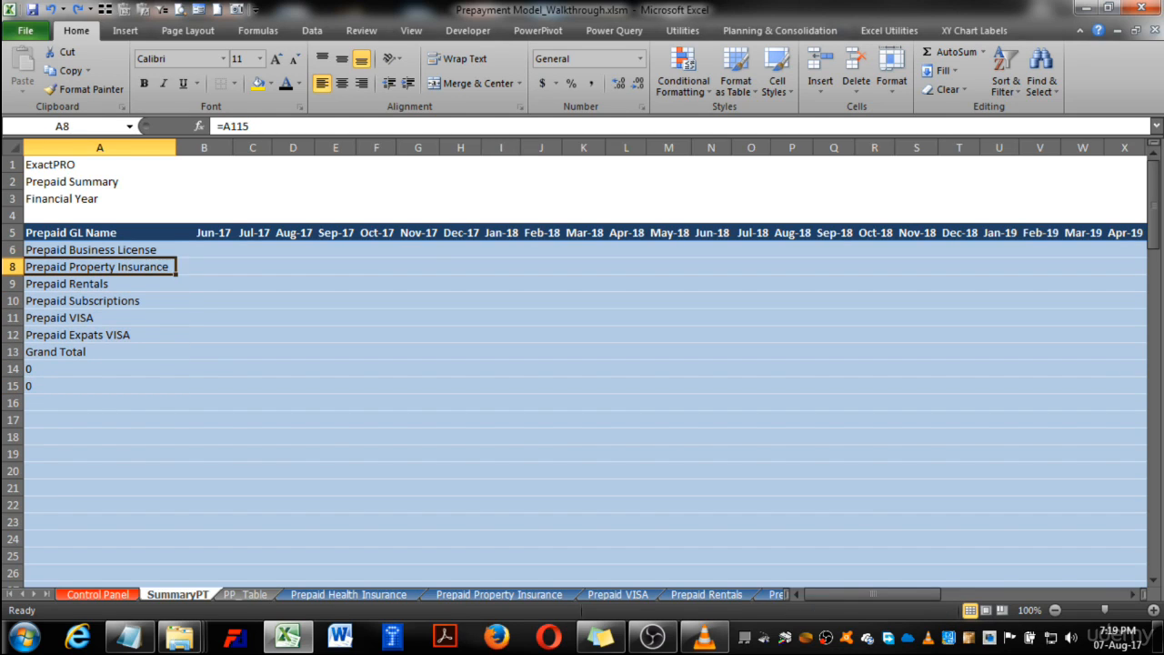
pyautogui.press('F2')
pyautogui.press('Escape')
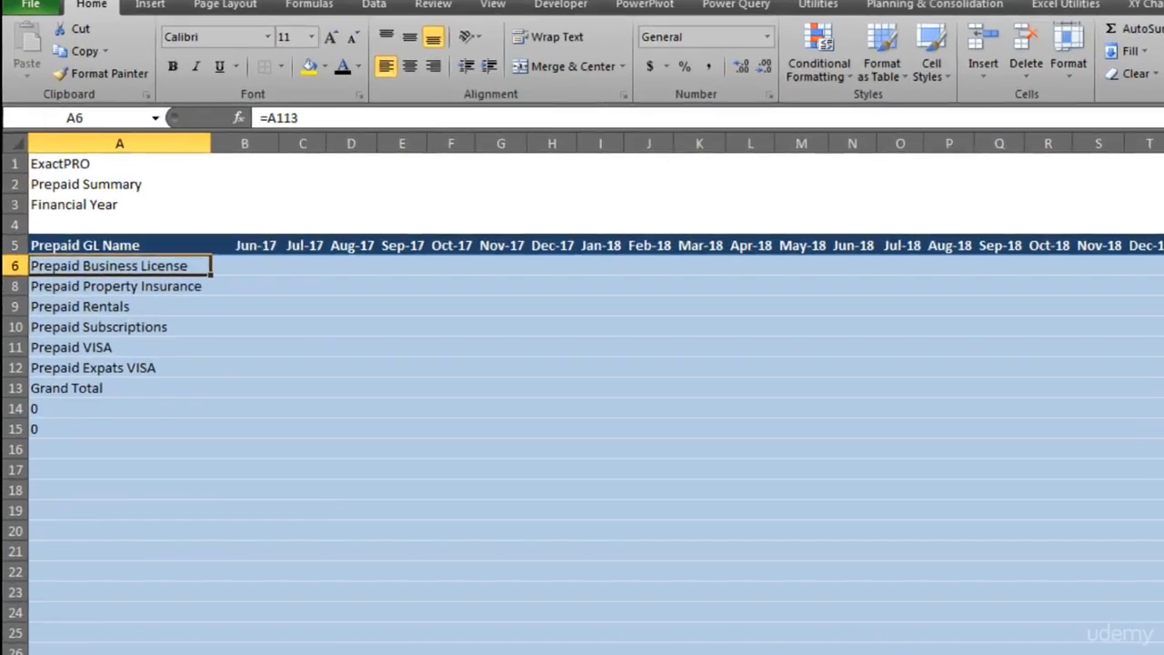
# - Edit the link in A6 into an IF with an OR test, entering =IF(OR(A113="Grand Total" as its first condition
pyautogui.press('F2')
pyautogui.press('Escape')
pyautogui.press('F2')
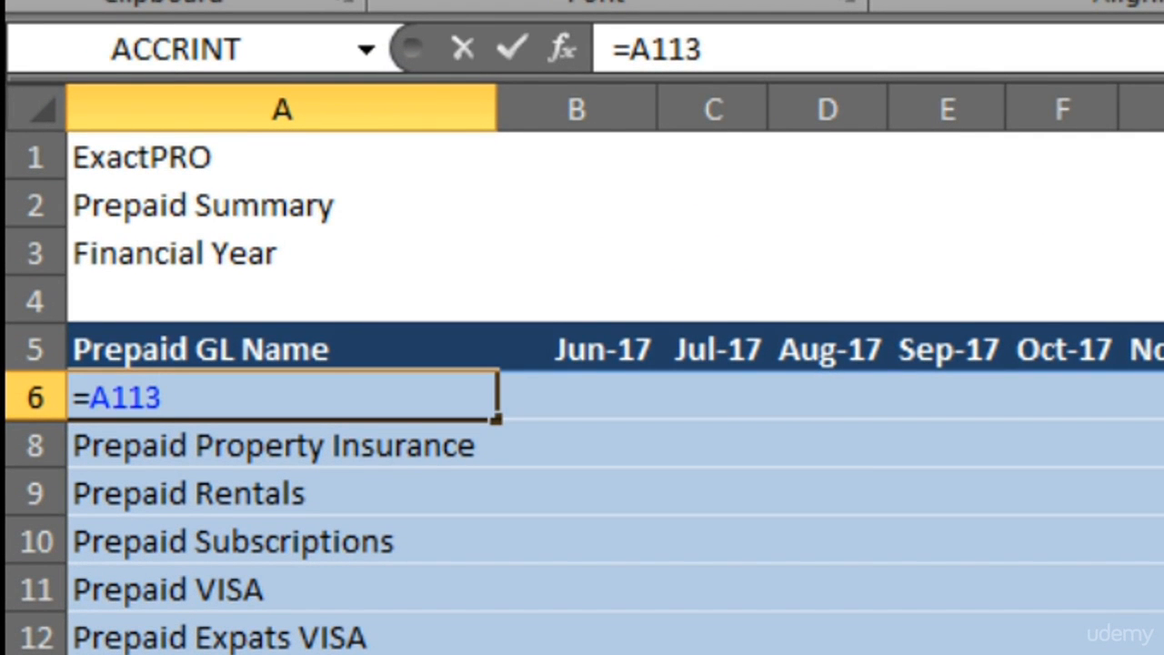
pyautogui.press('Left')
pyautogui.press('Left')
pyautogui.press('Left')
pyautogui.press('Left')
pyautogui.write('if')
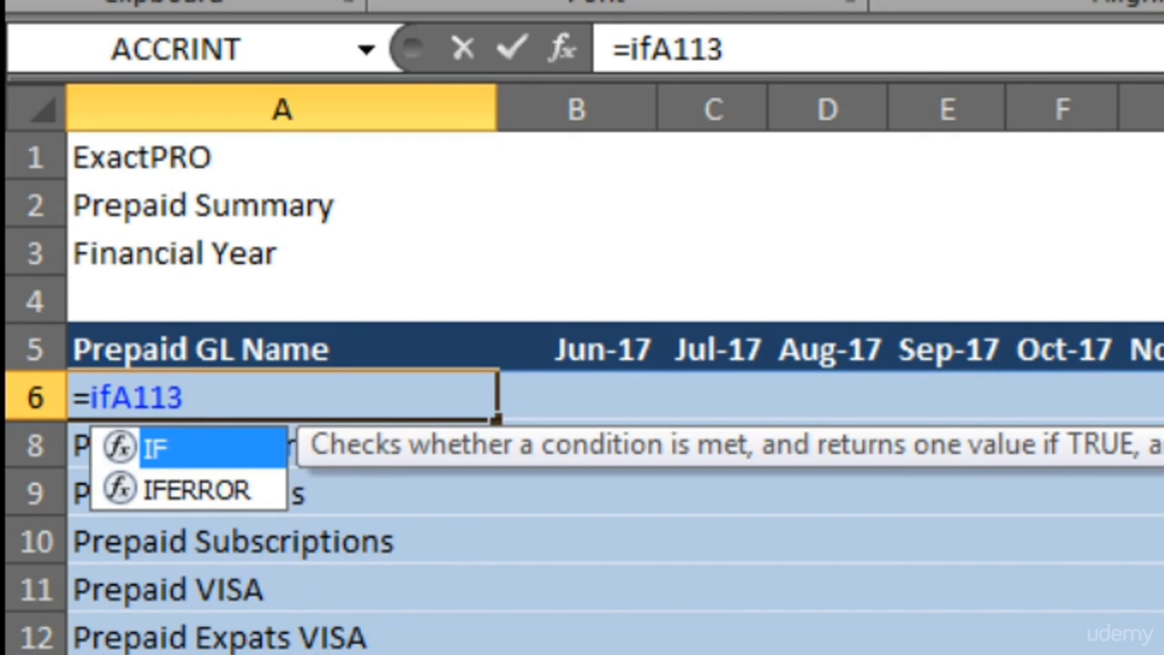
pyautogui.write('(or(')
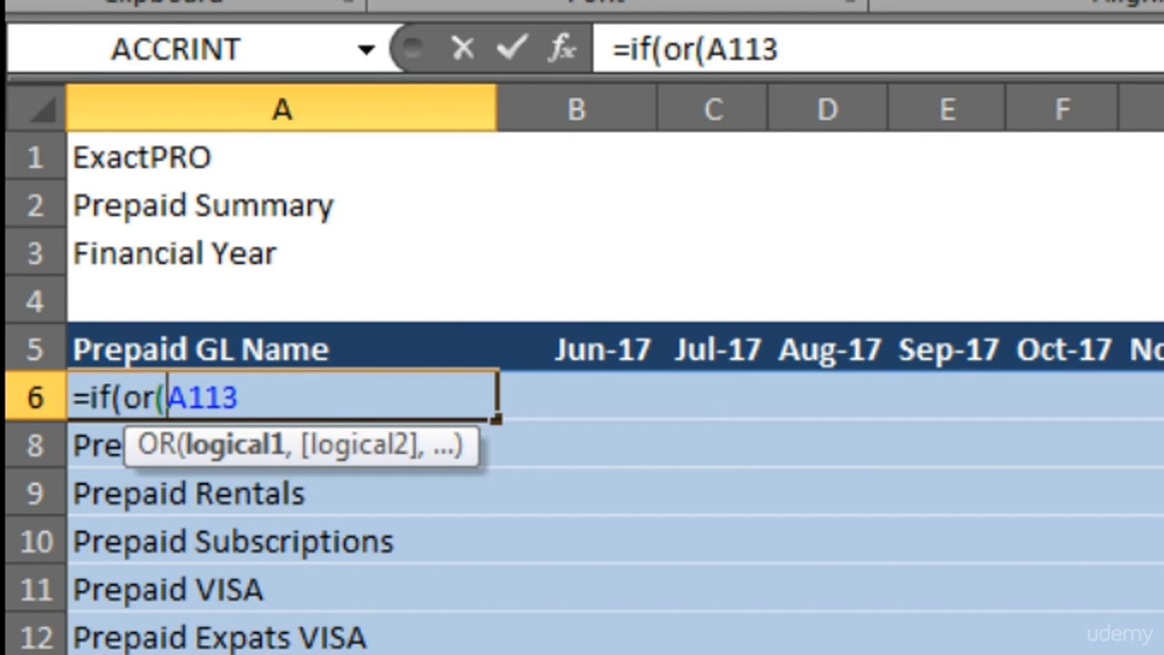
pyautogui.click(241, 398)
pyautogui.write('="')
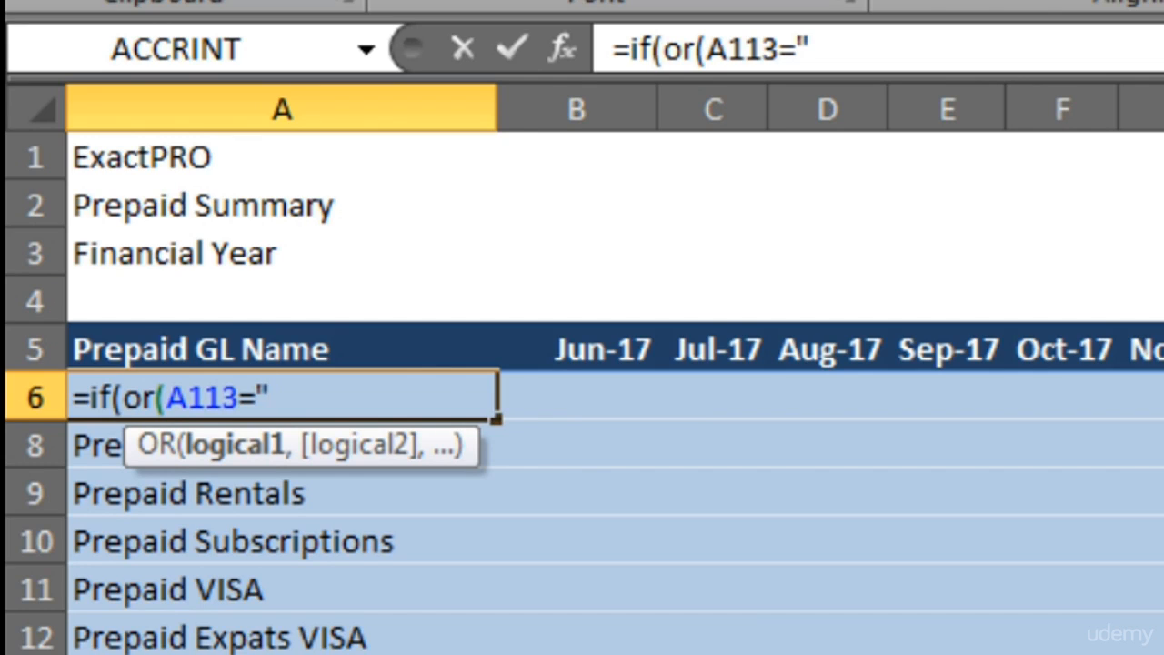
pyautogui.write('Grand')
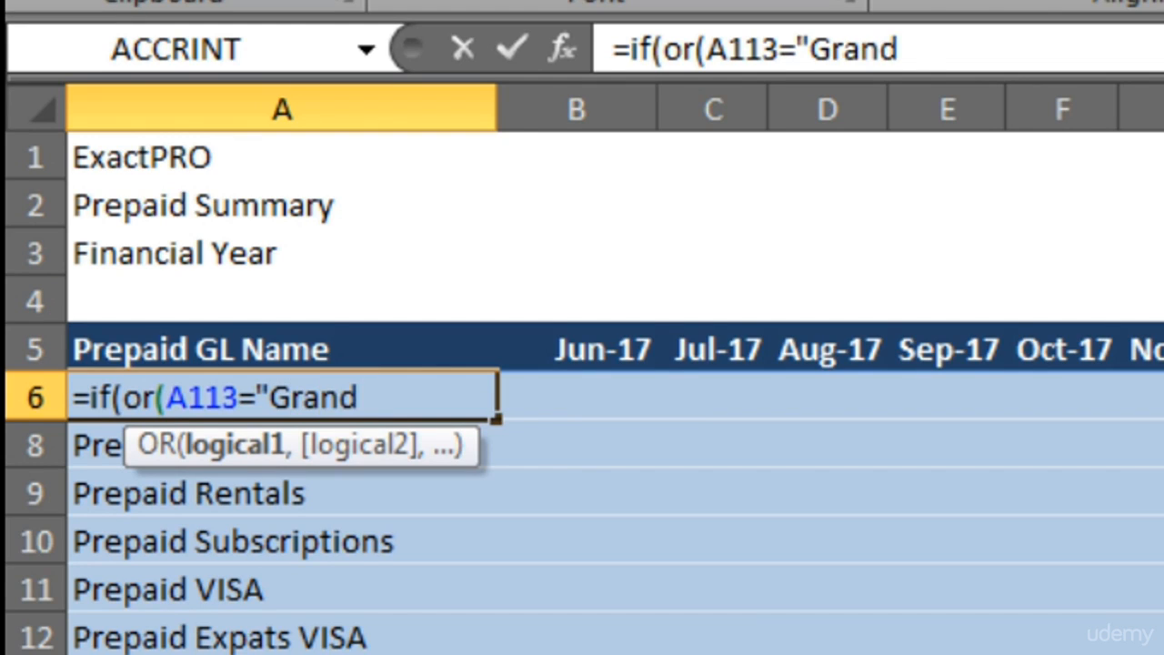
pyautogui.write(' Total"')
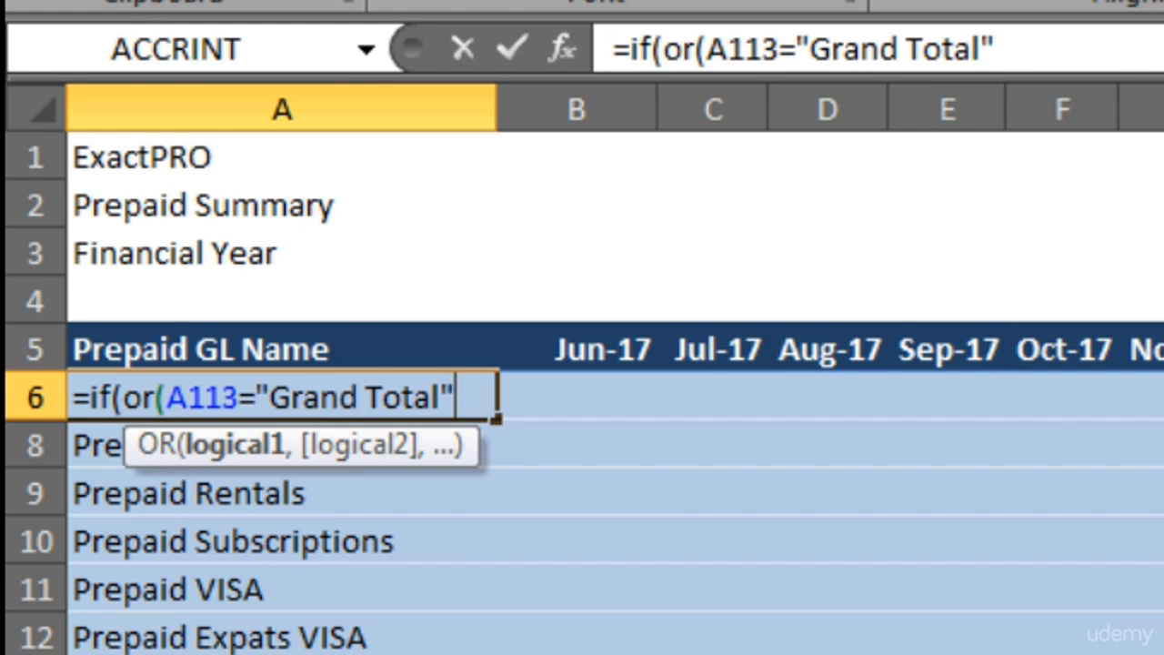
# - Complete the A6 formula with a second OR condition A113="", returning "" when true and A113 otherwise
pyautogui.write(',')
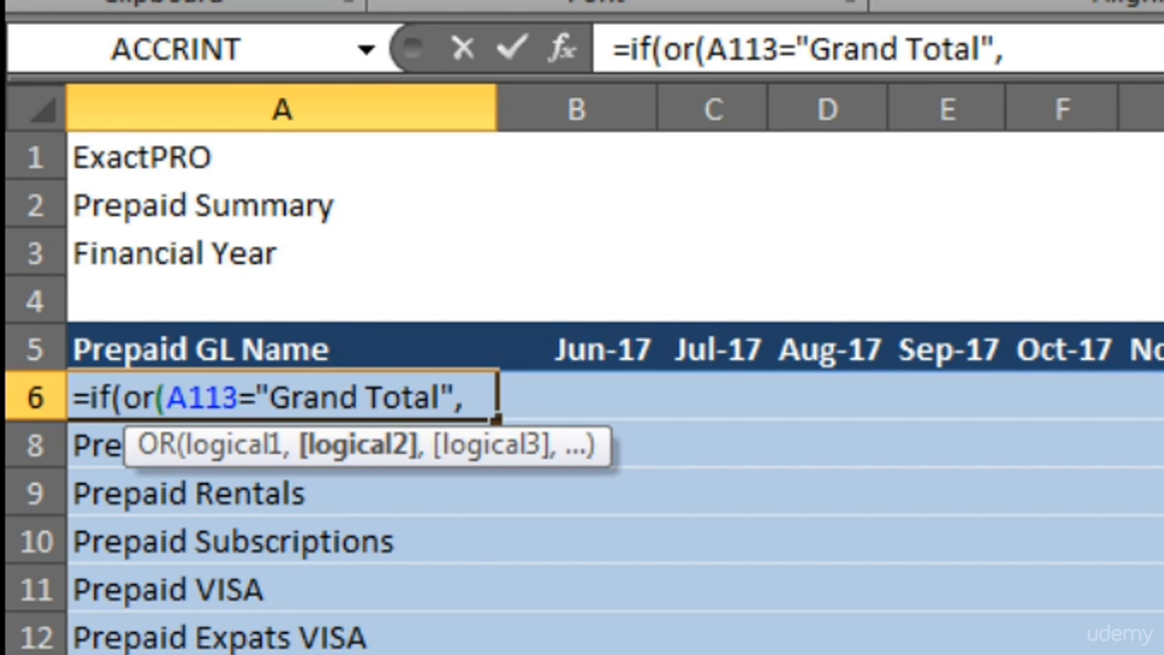
pyautogui.write('A113')
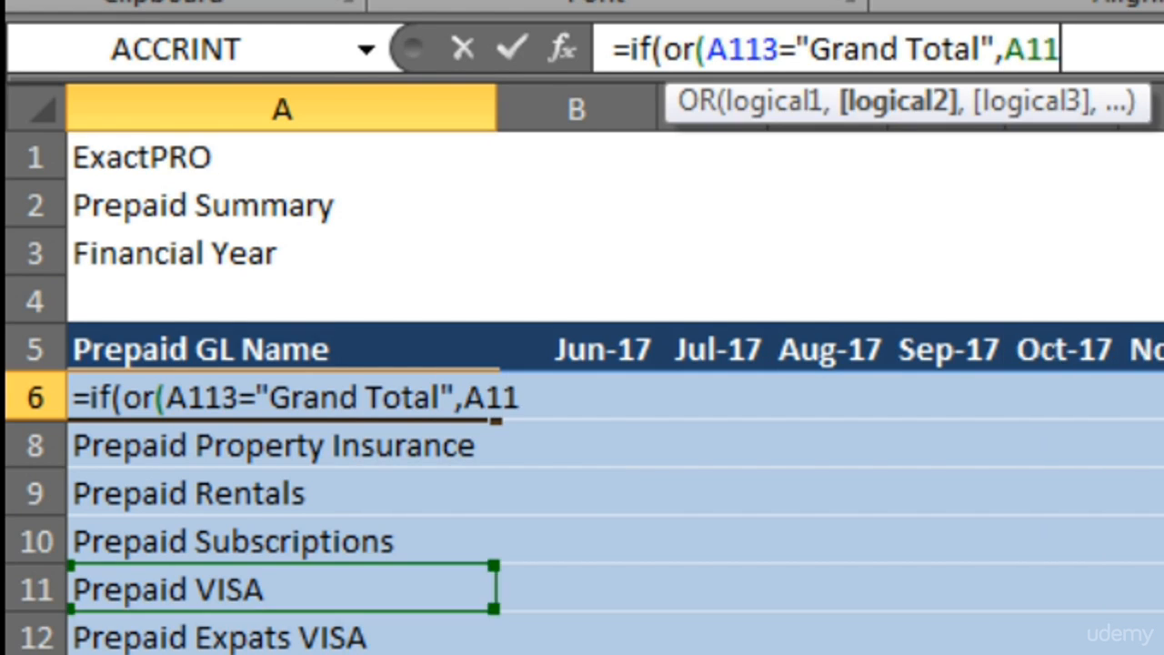
pyautogui.write('="')
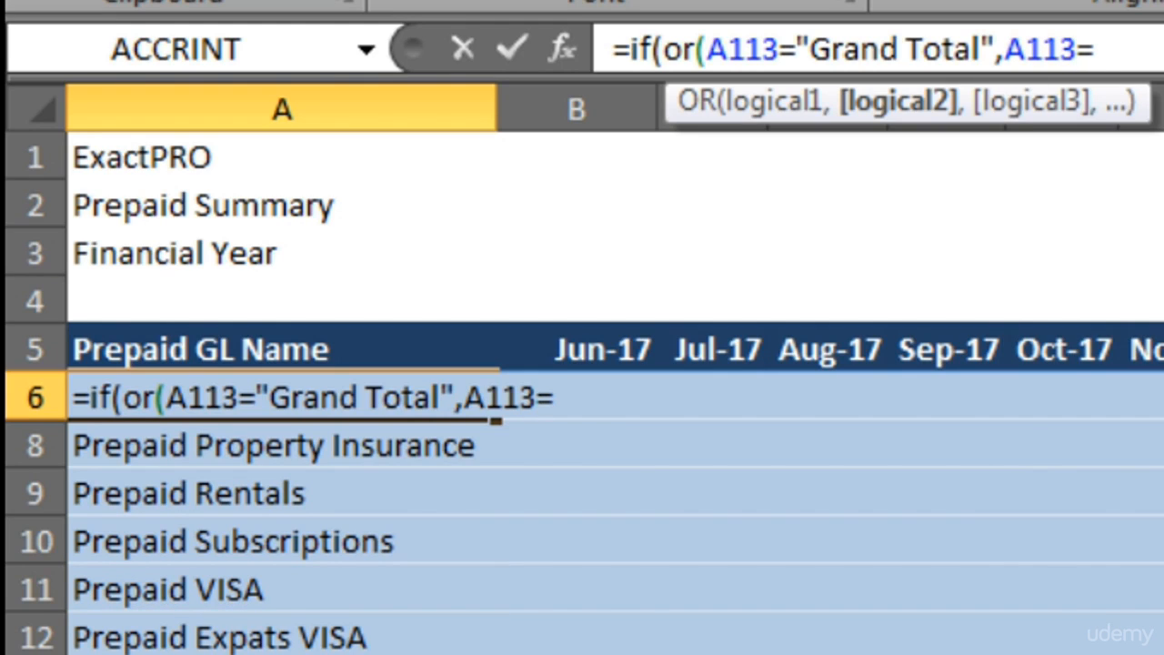
pyautogui.write('")')
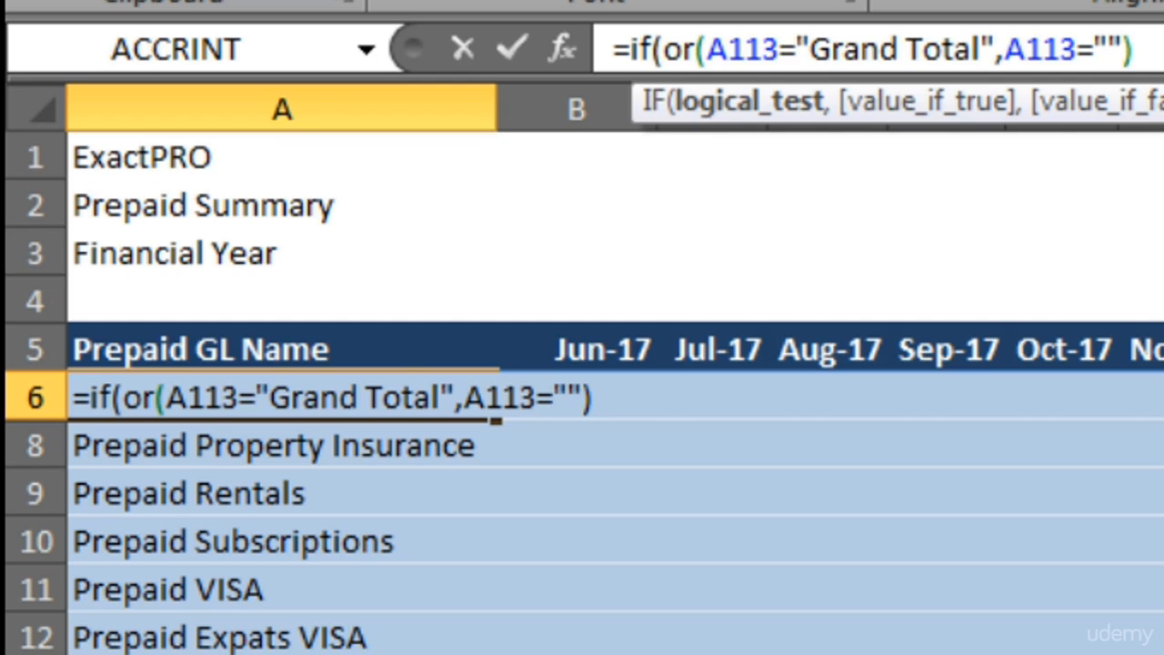
pyautogui.write(',')
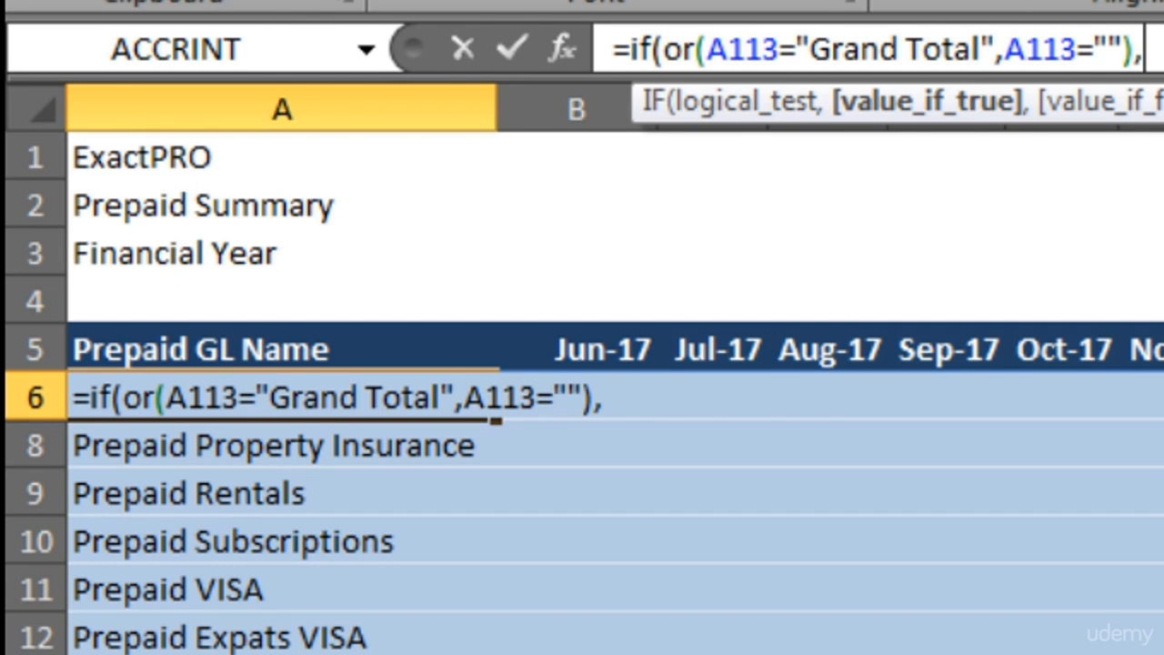
pyautogui.write('""')
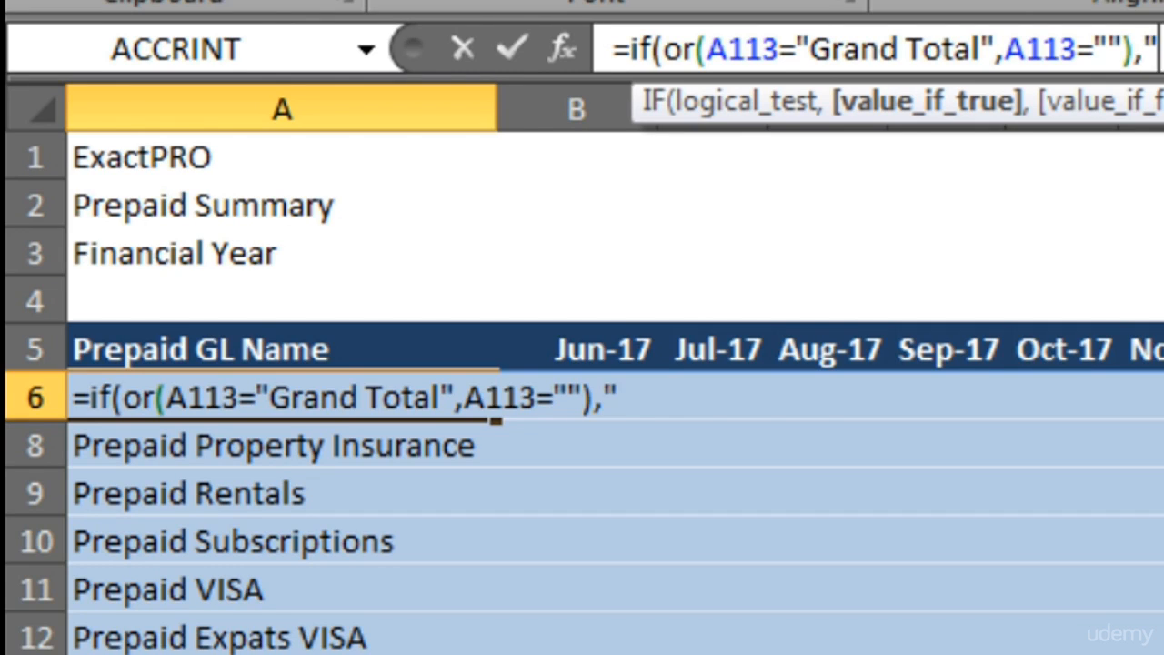
pyautogui.write(',')
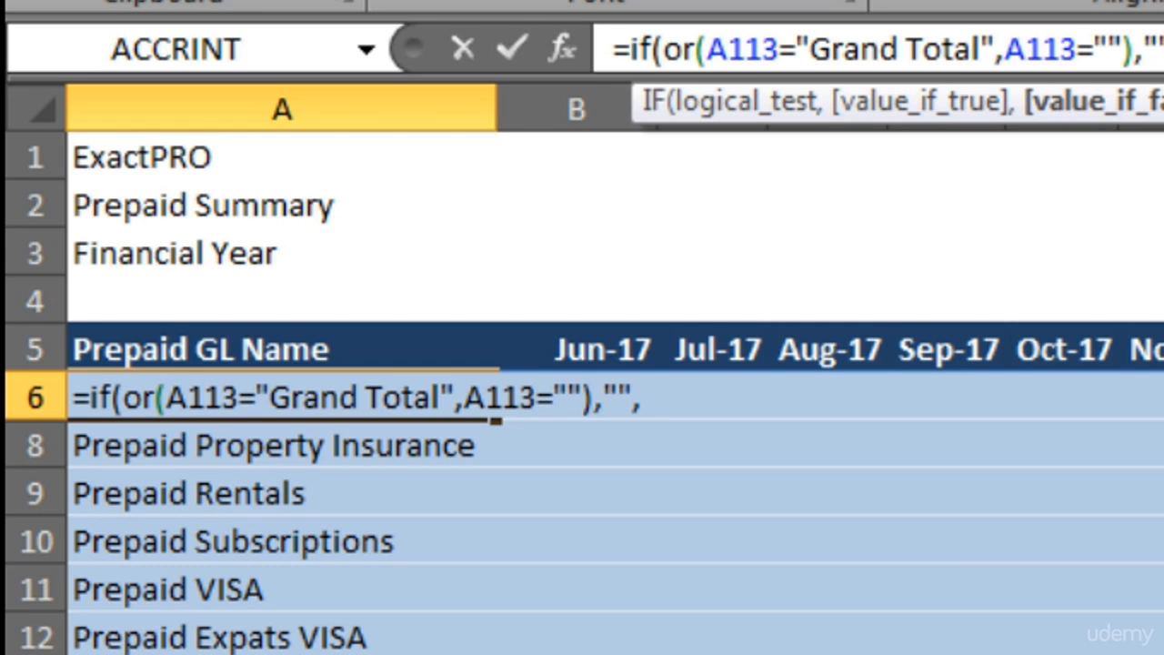
pyautogui.write('A113)')
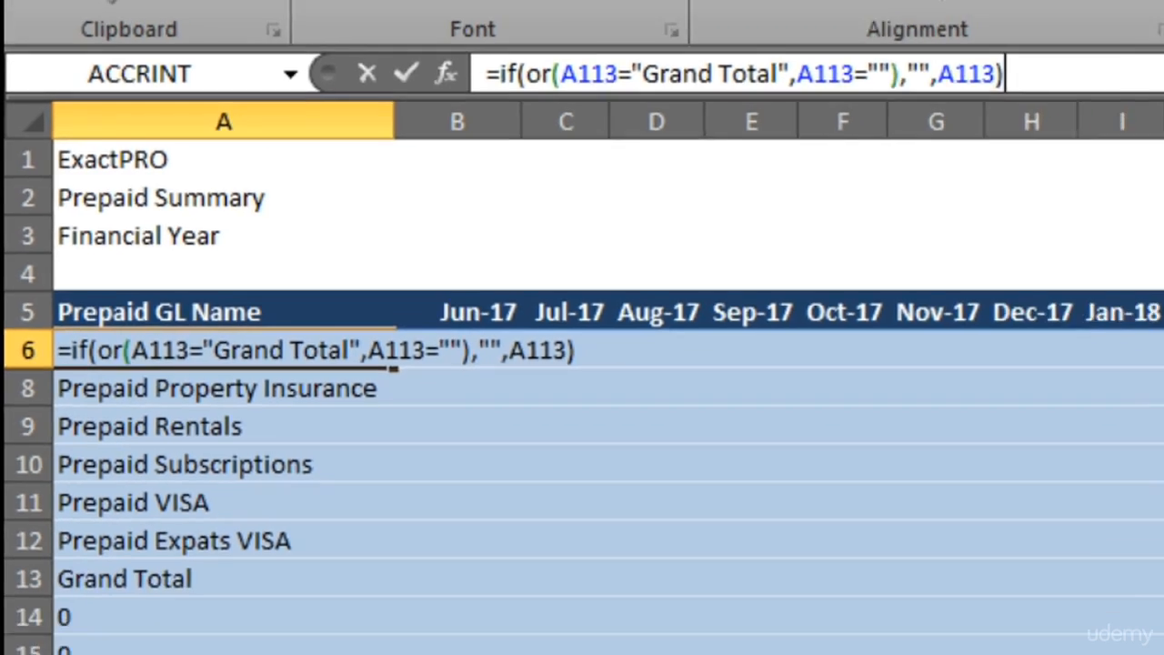
pyautogui.hotkey('ctrl', 'Return')
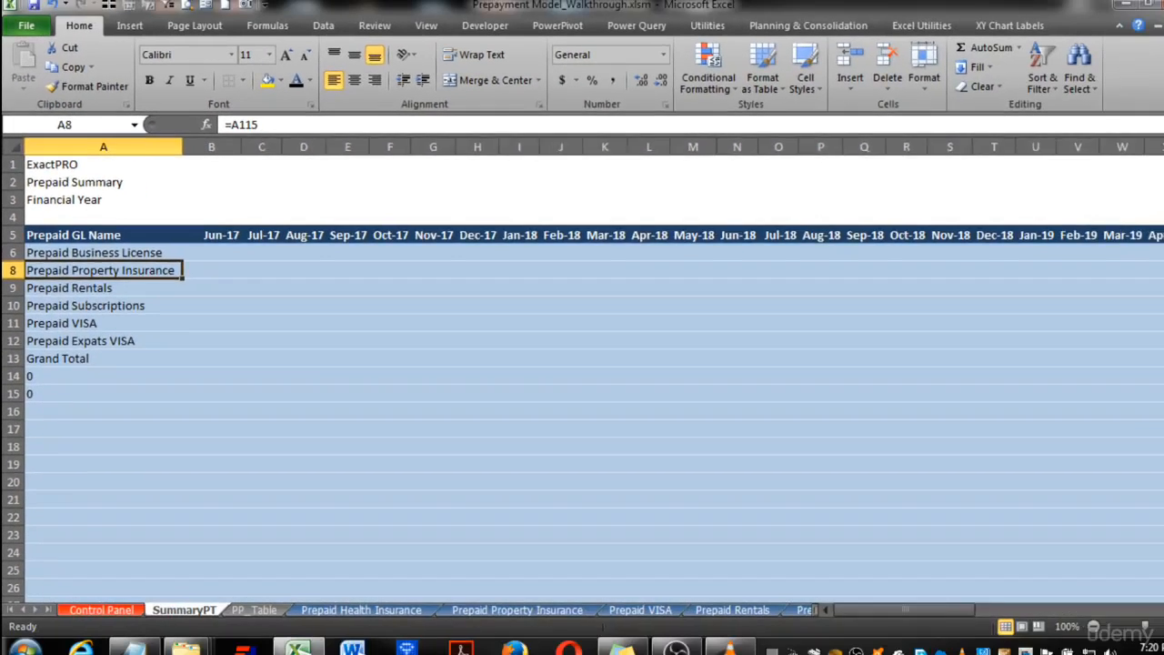
# - Copy the IF formula from A6 down over the GL name links in A8 to A15
pyautogui.hotkey('ctrl', 'c')
pyautogui.press('Down')
pyautogui.hotkey('shift', 'Down')
pyautogui.hotkey('shift', 'Down')
pyautogui.hotkey('shift', 'Down')
pyautogui.hotkey('shift', 'Down')
pyautogui.hotkey('shift', 'Down')
pyautogui.hotkey('shift', 'Down')
pyautogui.hotkey('shift', 'Down')
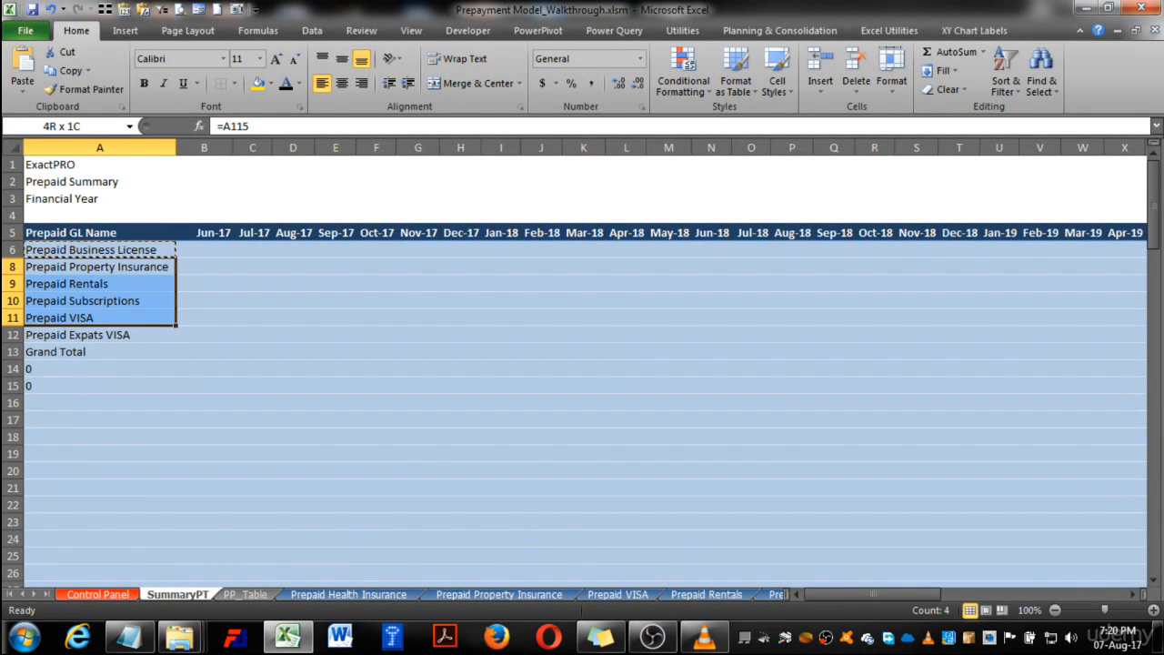
pyautogui.press('Return')
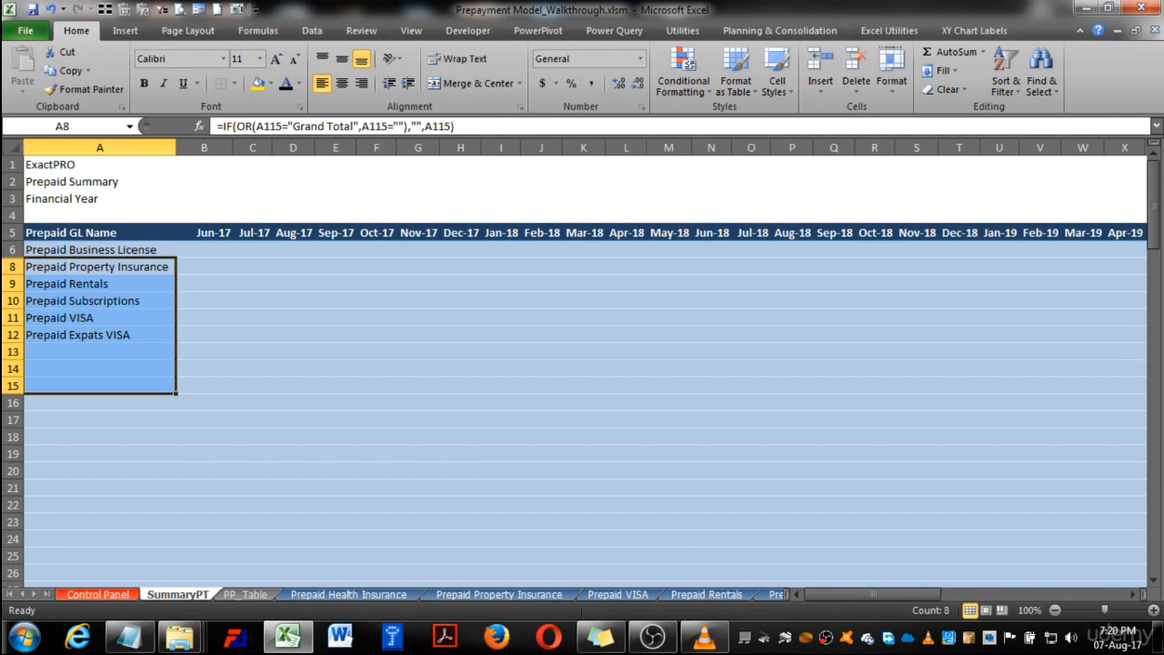
# - Check the copied IF formulas in the GL name column from A8 down to A15
pyautogui.press('Down')
pyautogui.press('Down')
pyautogui.press('Down')
pyautogui.press('Down')
pyautogui.press('Down')
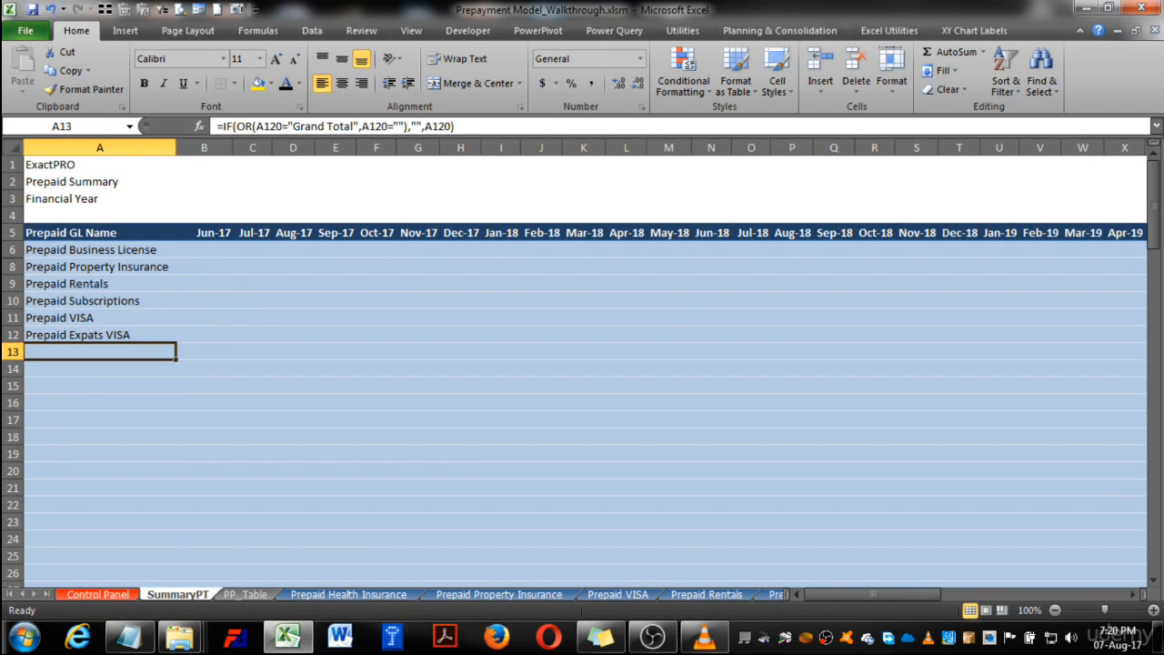
pyautogui.press('Down')
pyautogui.press('Down')
# - Copy A13 and paste only its formula into A14 to A33, the remaining GL name rows above the dark total row
pyautogui.press('Up')
pyautogui.press('Up')
pyautogui.hotkey('ctrl', 'c')
pyautogui.press('Down')
pyautogui.press('Down')
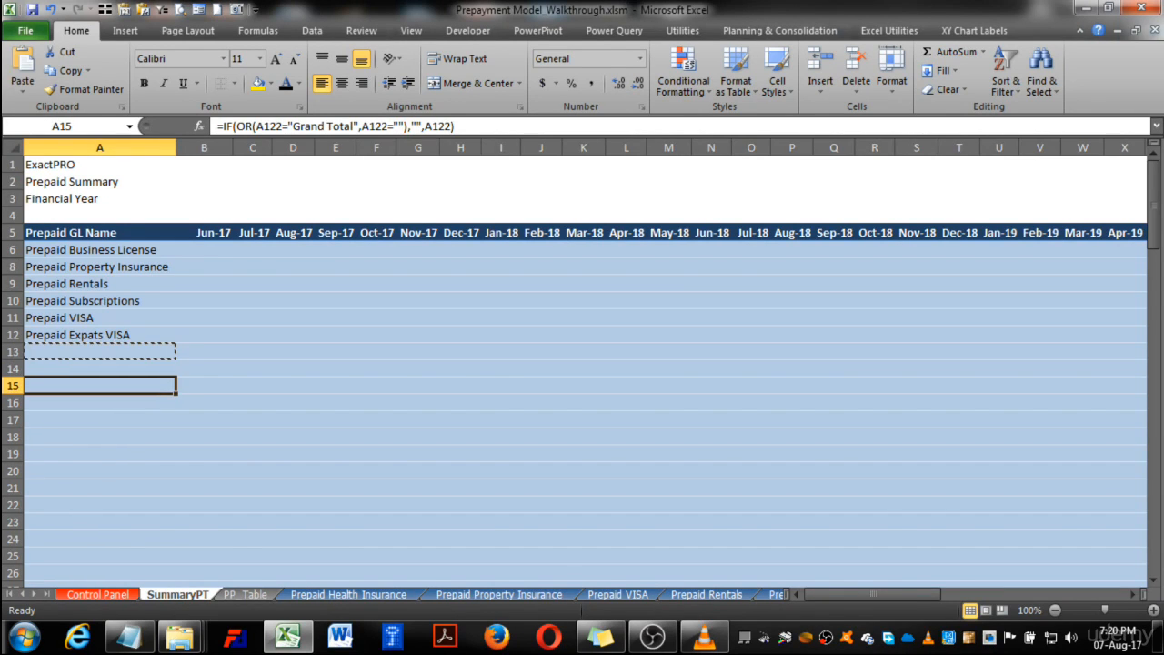
pyautogui.press('Up')
pyautogui.hotkey('shift', 'Down')
pyautogui.hotkey('shift', 'Down')
pyautogui.hotkey('shift', 'Down')
pyautogui.hotkey('shift', 'Down')
pyautogui.hotkey('shift', 'Down')
pyautogui.hotkey('shift', 'Down')
pyautogui.hotkey('shift', 'Down')
pyautogui.hotkey('shift', 'Down')
pyautogui.hotkey('shift', 'Down')
pyautogui.hotkey('shift', 'Down')
pyautogui.hotkey('shift', 'Down')
pyautogui.hotkey('shift', 'Down')
pyautogui.hotkey('shift', 'Down')
pyautogui.hotkey('shift', 'Down')
pyautogui.hotkey('shift', 'Down')
pyautogui.hotkey('shift', 'Down')
pyautogui.hotkey('shift', 'Down')
pyautogui.hotkey('shift', 'Down')
pyautogui.hotkey('shift', 'Down')
pyautogui.hotkey('shift', 'Down')
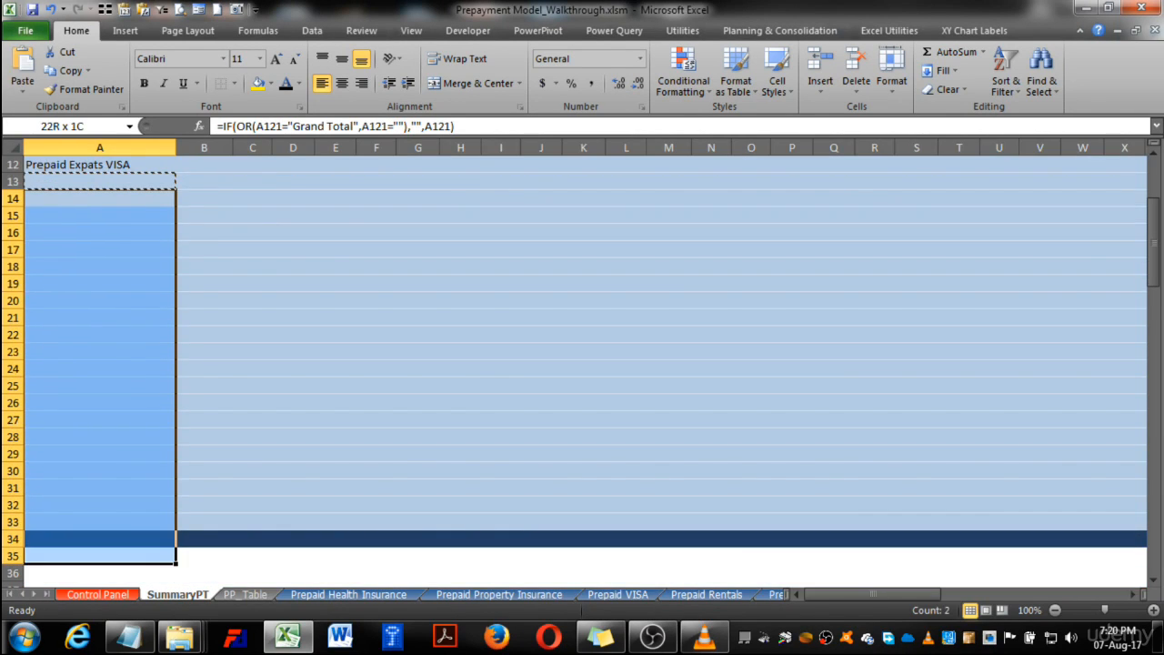
pyautogui.hotkey('shift', 'Up')
pyautogui.hotkey('shift', 'Up')
pyautogui.hotkey('alt', 'e')
pyautogui.press('s')
pyautogui.press('f')
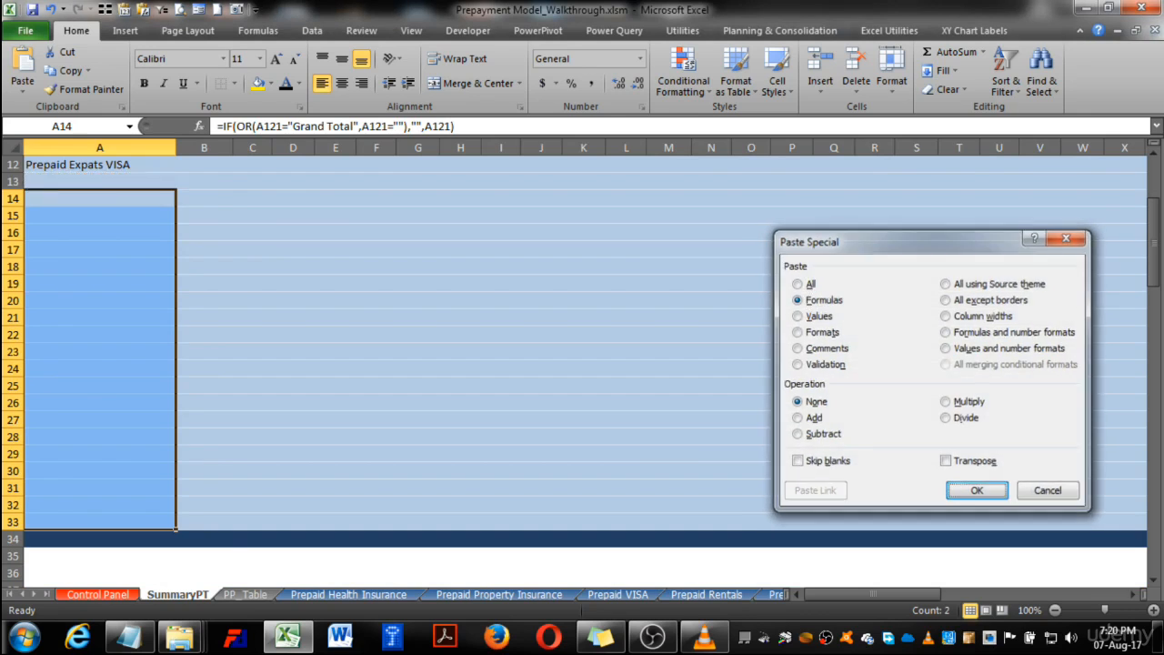
pyautogui.press('Return')
pyautogui.press('Up')
pyautogui.press('Down')
pyautogui.press('Escape')
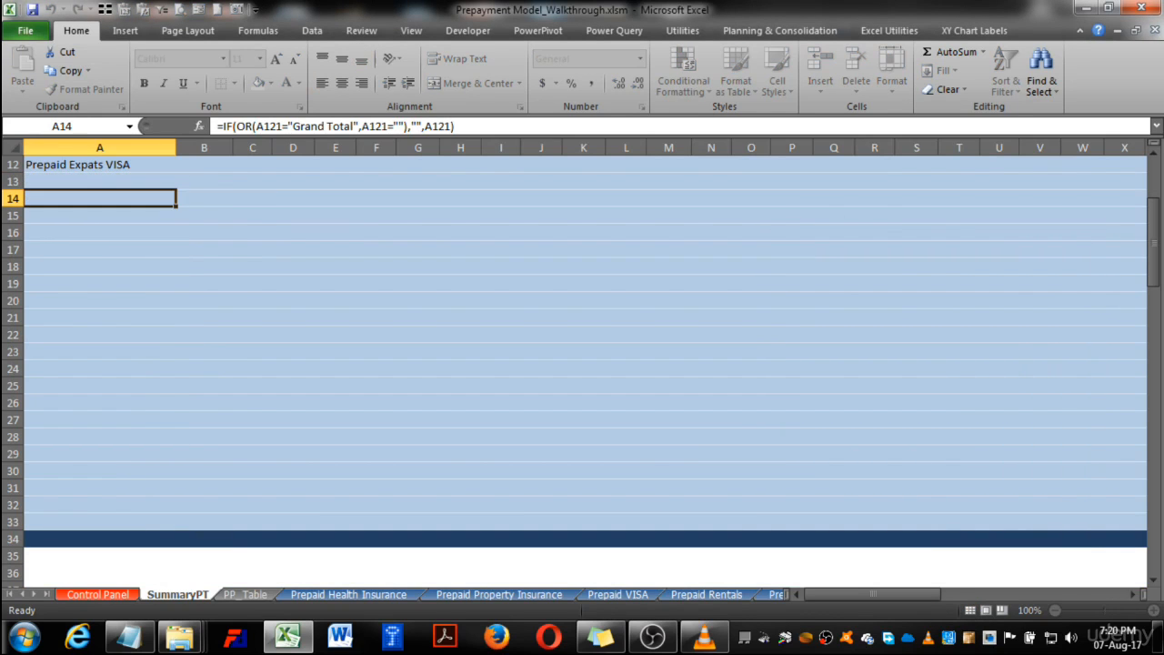
pyautogui.press('Down')
pyautogui.press('Down')
pyautogui.press('Down')
pyautogui.press('Down')
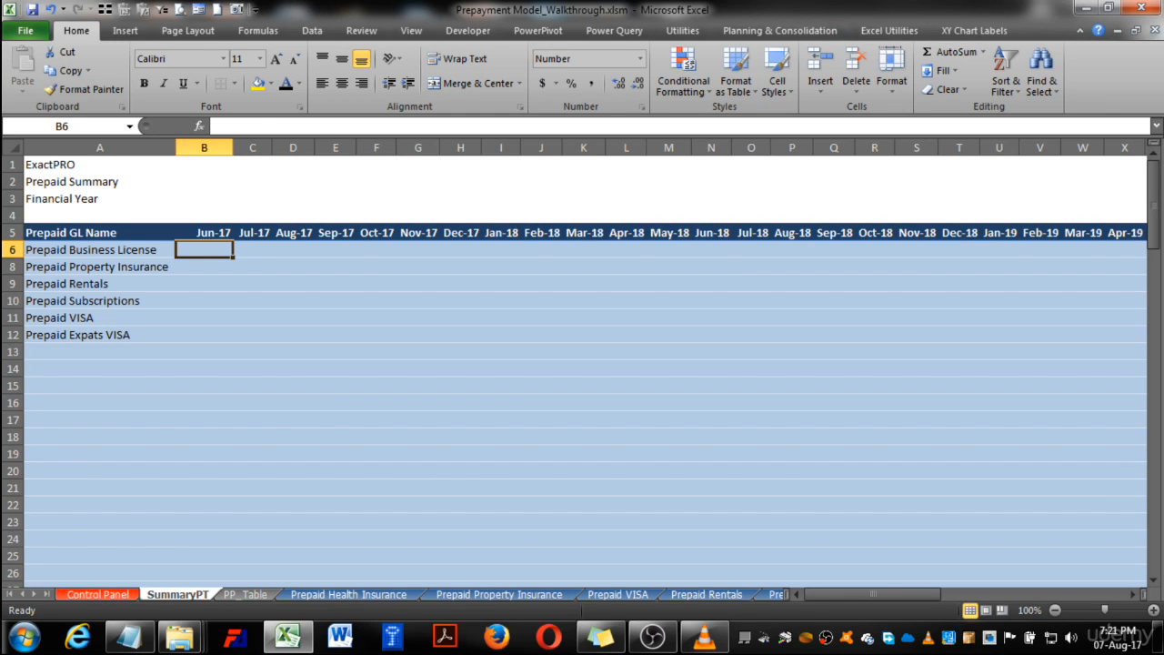
# - Link B6 to the pivot table's Jun-17 amount for Prepaid Business License in B113, using the generated GETPIVOTDATA formula
pyautogui.write('=')
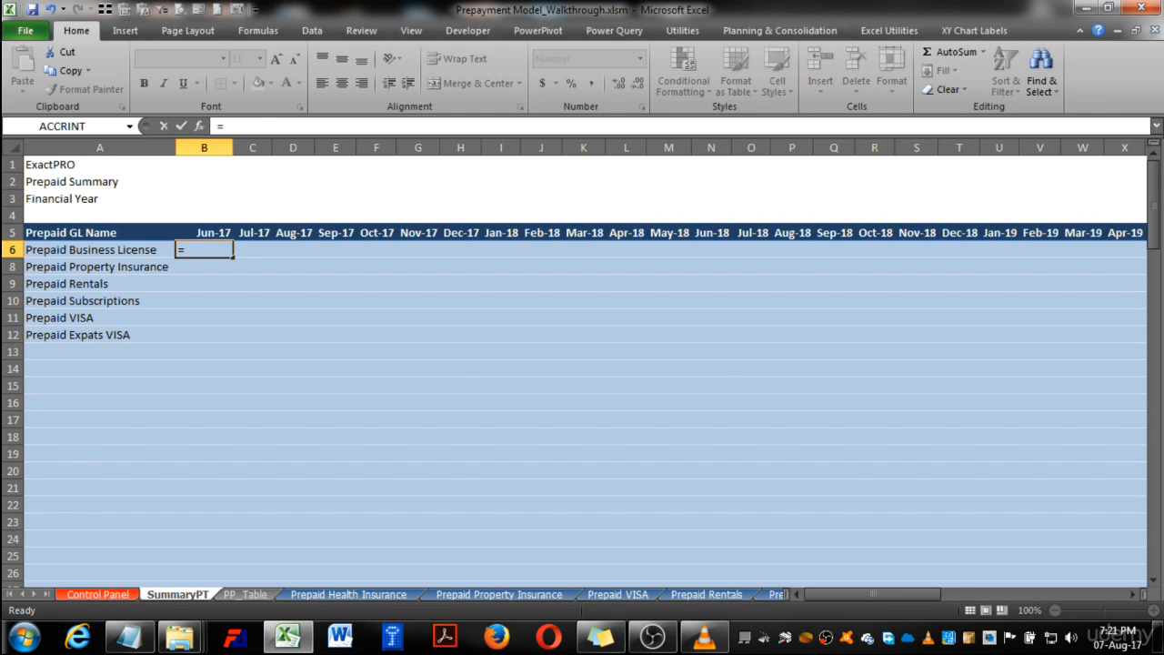
pyautogui.scroll(-12, 582, 364)
pyautogui.scroll(-20, 582, 364)
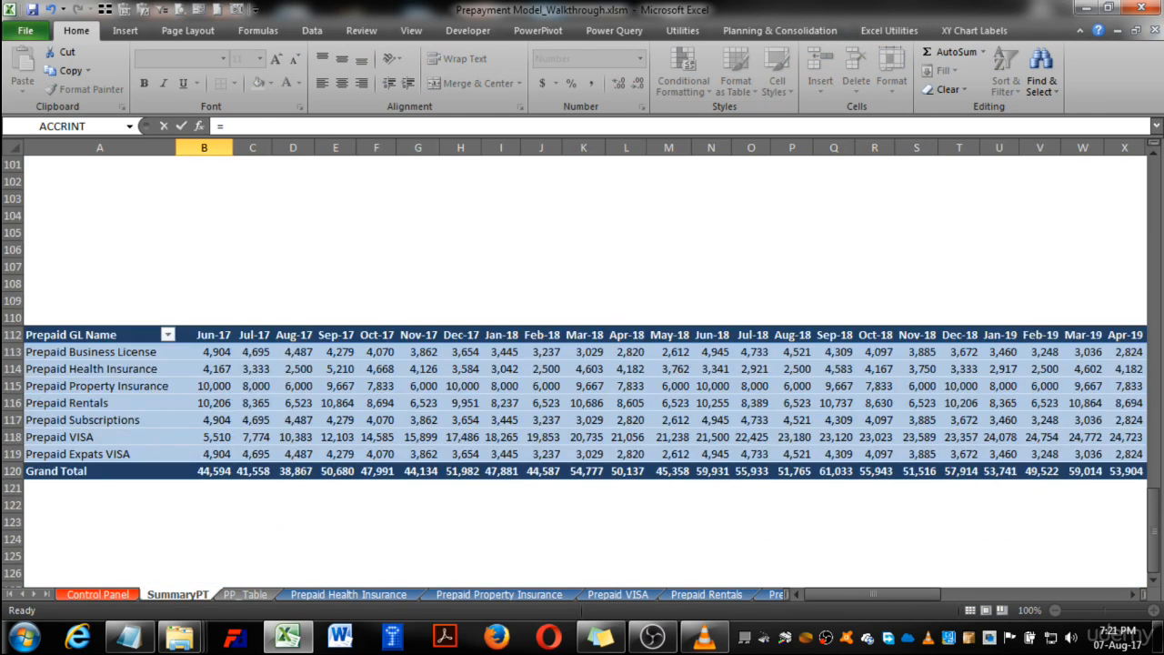
pyautogui.click(214, 351)
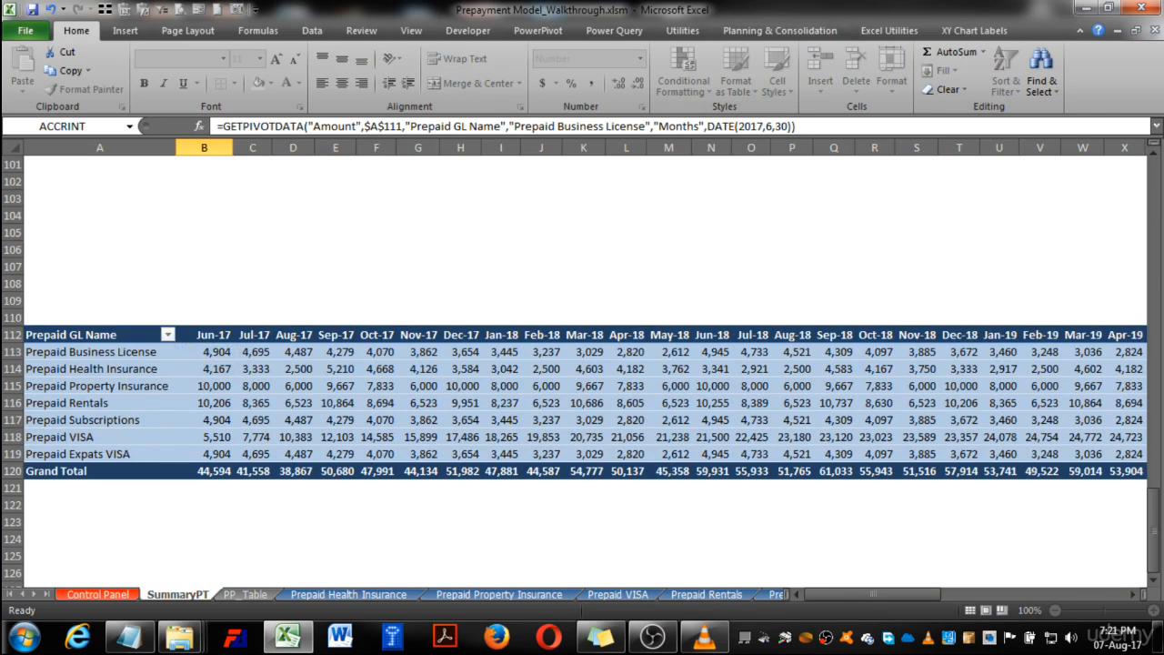
pyautogui.press('Return')
pyautogui.scroll(1, 582, 364)
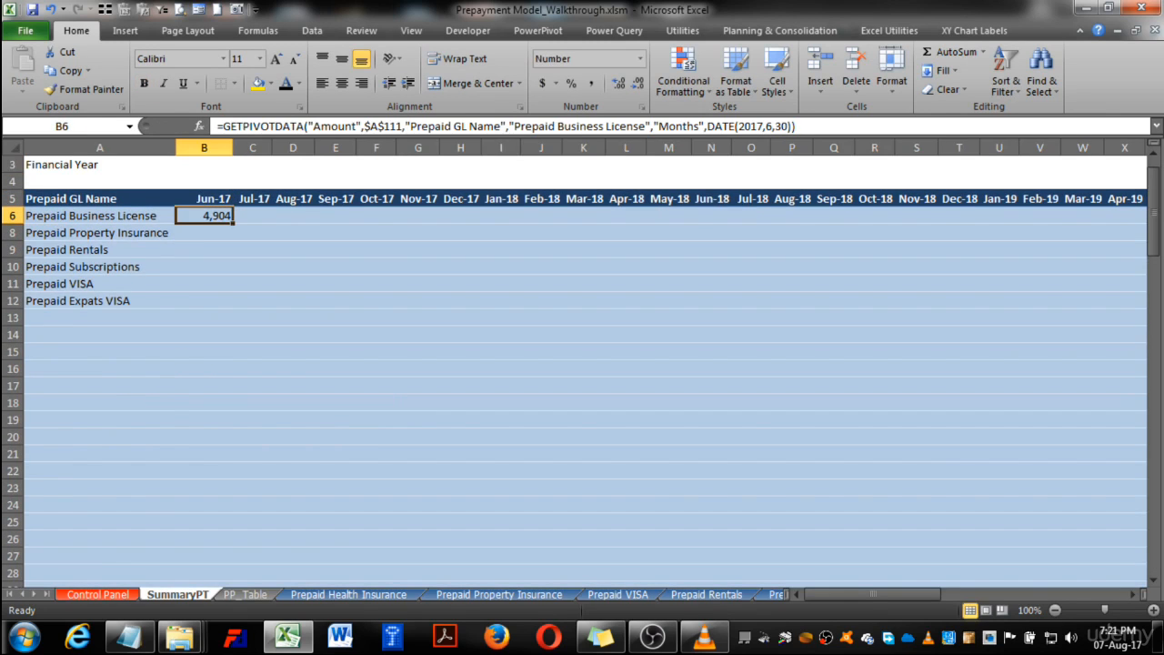
# - Review the GETPIVOTDATA arguments in B6 and replace the fixed item "Prepaid Business License" with the column-locked reference $A6
pyautogui.press('F2')
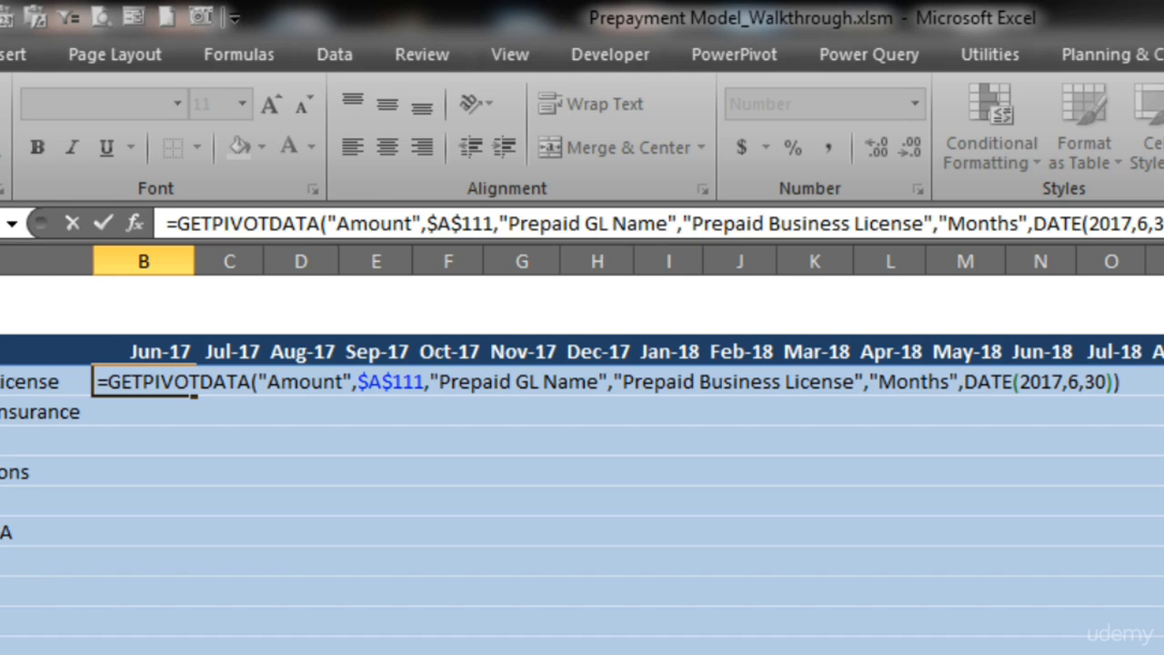
pyautogui.click(311, 382)
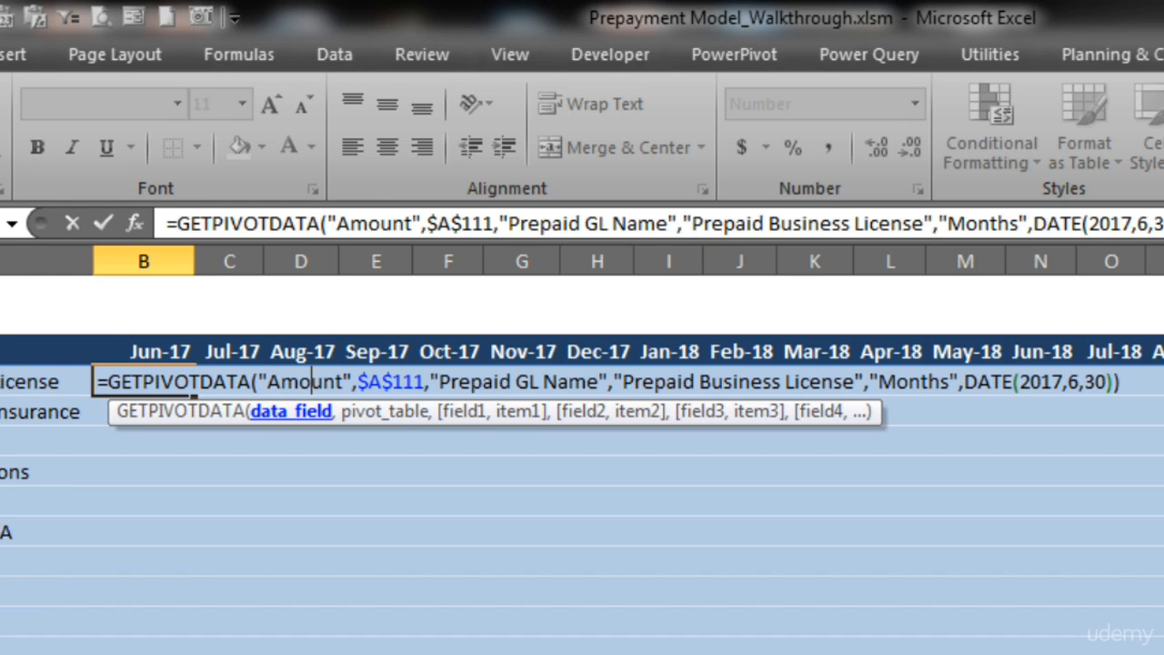
pyautogui.click(291, 411)
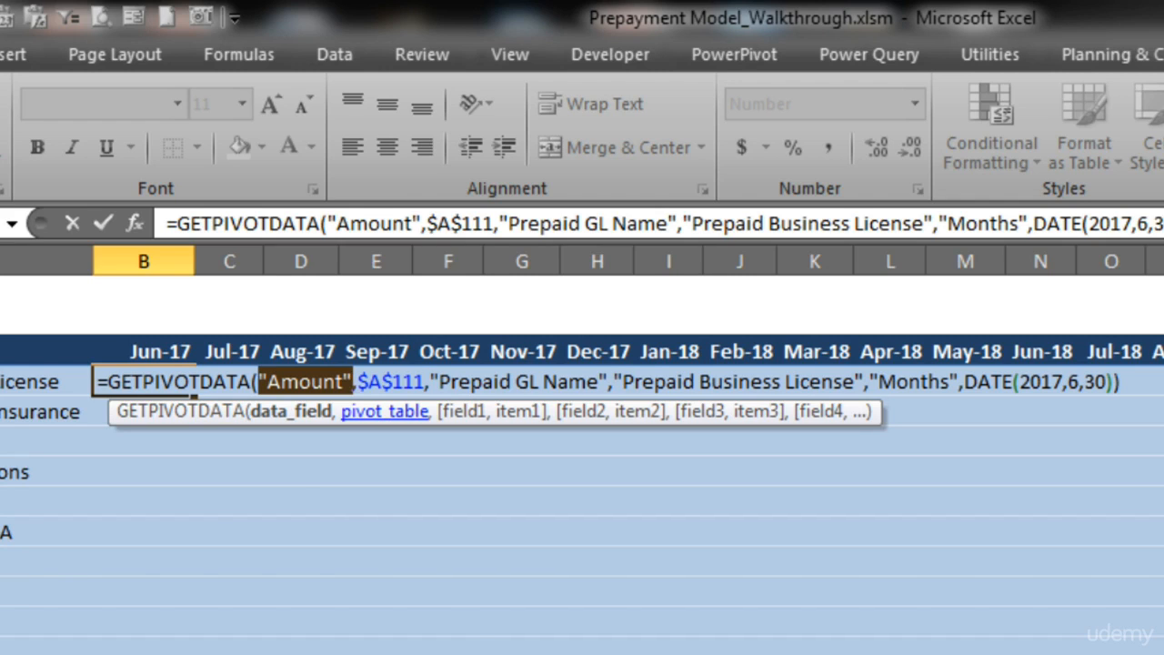
pyautogui.click(384, 411)
pyautogui.click(459, 411)
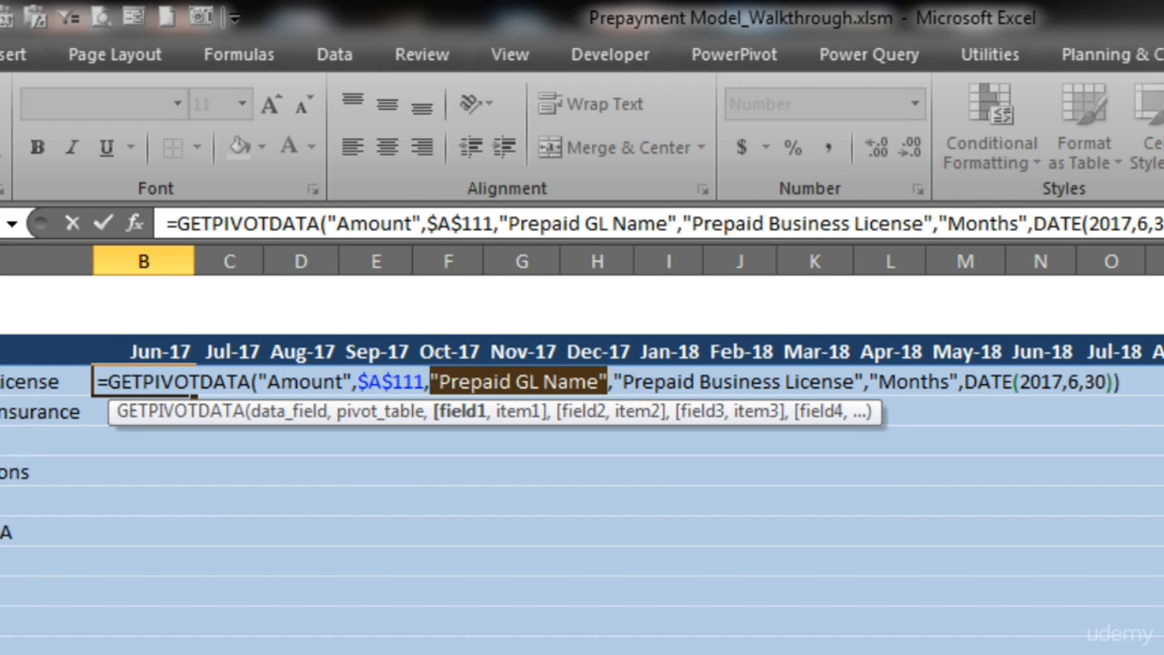
pyautogui.click(578, 411)
pyautogui.click(517, 411)
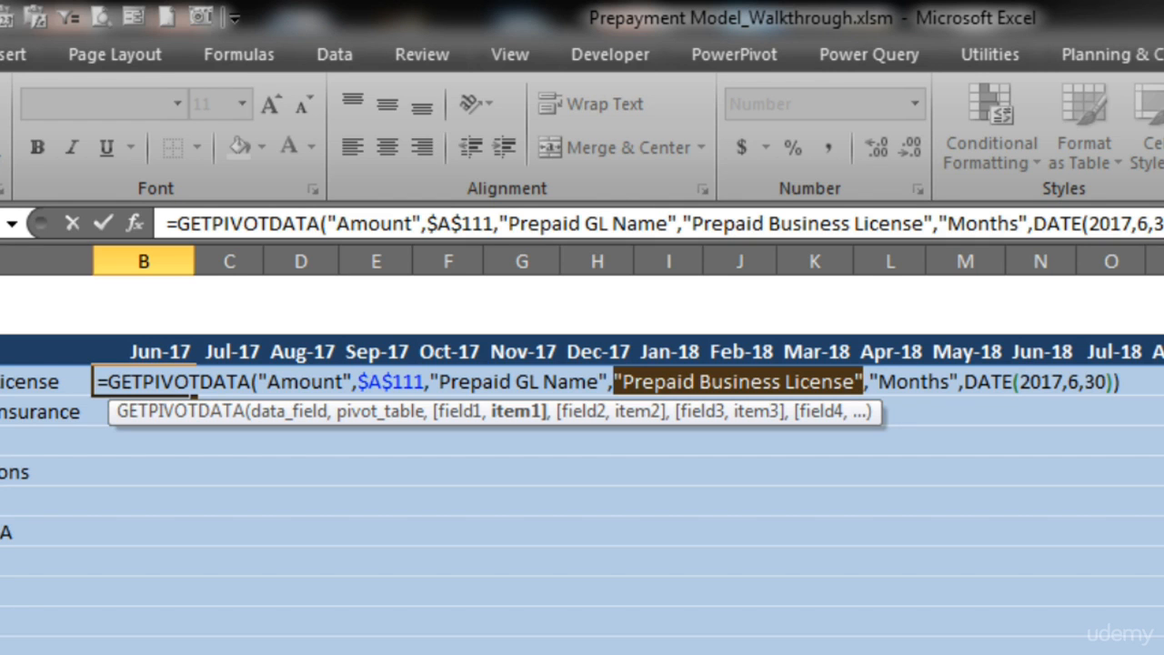
pyautogui.press('Delete')
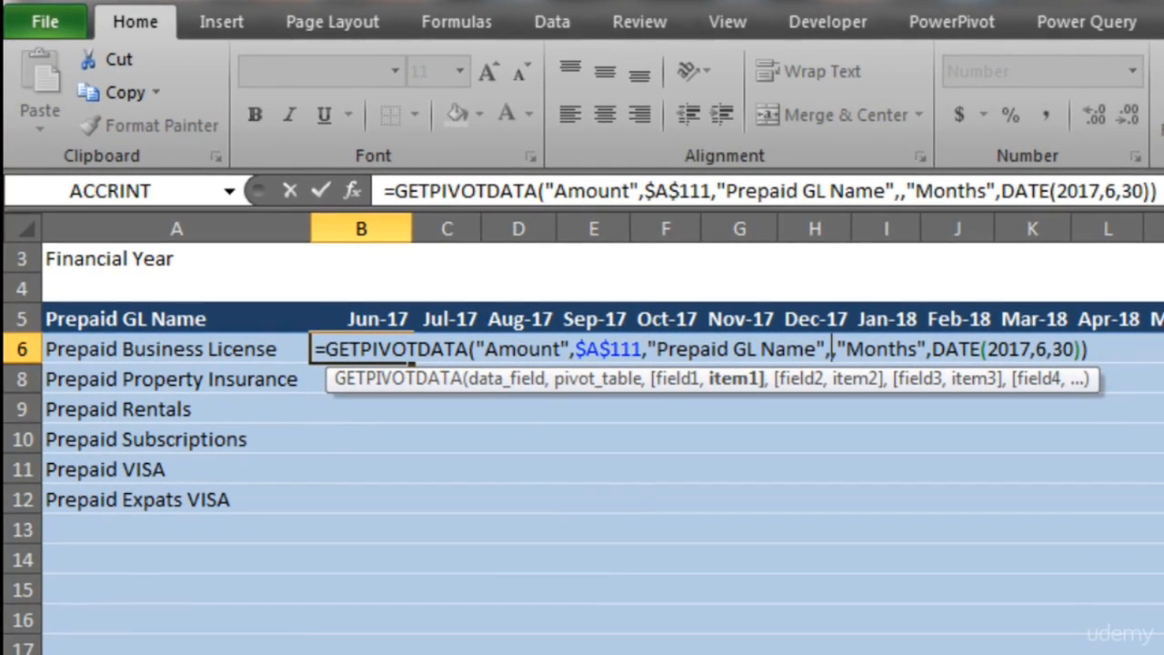
pyautogui.click(41, 382)
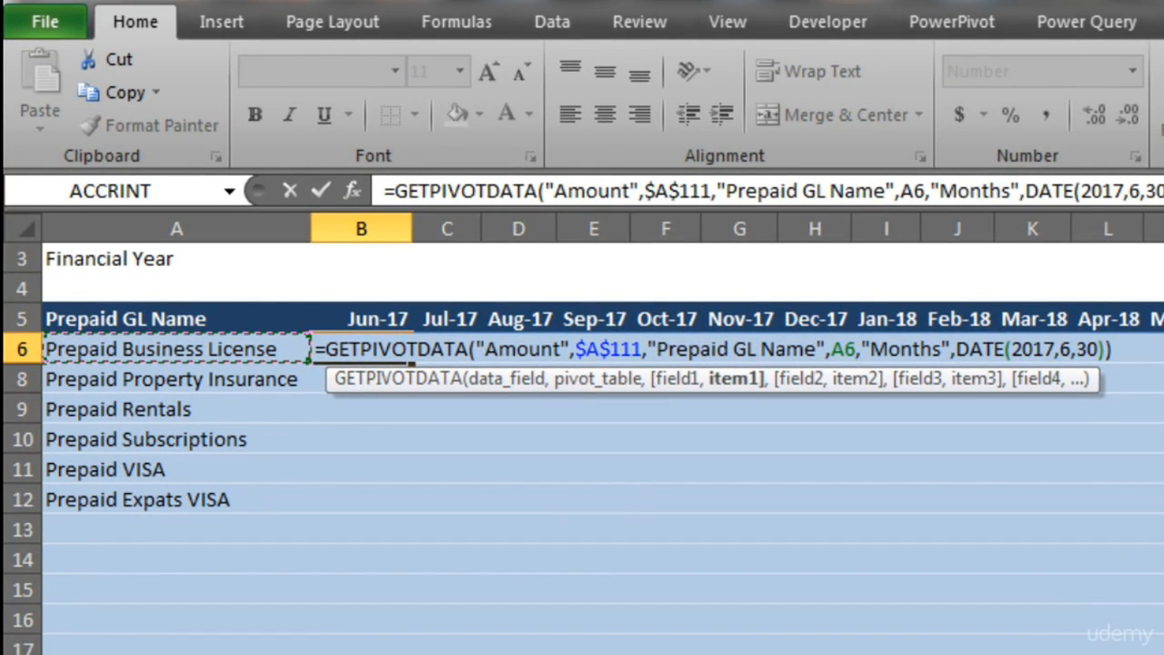
pyautogui.press('F4')
pyautogui.press('F4')
pyautogui.press('F4')
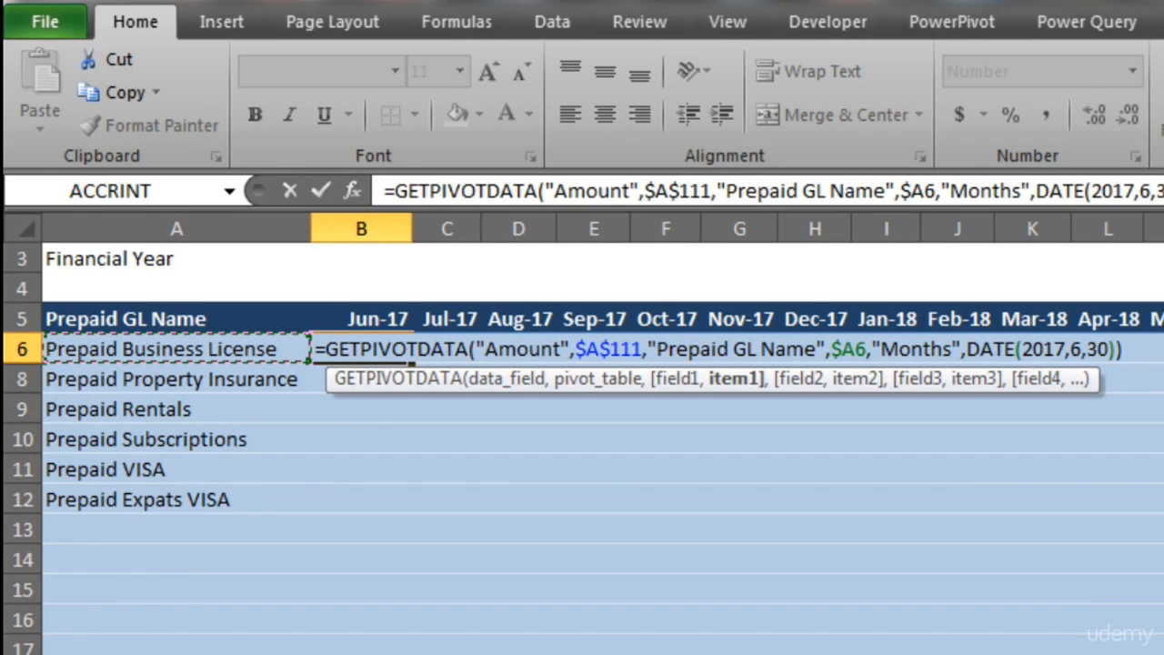
# - Replace DATE(2017,6,30) in the B6 formula with the row-locked month header reference B$5
pyautogui.click(912, 349)
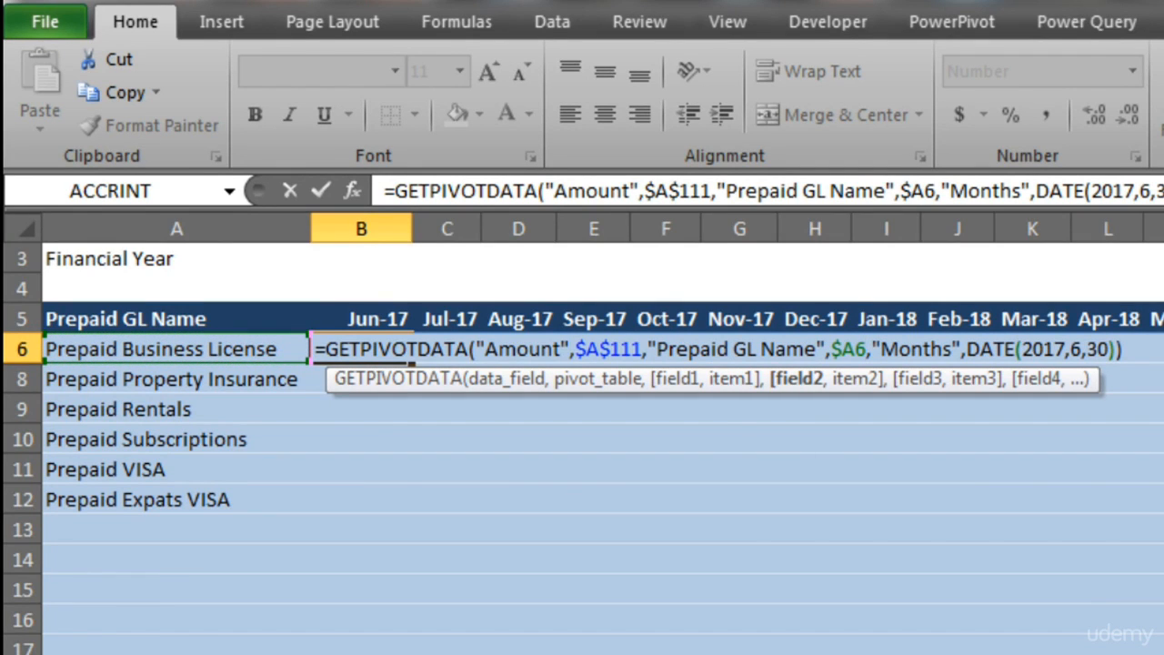
pyautogui.click(995, 348)
pyautogui.click(853, 379)
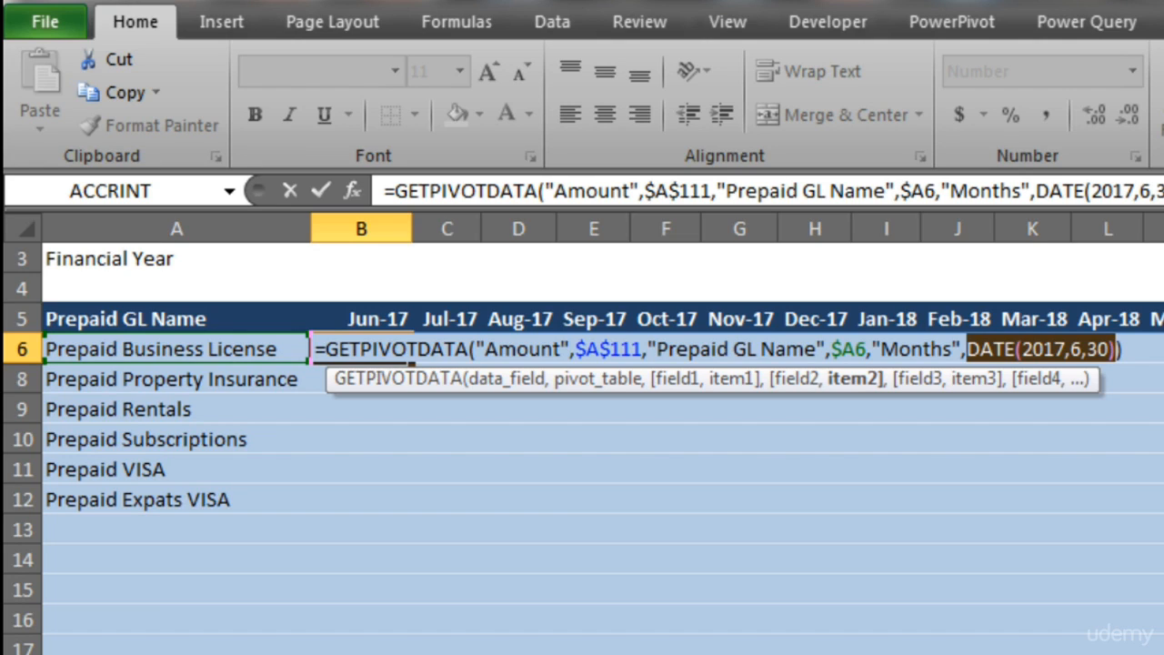
pyautogui.press('Delete')
pyautogui.click(361, 318)
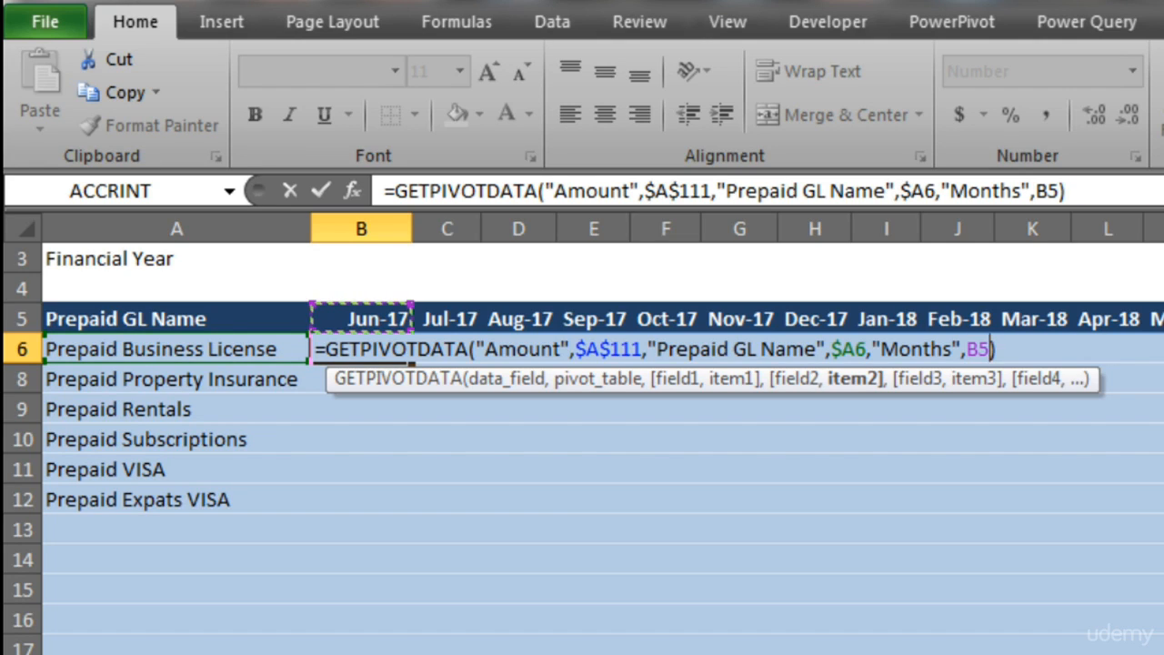
pyautogui.press('F4')
pyautogui.press('F4')
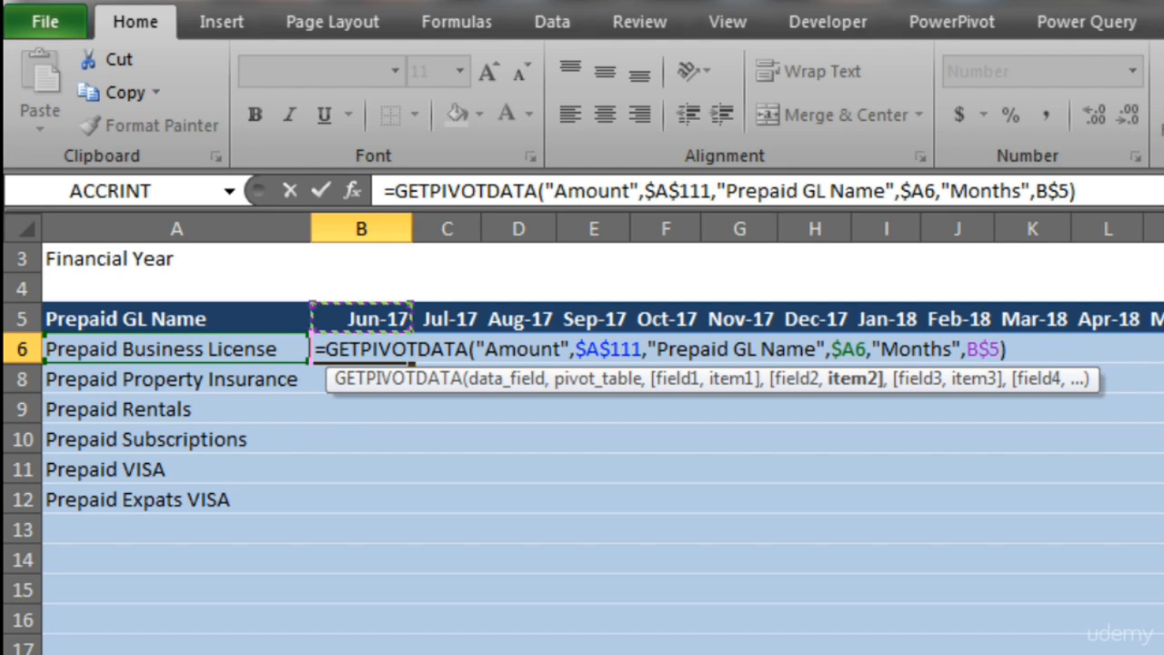
pyautogui.press('Return')
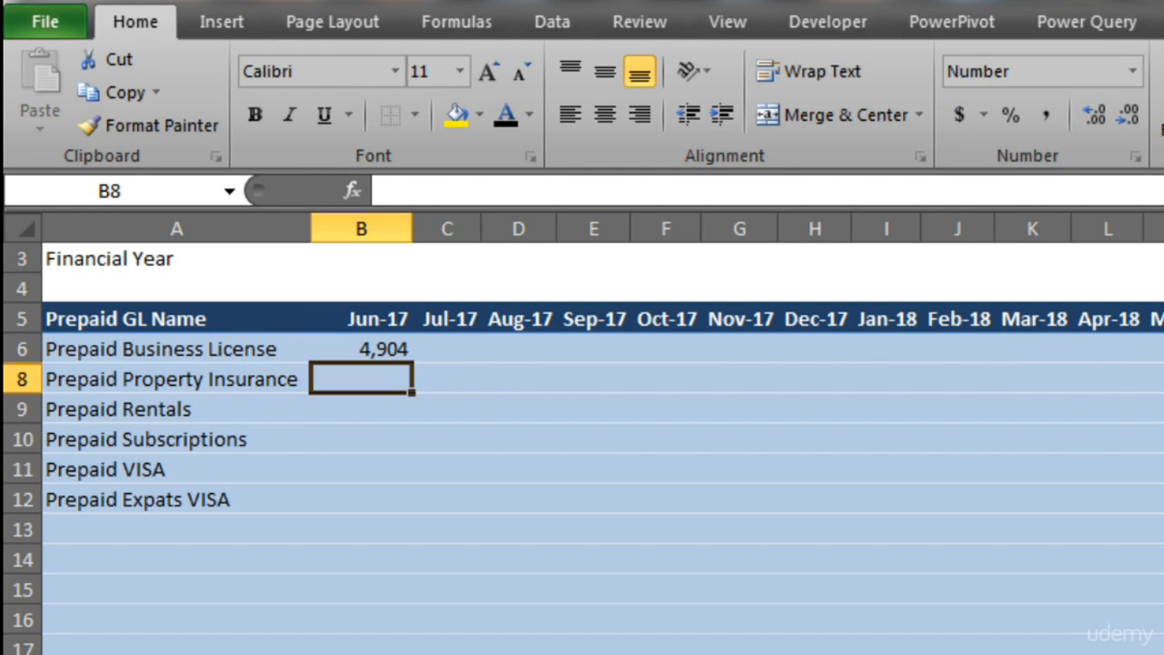
# - Copy the B6 GETPIVOTDATA formula into B8 to B12 for the remaining named prepaid accounts
pyautogui.press('Up')
pyautogui.hotkey('ctrl', 'c')
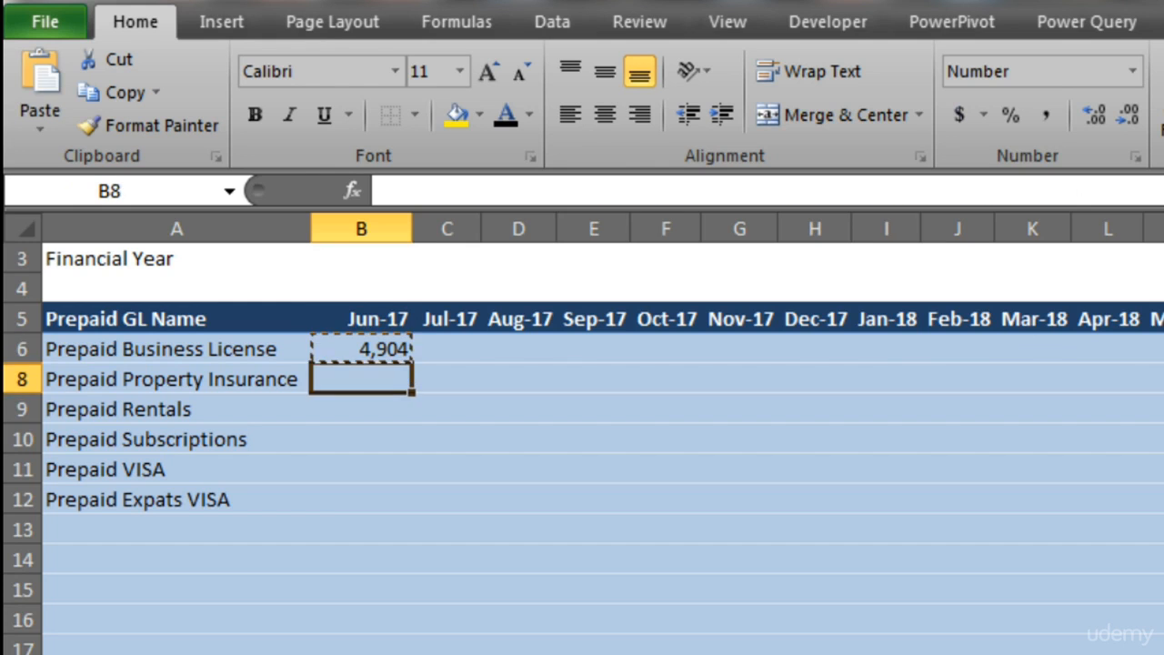
pyautogui.moveTo(361, 379); pyautogui.dragTo(361, 499)
pyautogui.press('Return')
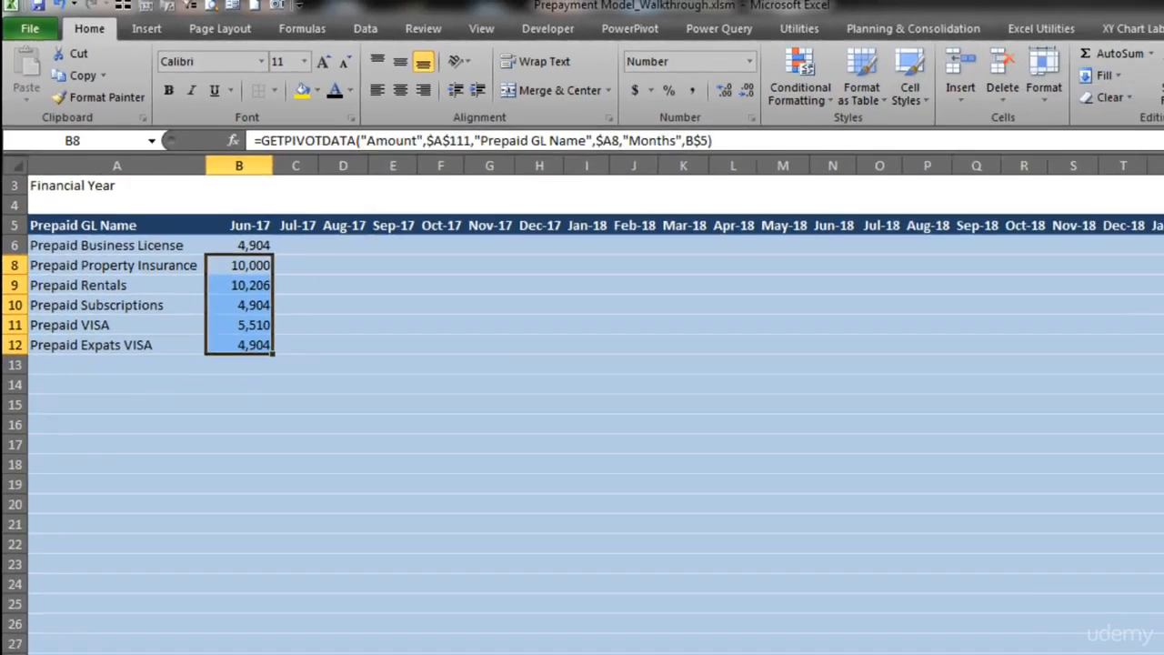
# - Copy the Jun-17 formulas in B6:B12 and paste them across the Jul-17 to May-22 columns, C6:BI12
pyautogui.press('Up')
pyautogui.hotkey('shift', 'Down')
pyautogui.hotkey('shift', 'Down')
pyautogui.hotkey('shift', 'Down')
pyautogui.hotkey('shift', 'Down')
pyautogui.hotkey('shift', 'Down')
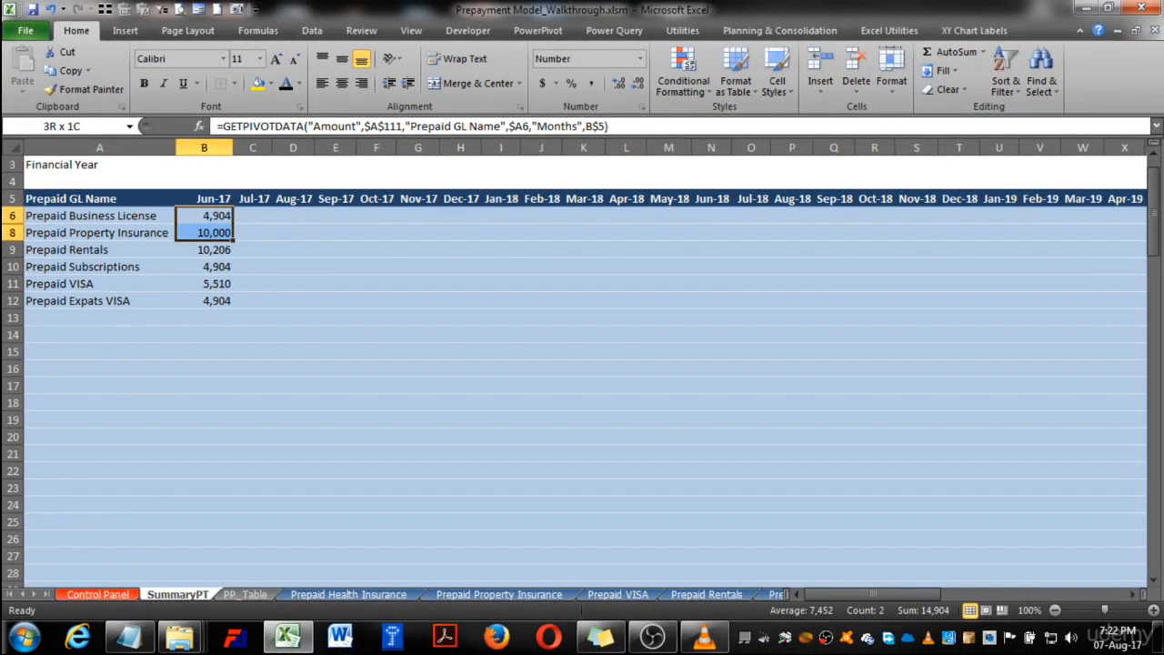
pyautogui.hotkey('ctrl', 'c')
pyautogui.press('Right')
pyautogui.hotkey('shift', 'Down')
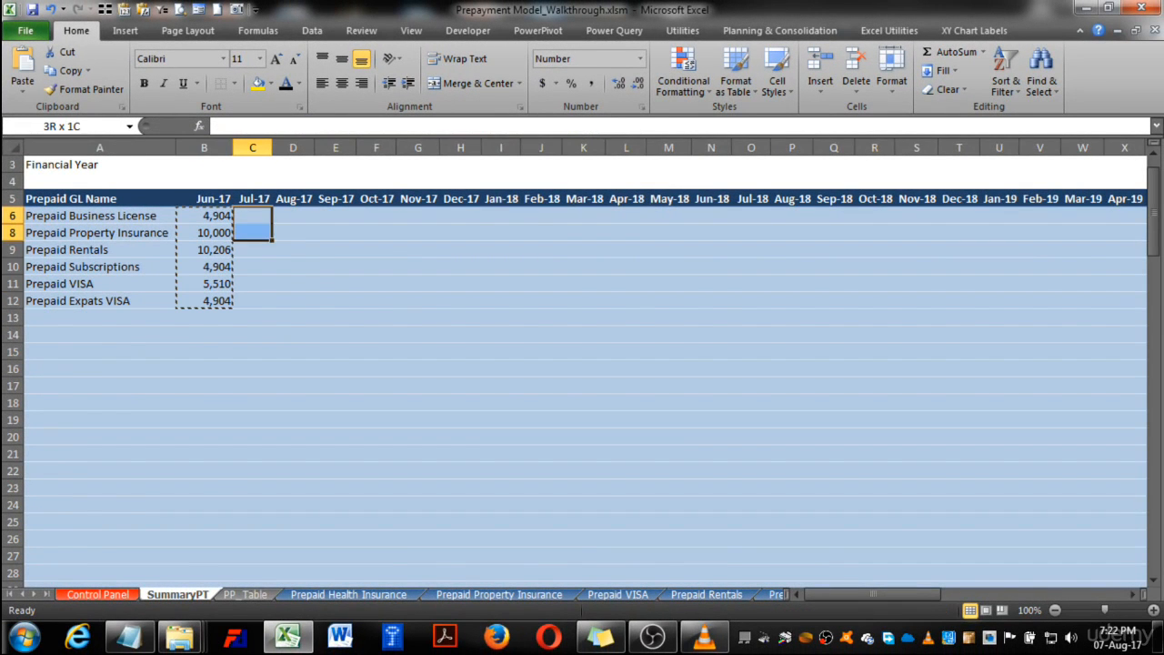
pyautogui.hotkey('shift', 'Down')
pyautogui.hotkey('shift', 'Down')
pyautogui.hotkey('shift', 'Down')
pyautogui.hotkey('shift', 'Down')
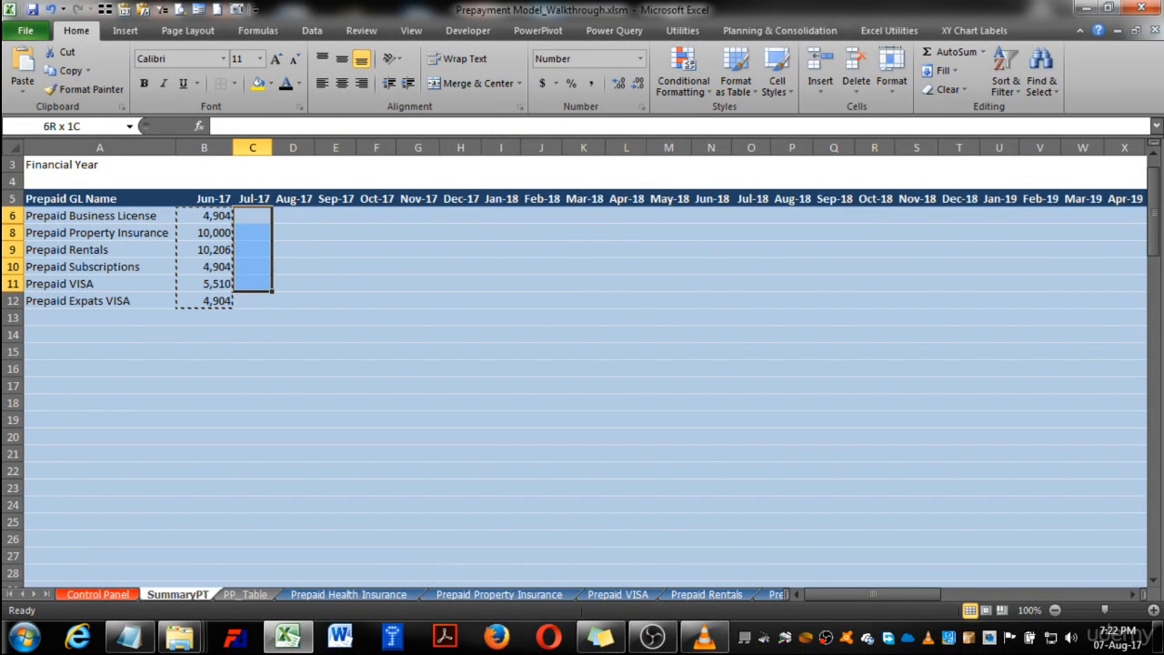
pyautogui.hotkey('shift', 'Right')
pyautogui.hotkey('shift', 'Right')
pyautogui.hotkey('shift', 'Right')
pyautogui.hotkey('shift', 'Right')
pyautogui.hotkey('shift', 'Right')
pyautogui.hotkey('shift', 'Right')
pyautogui.hotkey('shift', 'Right')
pyautogui.hotkey('shift', 'Right')
pyautogui.hotkey('shift', 'Right')
pyautogui.hotkey('shift', 'Right')
pyautogui.hotkey('shift', 'Right')
pyautogui.hotkey('shift', 'Right')
pyautogui.hotkey('shift', 'Right')
pyautogui.hotkey('shift', 'Right')
pyautogui.hotkey('shift', 'Right')
pyautogui.hotkey('shift', 'Right')
pyautogui.hotkey('shift', 'Right')
pyautogui.hotkey('shift', 'Right')
pyautogui.hotkey('shift', 'Right')
pyautogui.hotkey('shift', 'Right')
pyautogui.hotkey('shift', 'Right')
pyautogui.hotkey('shift', 'Right')
pyautogui.hotkey('shift', 'Right')
pyautogui.hotkey('shift', 'Right')
pyautogui.hotkey('shift', 'Right')
pyautogui.hotkey('shift', 'Right')
pyautogui.hotkey('shift', 'Right')
pyautogui.hotkey('shift', 'Right')
pyautogui.hotkey('shift', 'Right')
pyautogui.hotkey('shift', 'Right')
pyautogui.hotkey('shift', 'Right')
pyautogui.hotkey('shift', 'Right')
pyautogui.hotkey('shift', 'Right')
pyautogui.hotkey('shift', 'Right')
pyautogui.hotkey('shift', 'Right')
pyautogui.hotkey('shift', 'Right')
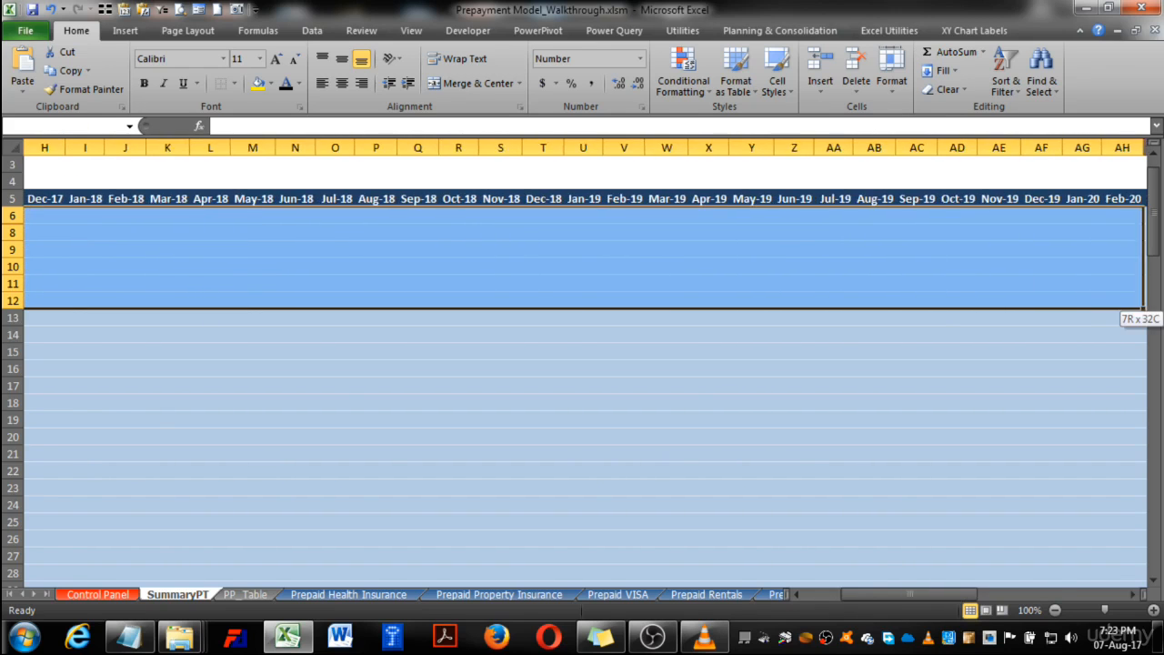
pyautogui.hotkey('shift', 'Right')
pyautogui.hotkey('shift', 'Right')
pyautogui.hotkey('shift', 'Right')
pyautogui.hotkey('shift', 'Right')
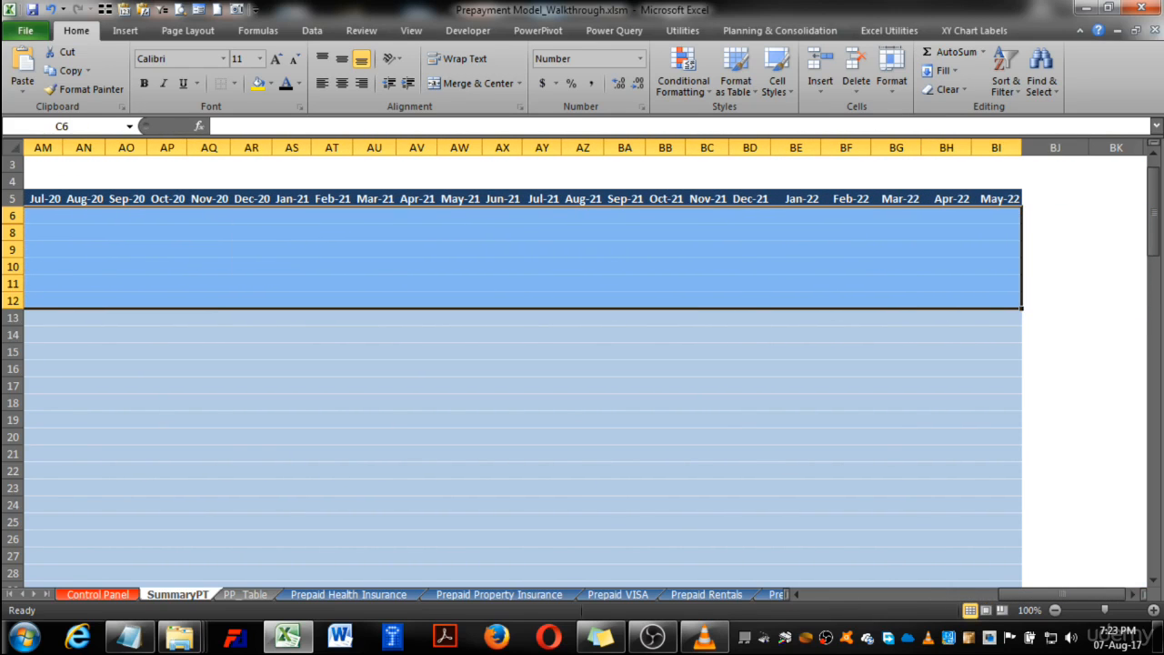
pyautogui.press('Left')
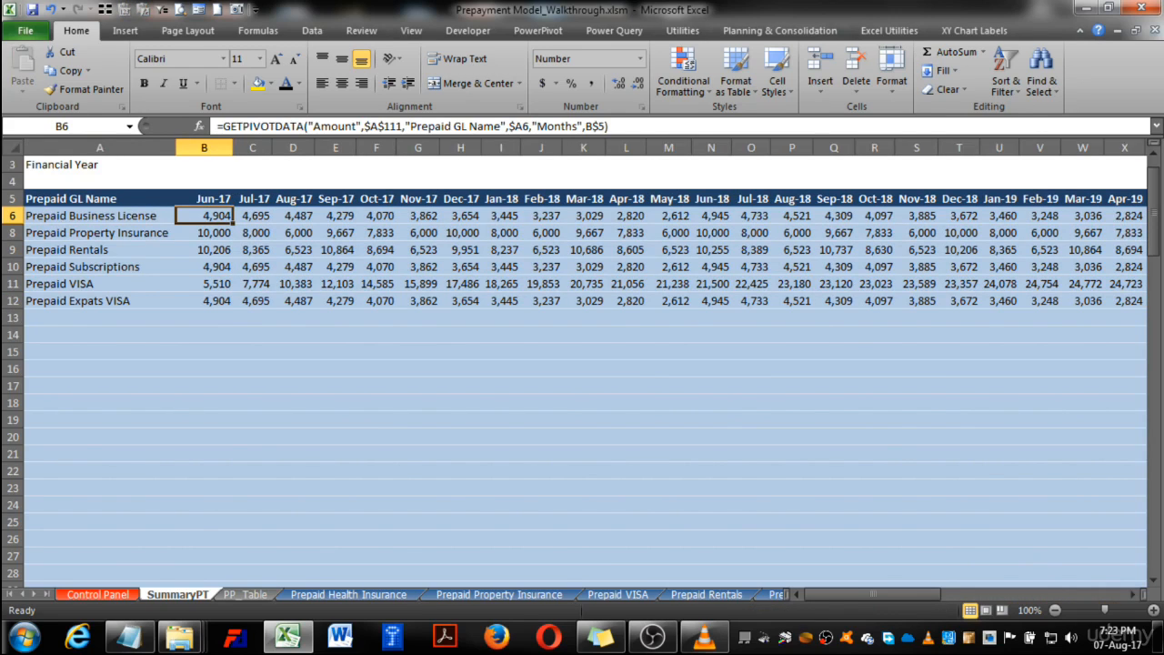
# - Check the filled GETPIVOTDATA formulas down column B and the blank GL name rows from row 13
pyautogui.press('Down')
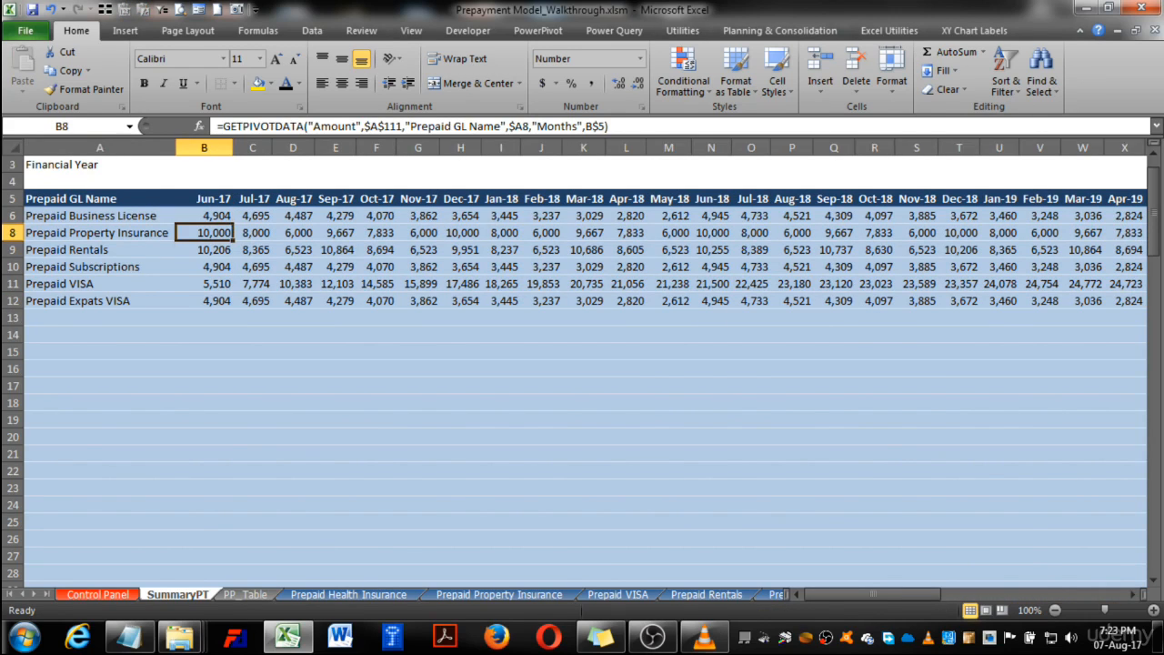
pyautogui.press('Down')
pyautogui.press('Down')
pyautogui.press('Down')
pyautogui.press('Down')
pyautogui.press('Left')
pyautogui.press('Down')
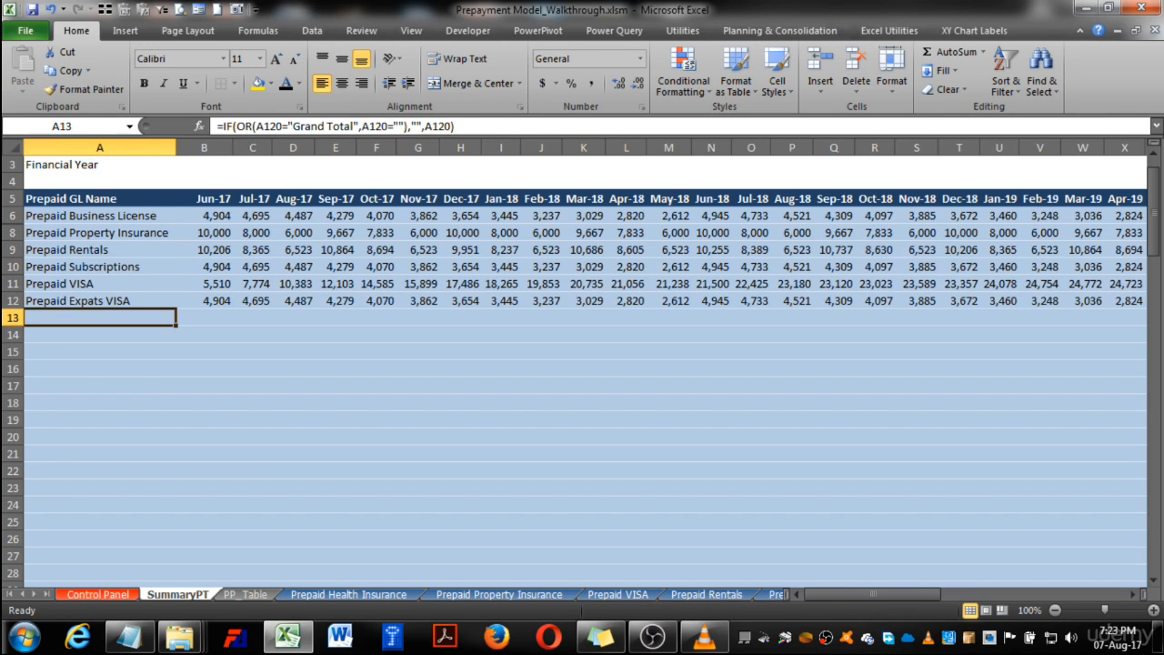
pyautogui.scroll(-13, 585, 368)
pyautogui.scroll(14, 585, 369)
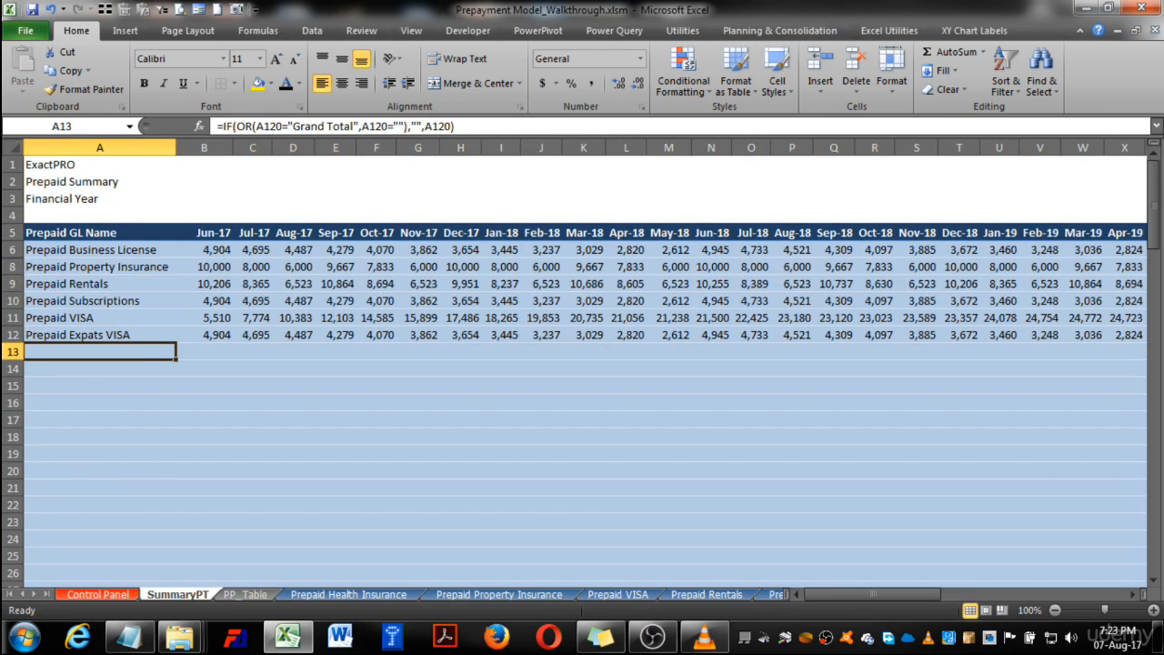
# - Copy the Prepaid Expats VISA amounts in B12:BI12 and paste them into the blank-name rows 13 to 33
pyautogui.click(204, 334)
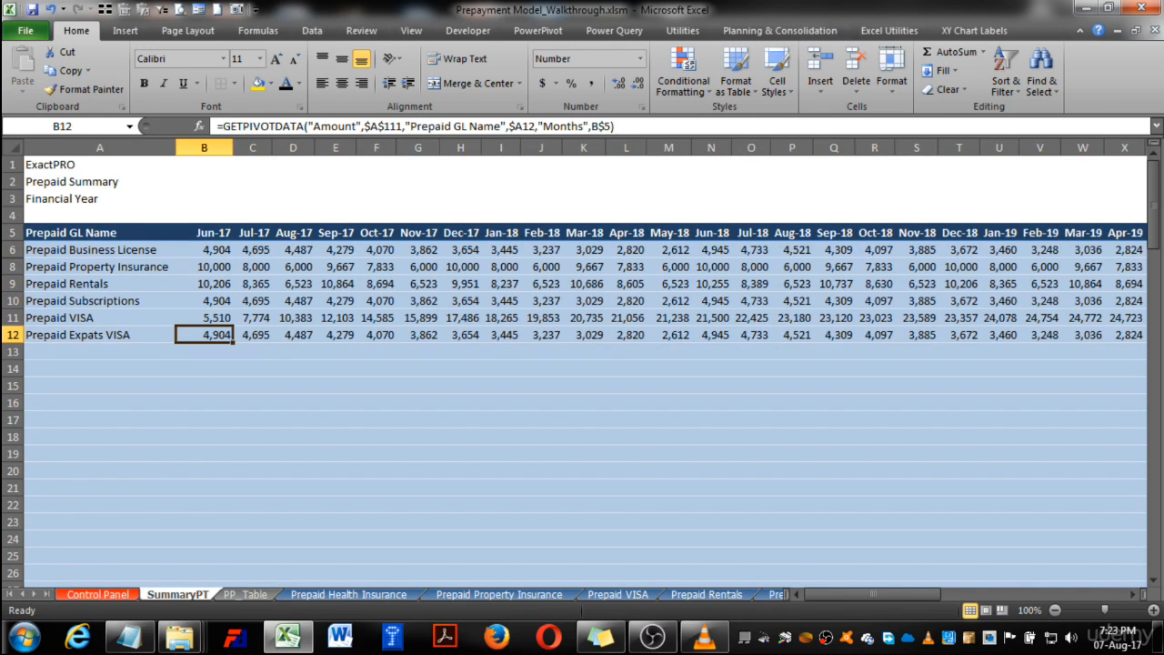
pyautogui.hotkey('ctrl', 'shift', 'Right')
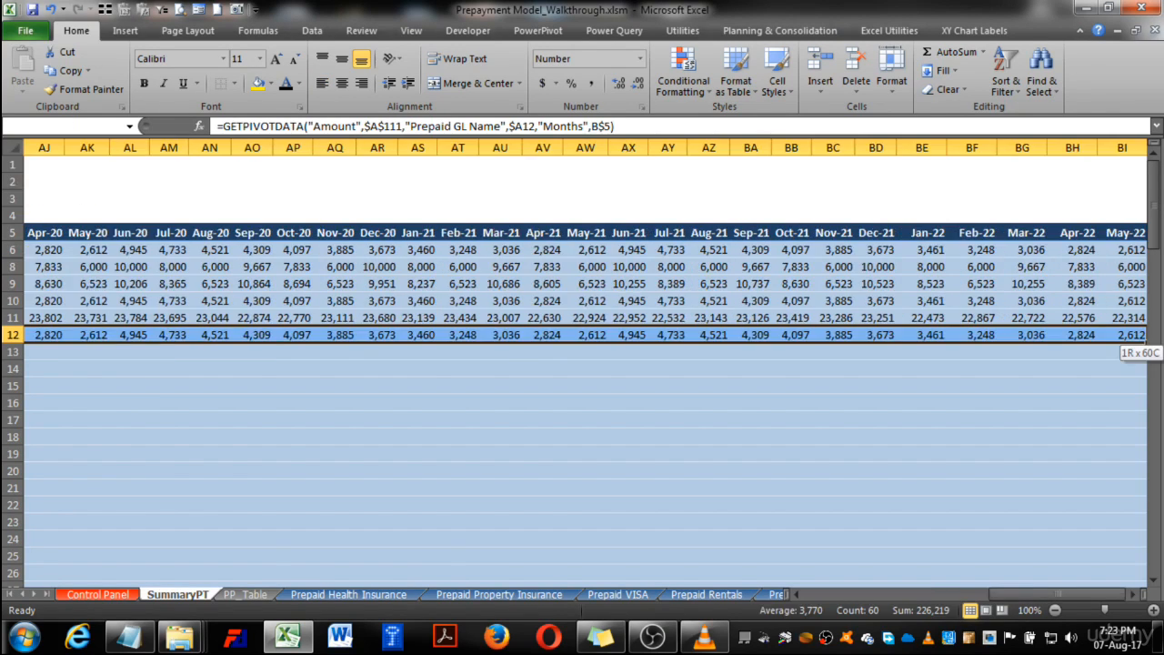
pyautogui.hotkey('ctrl', 'c')
pyautogui.press('Down')
pyautogui.press('Left')
pyautogui.press('Right')
pyautogui.hotkey('shift', 'Down')
pyautogui.hotkey('shift', 'Down')
pyautogui.hotkey('shift', 'Down')
pyautogui.hotkey('shift', 'Down')
pyautogui.hotkey('shift', 'Down')
pyautogui.hotkey('shift', 'Down')
pyautogui.hotkey('shift', 'Down')
pyautogui.hotkey('shift', 'Down')
pyautogui.hotkey('shift', 'Down')
pyautogui.hotkey('shift', 'Down')
pyautogui.hotkey('shift', 'Down')
pyautogui.hotkey('shift', 'Down')
pyautogui.hotkey('shift', 'Down')
pyautogui.hotkey('shift', 'Down')
pyautogui.hotkey('shift', 'Down')
pyautogui.hotkey('shift', 'Down')
pyautogui.hotkey('shift', 'Down')
pyautogui.hotkey('shift', 'Down')
pyautogui.hotkey('shift', 'Down')
pyautogui.hotkey('shift', 'Down')
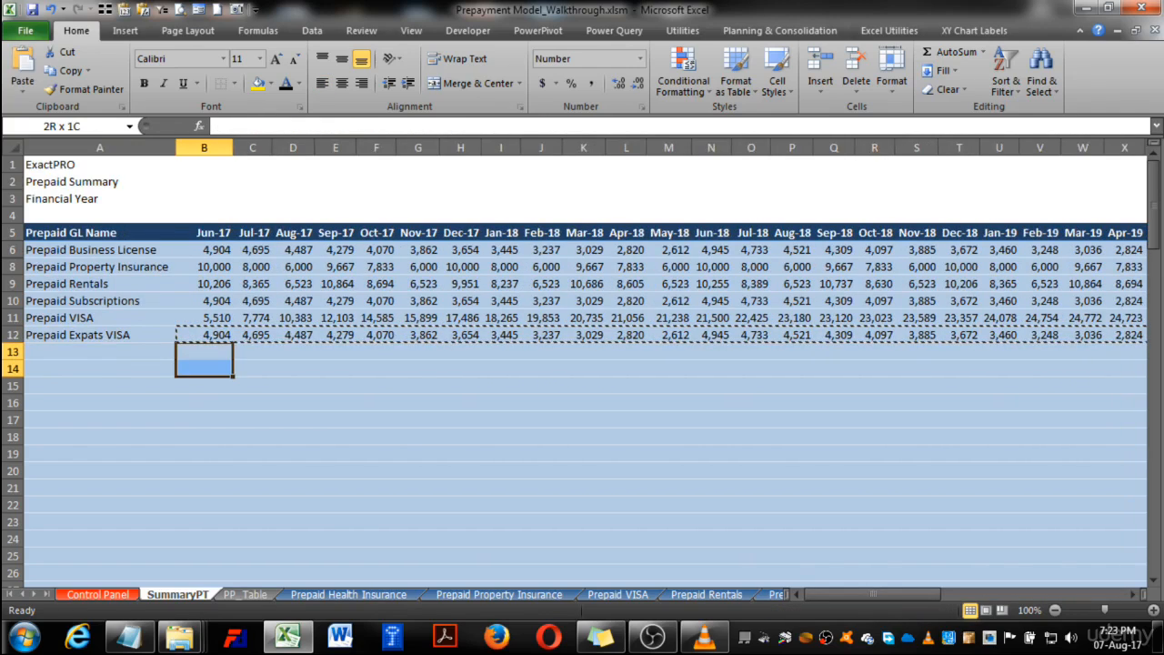
pyautogui.hotkey('shift', 'Up')
pyautogui.hotkey('shift', 'Up')
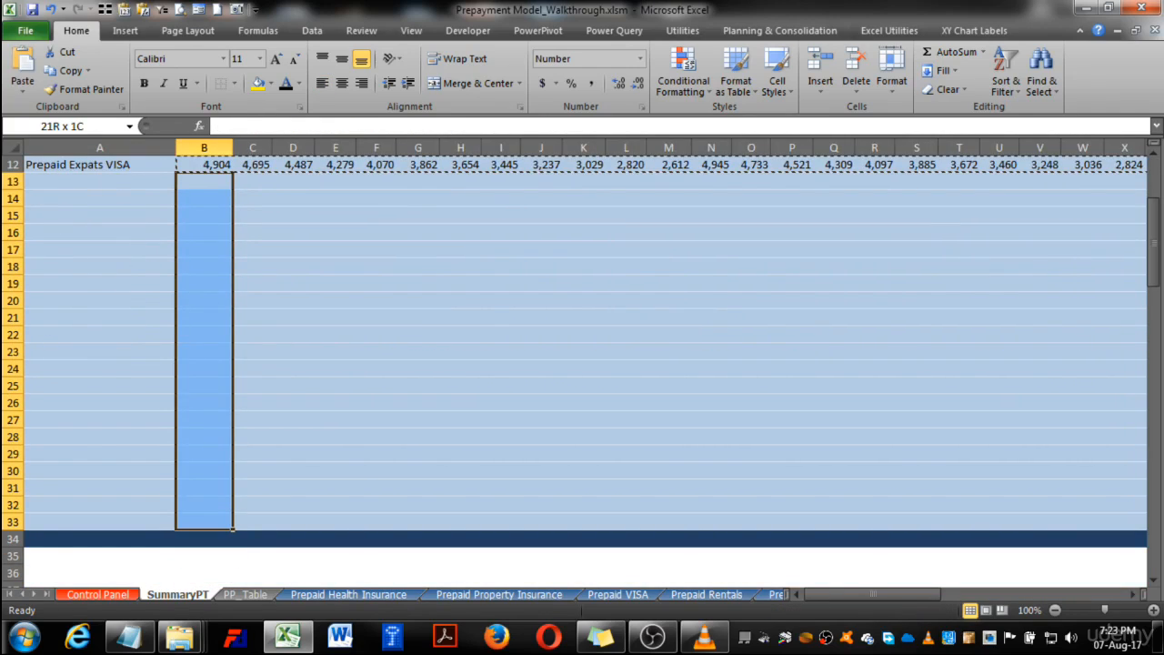
pyautogui.hotkey('ctrl', 'v')
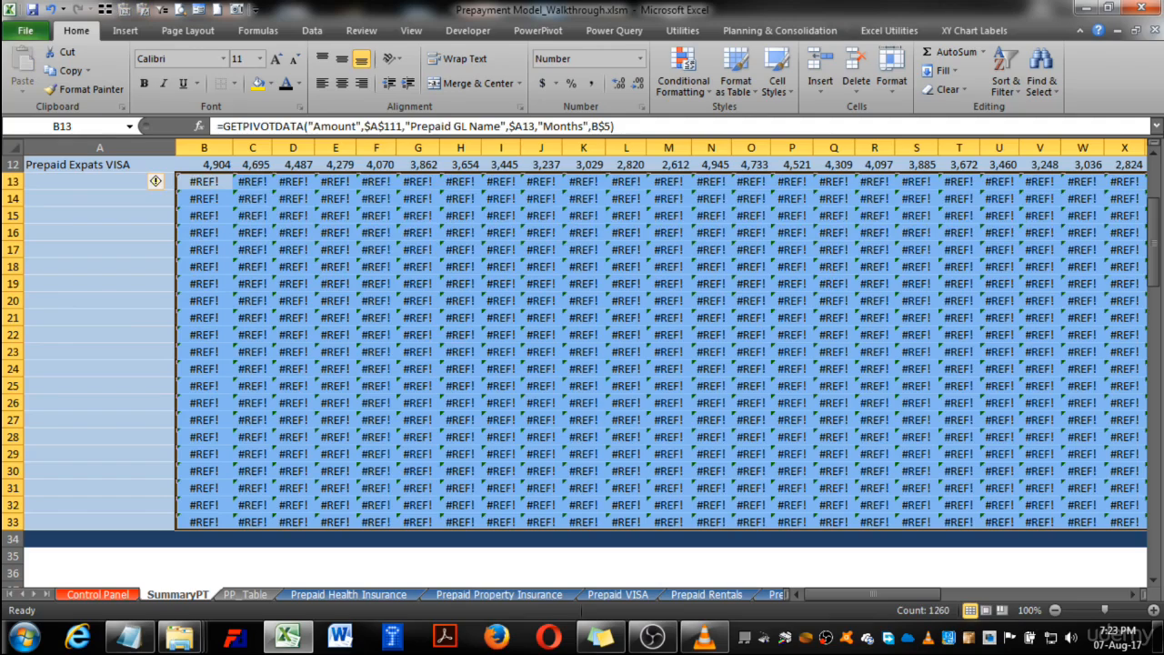
# - Examine the pasted GETPIVOTDATA formulas in column B from row 13 against their GL name cells in column A
pyautogui.hotkey('ctrl', 'BackSpace')
pyautogui.hotkey('shift', 'BackSpace')
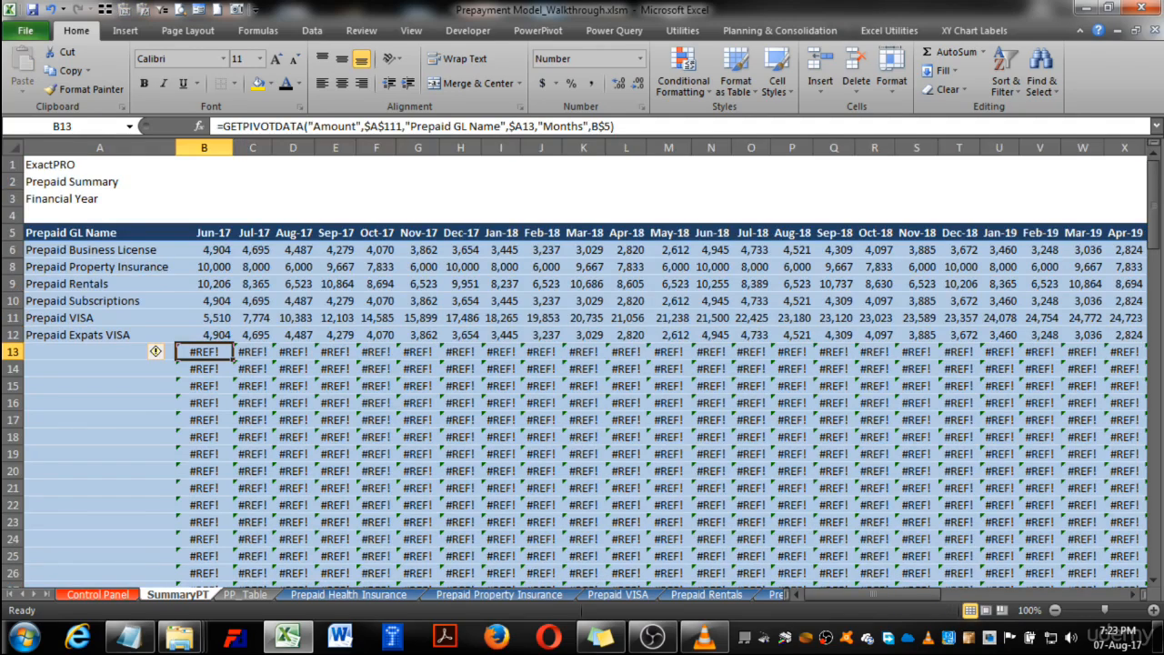
pyautogui.scroll(-3, 582, 368)
pyautogui.scroll(3, 582, 369)
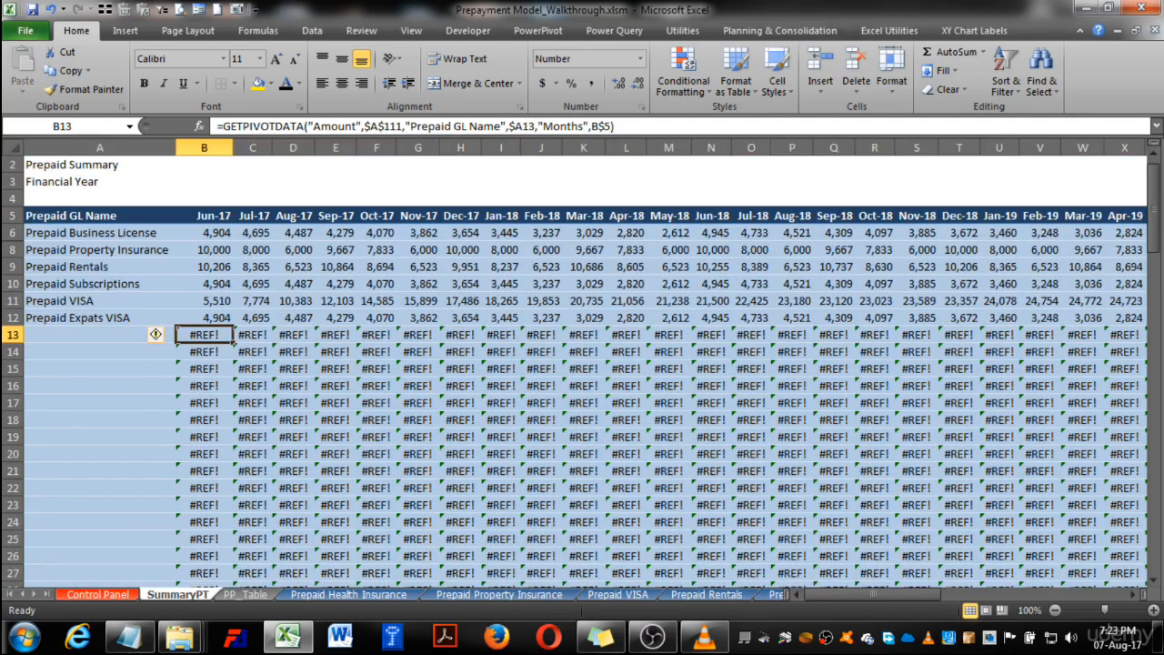
pyautogui.press('F2')
pyautogui.press('Escape')
pyautogui.press('Down')
pyautogui.press('Left')
pyautogui.press('F2')
pyautogui.press('Escape')
pyautogui.press('Down')
pyautogui.press('Right')
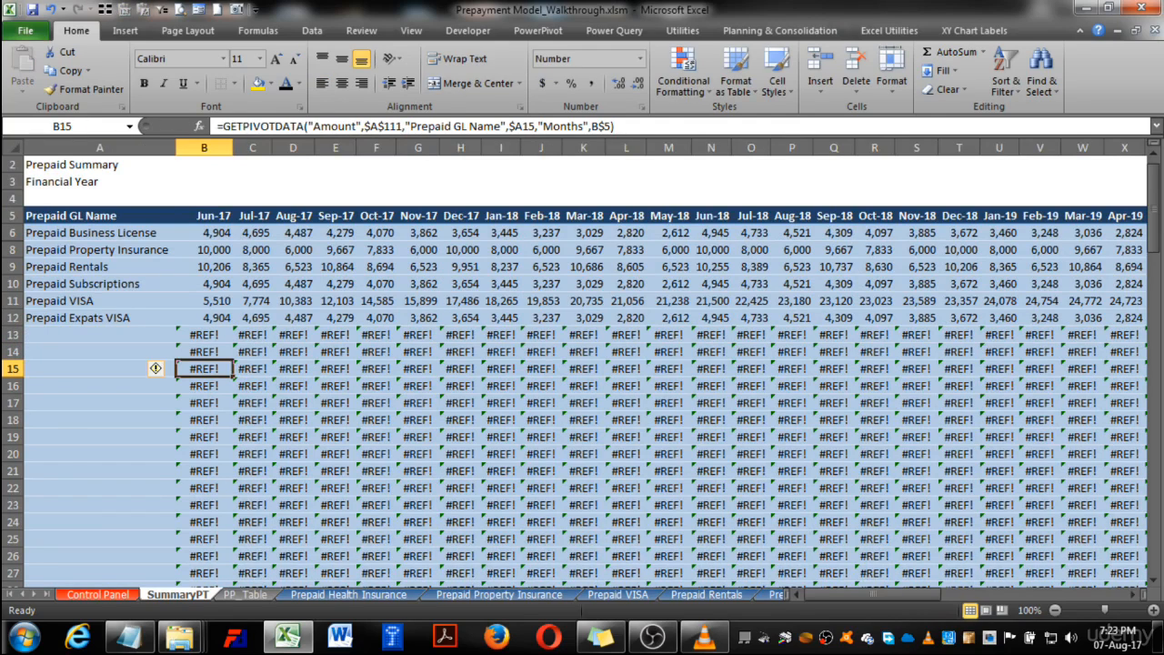
pyautogui.press('Up')
pyautogui.press('Up')
pyautogui.press('Left')
pyautogui.press('Right')
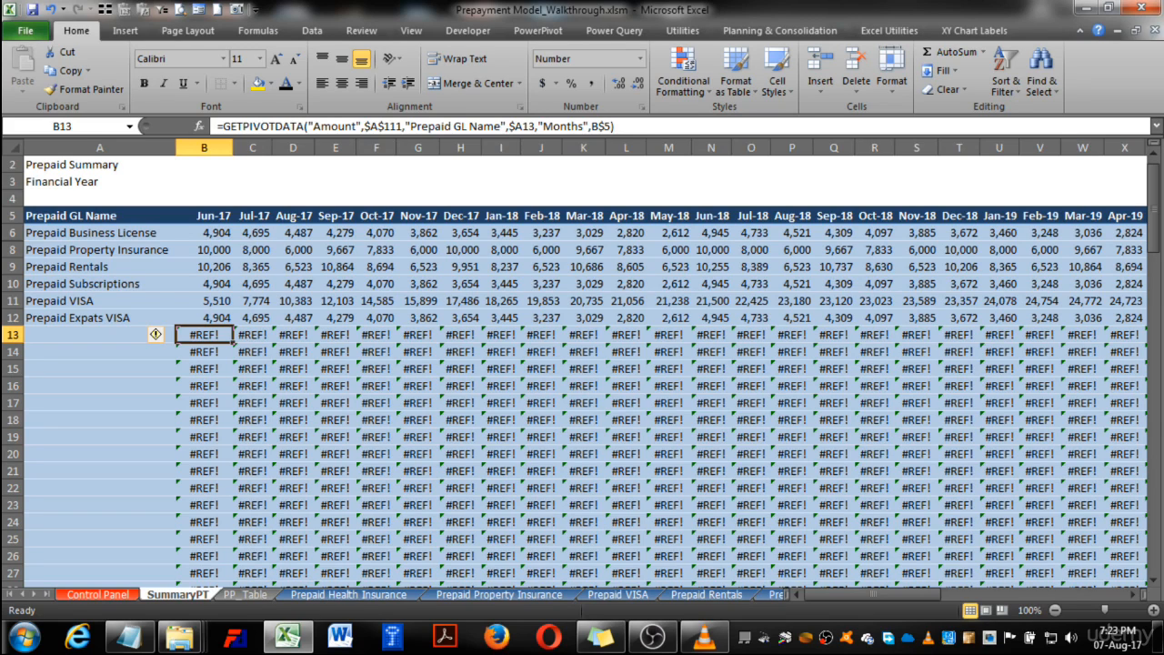
# - Wrap the GETPIVOTDATA formula in B13 in IFERROR with an empty string "" as the error value
pyautogui.press('F2')
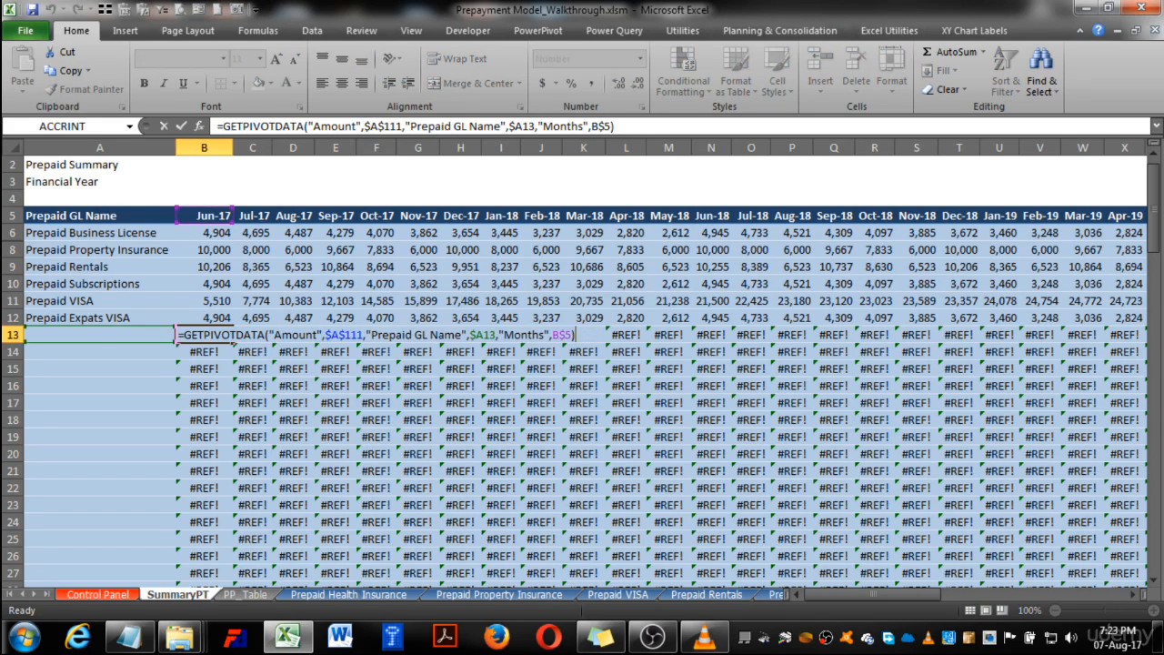
pyautogui.press('Escape')
pyautogui.press('F2')
pyautogui.write('IFERROR(')
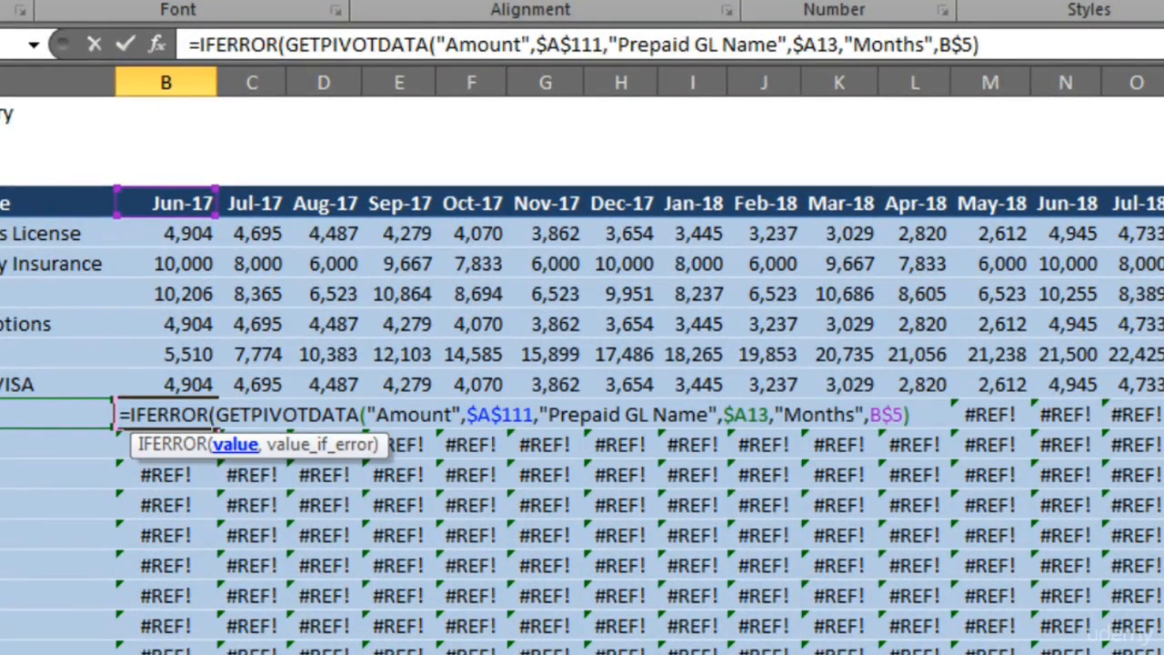
pyautogui.click(983, 45)
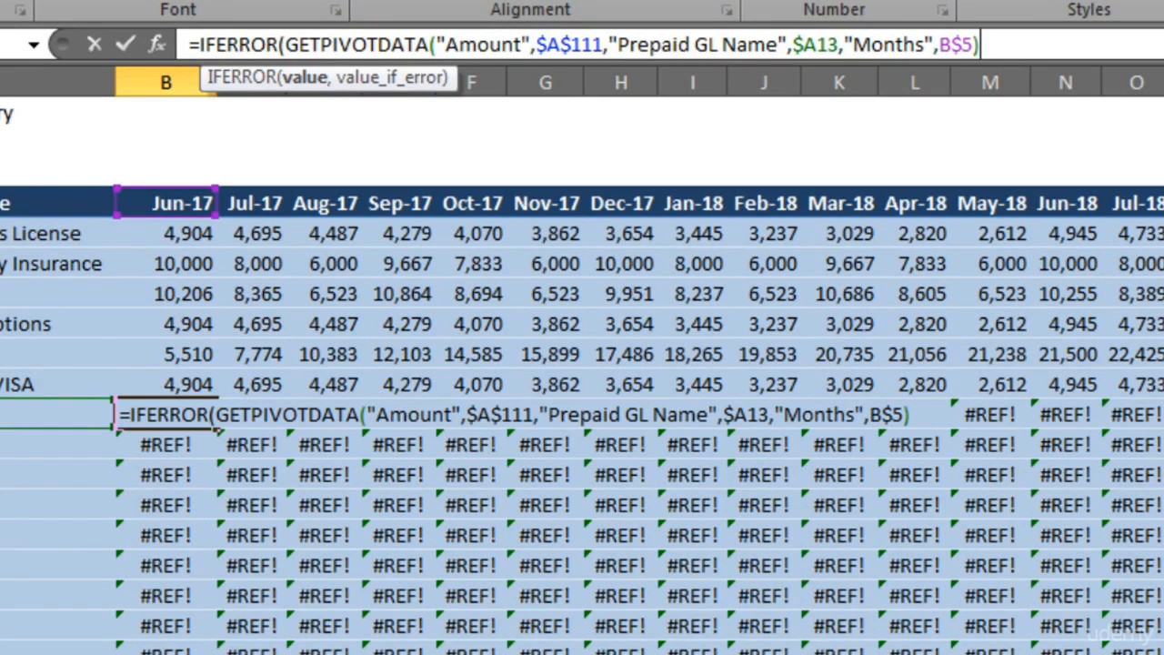
pyautogui.write(',""')
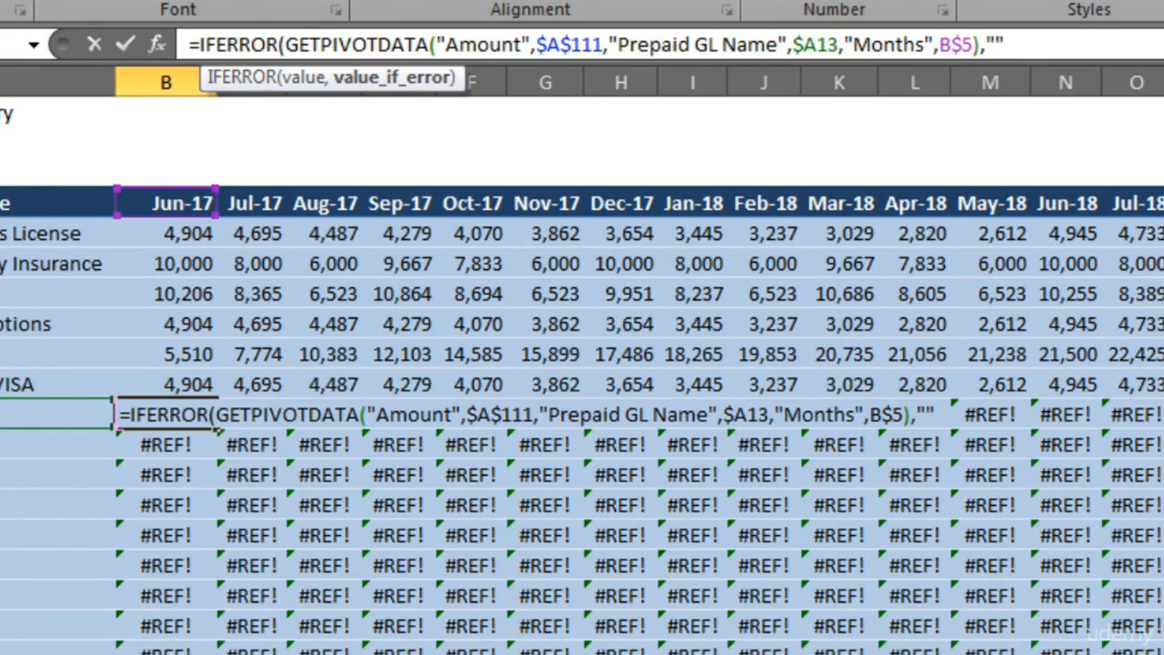
pyautogui.write(')')
pyautogui.press('Return')
pyautogui.press('Up')
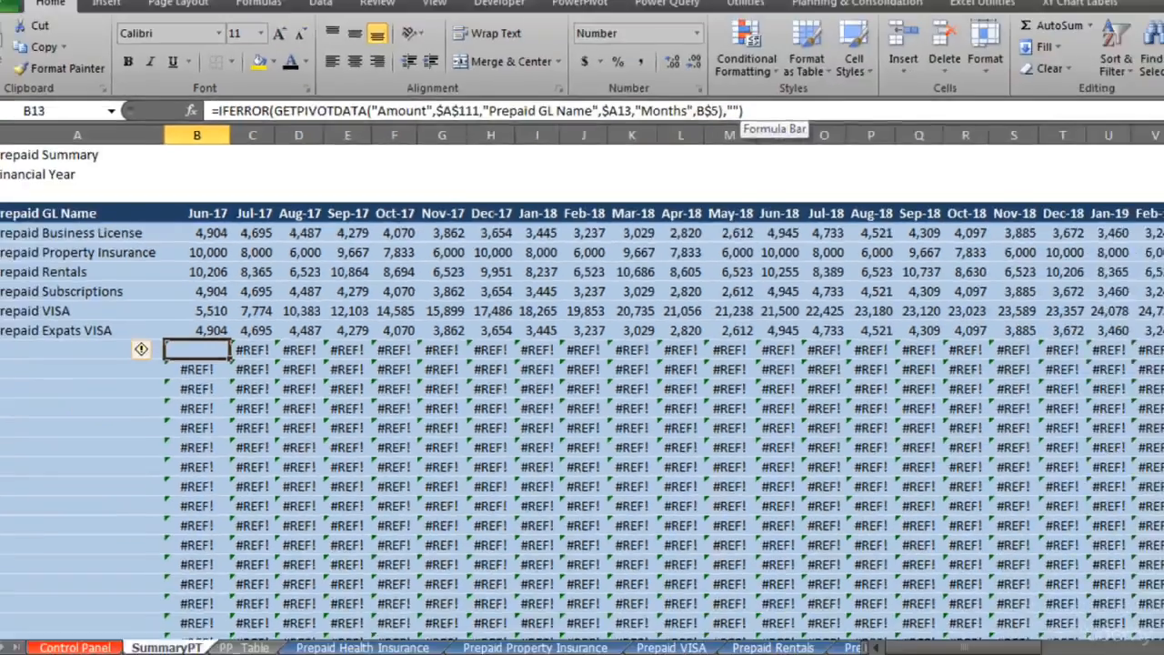
# - Copy the IFERROR formula from B13 over the whole amount range B6:BI33 and check the filled rows
pyautogui.hotkey('ctrl', 'c')
pyautogui.press('Up')
pyautogui.press('Up')
pyautogui.press('Up')
pyautogui.press('Up')
pyautogui.press('Up')
pyautogui.press('Up')
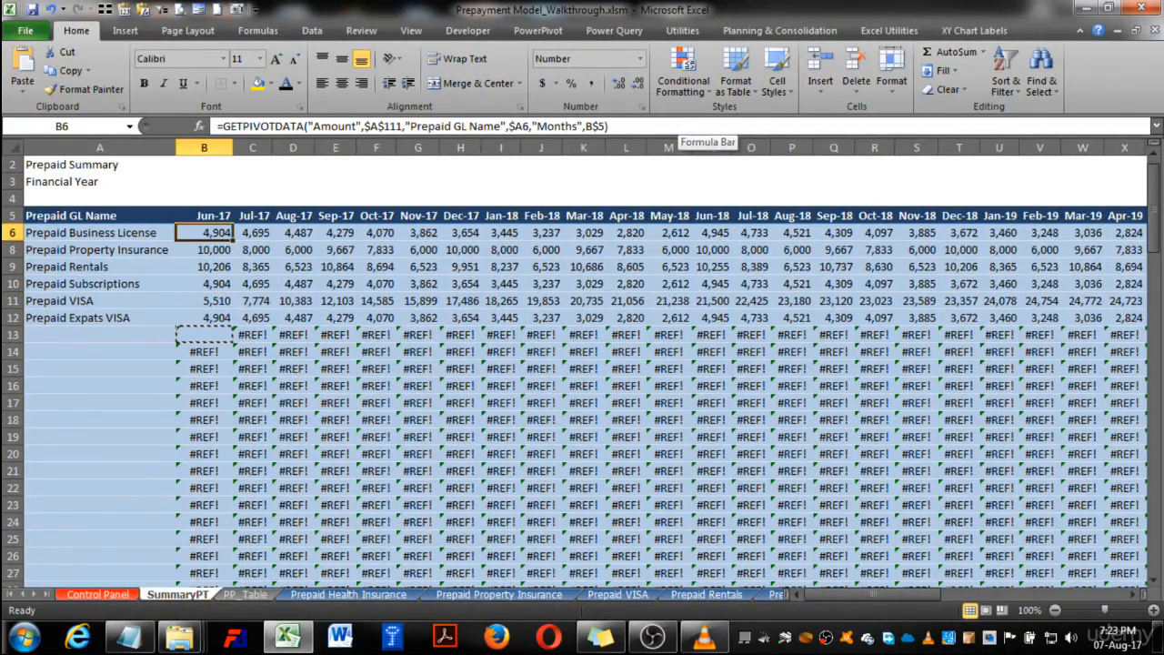
pyautogui.hotkey('ctrl', 'shift', 'Down')
pyautogui.hotkey('ctrl', 'shift', 'Right')
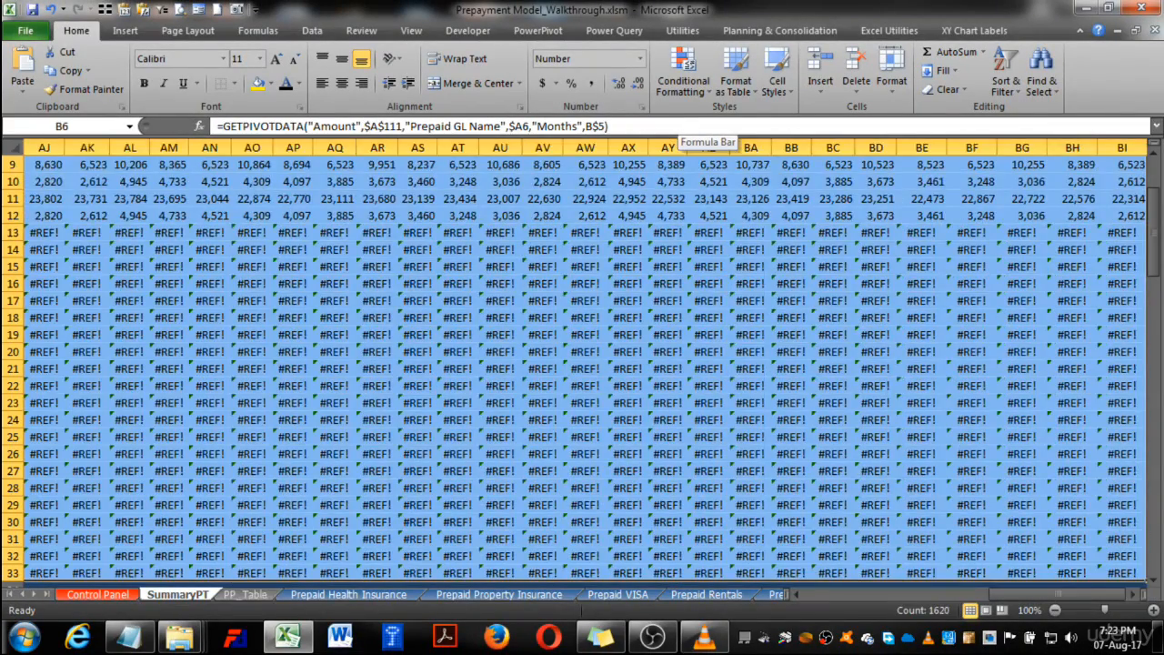
pyautogui.press('Return')
pyautogui.click(292, 403)
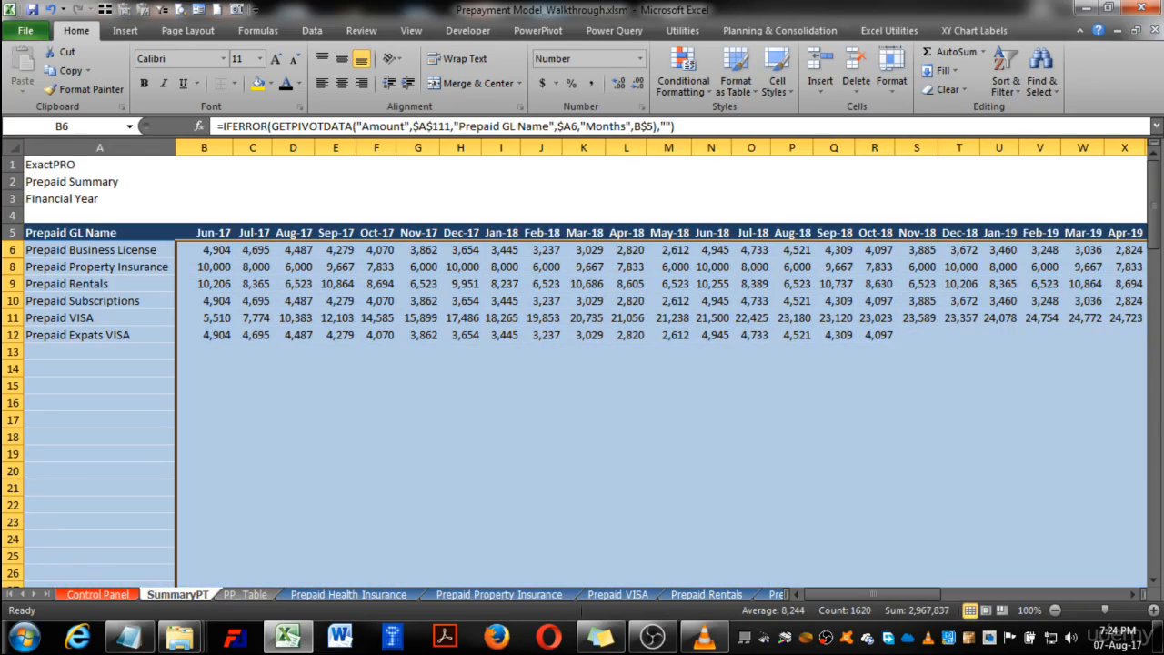
pyautogui.scroll(-13, 292, 403)
pyautogui.scroll(13, 292, 403)
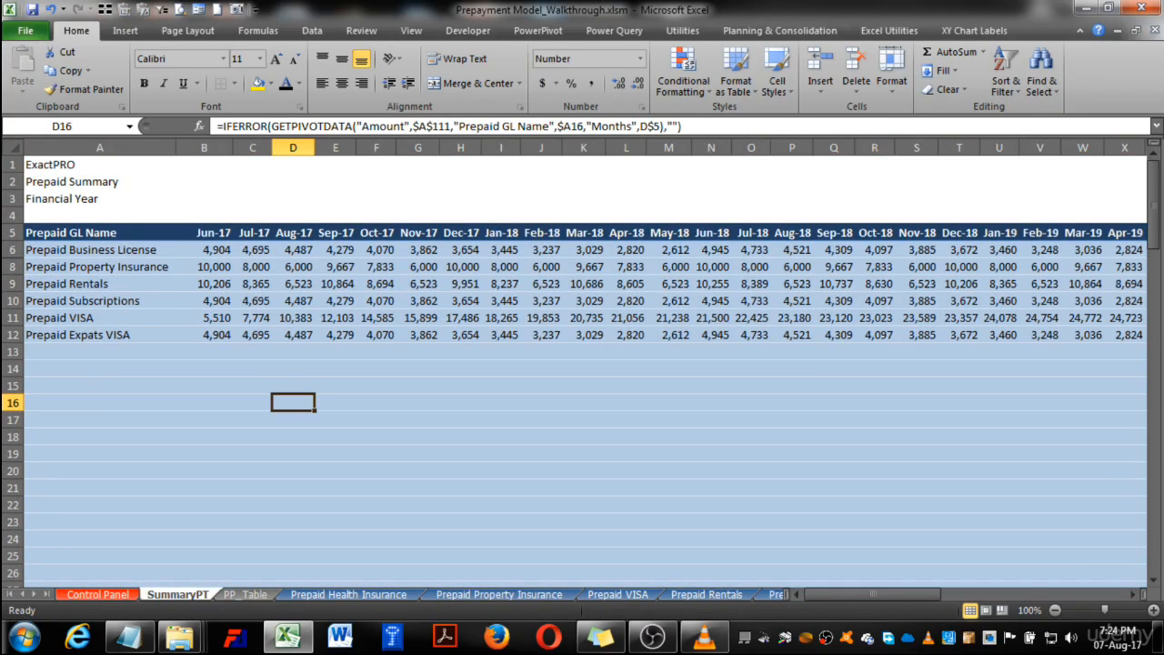
# - Hide the unused rows 13 to 33 above the dark total row
pyautogui.click(203, 352)
pyautogui.click(204, 386)
pyautogui.click(204, 352)
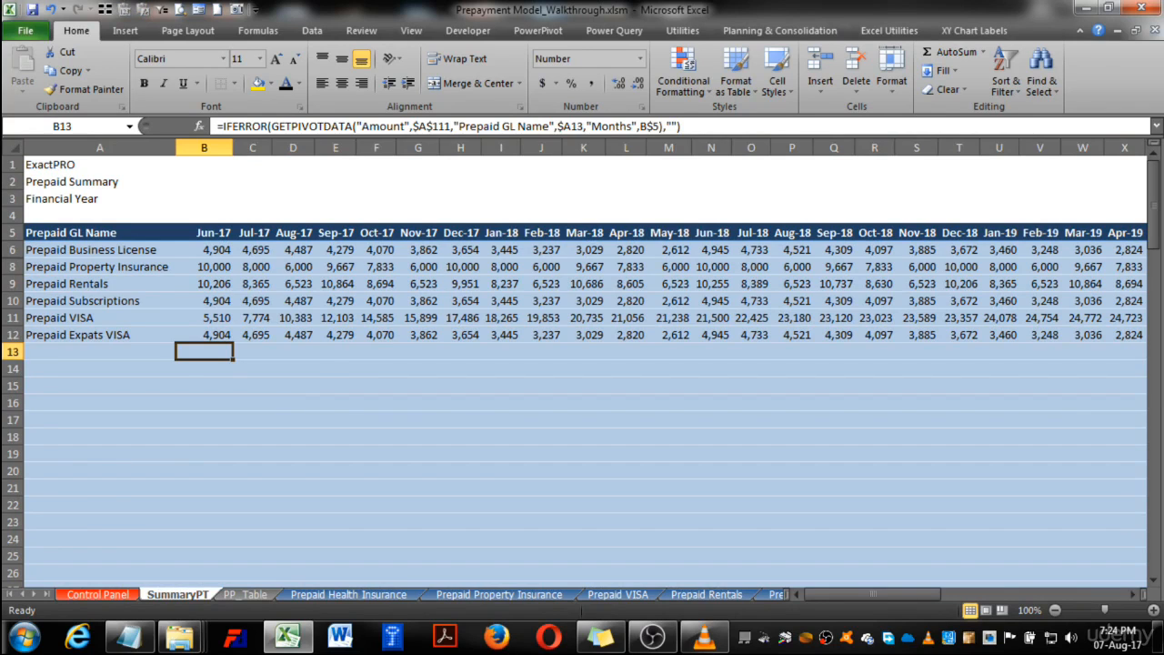
pyautogui.moveTo(13, 352); pyautogui.dragTo(13, 437)
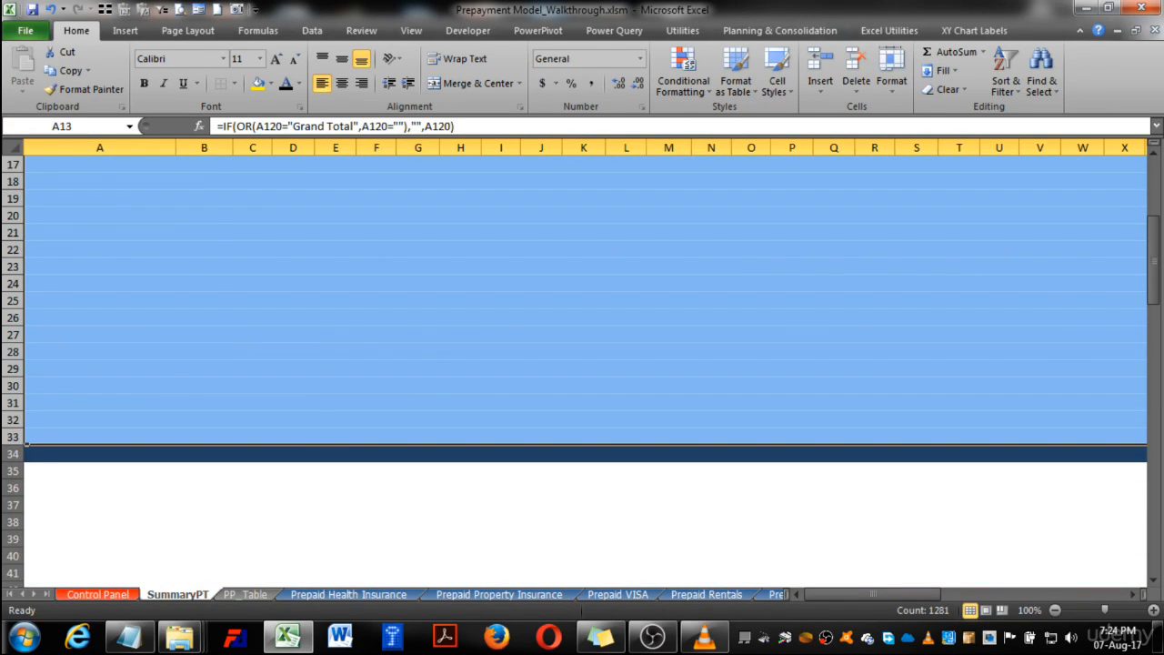
pyautogui.rightClick(13, 437)
pyautogui.click(114, 355)
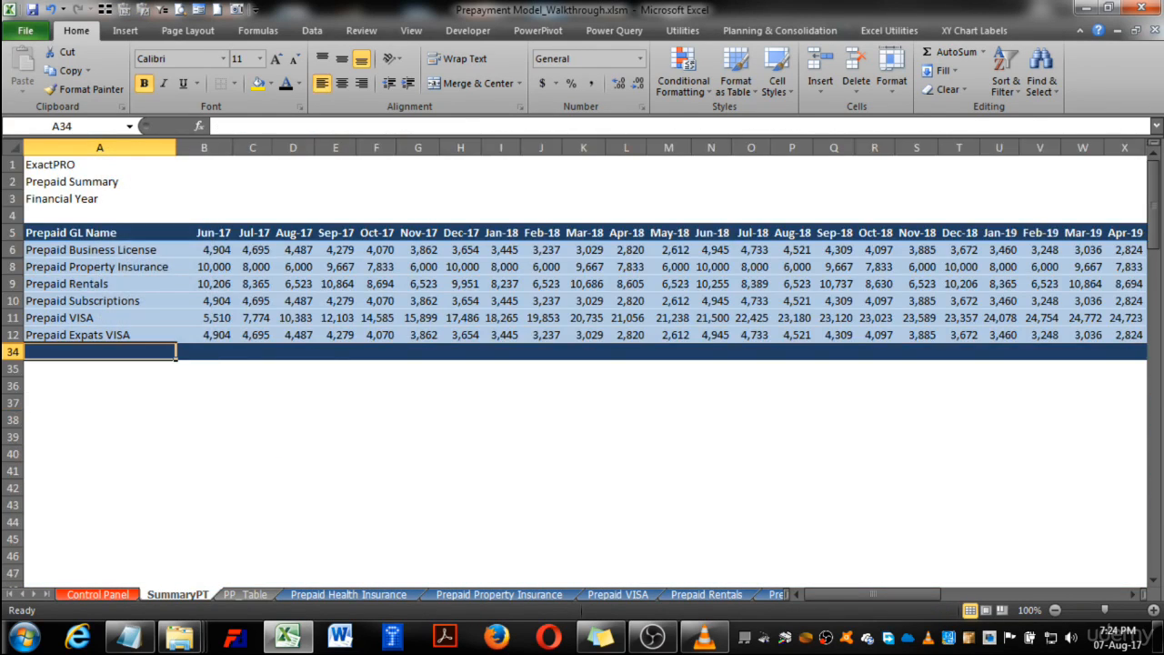
# - Label A34 "Grand Total" and enter =SUM(B6:B33) in B34 for the June 2017 column
pyautogui.write('Grand Total')
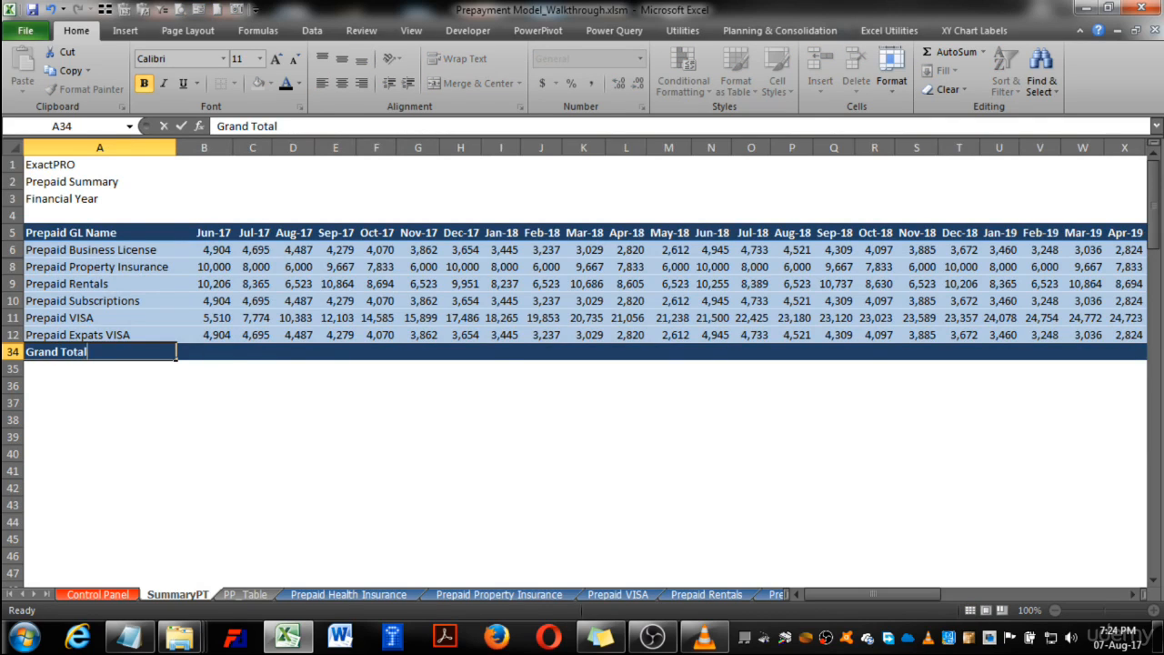
pyautogui.press('Tab')
pyautogui.hotkey('alt', '=')
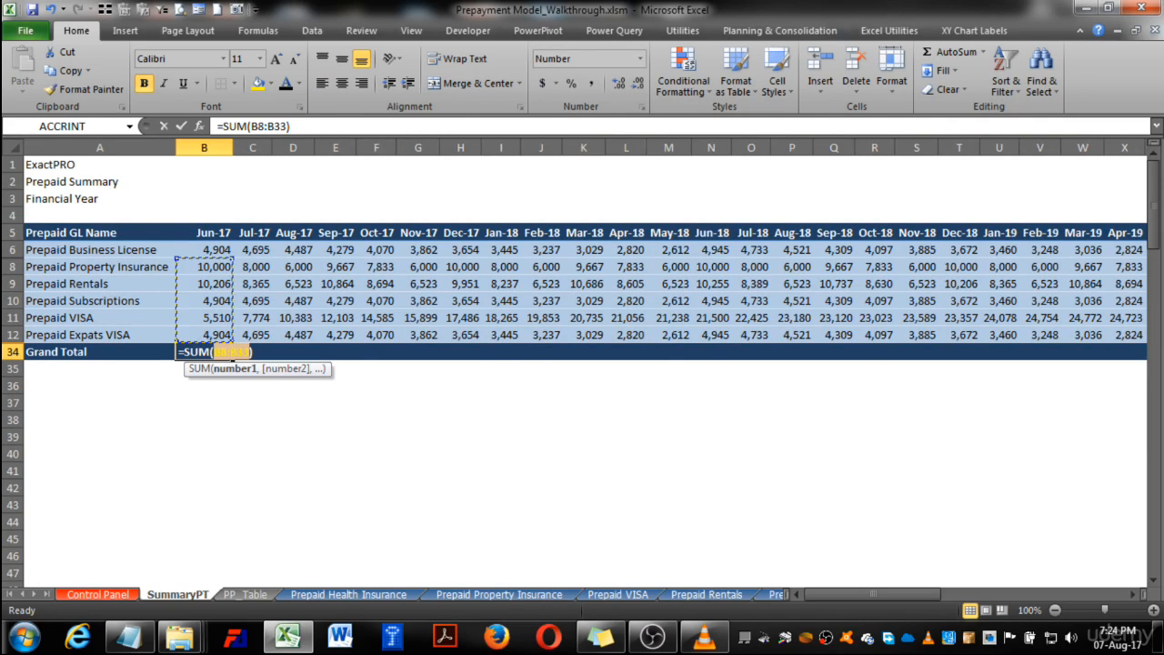
pyautogui.moveTo(203, 250); pyautogui.dragTo(204, 334)
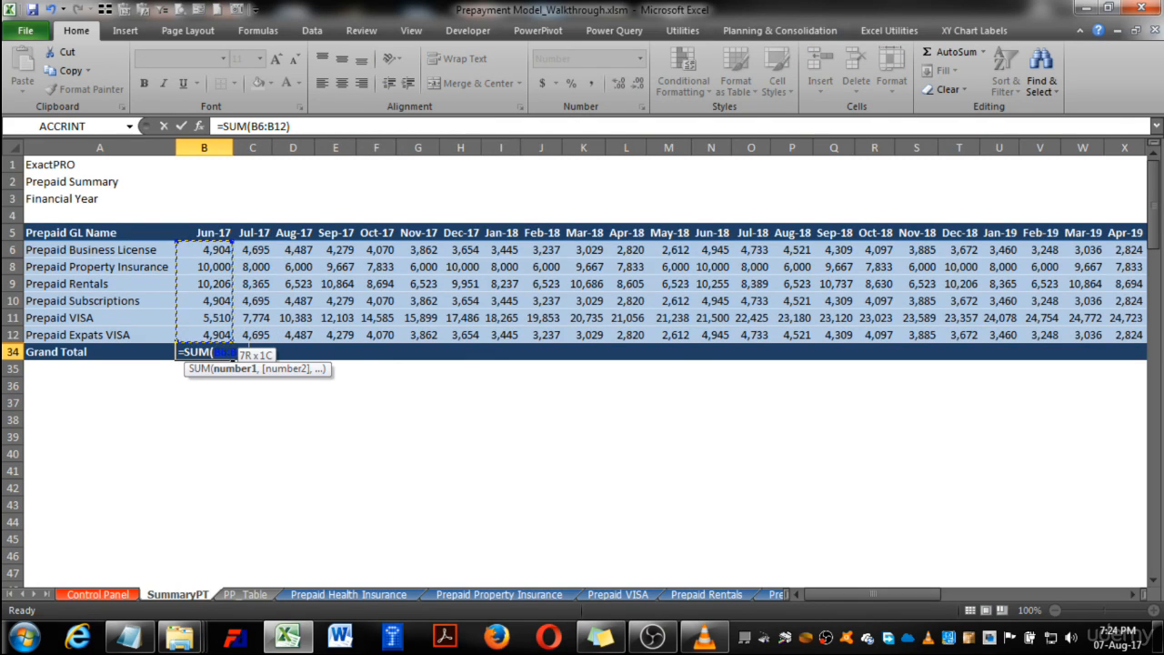
pyautogui.click(283, 125)
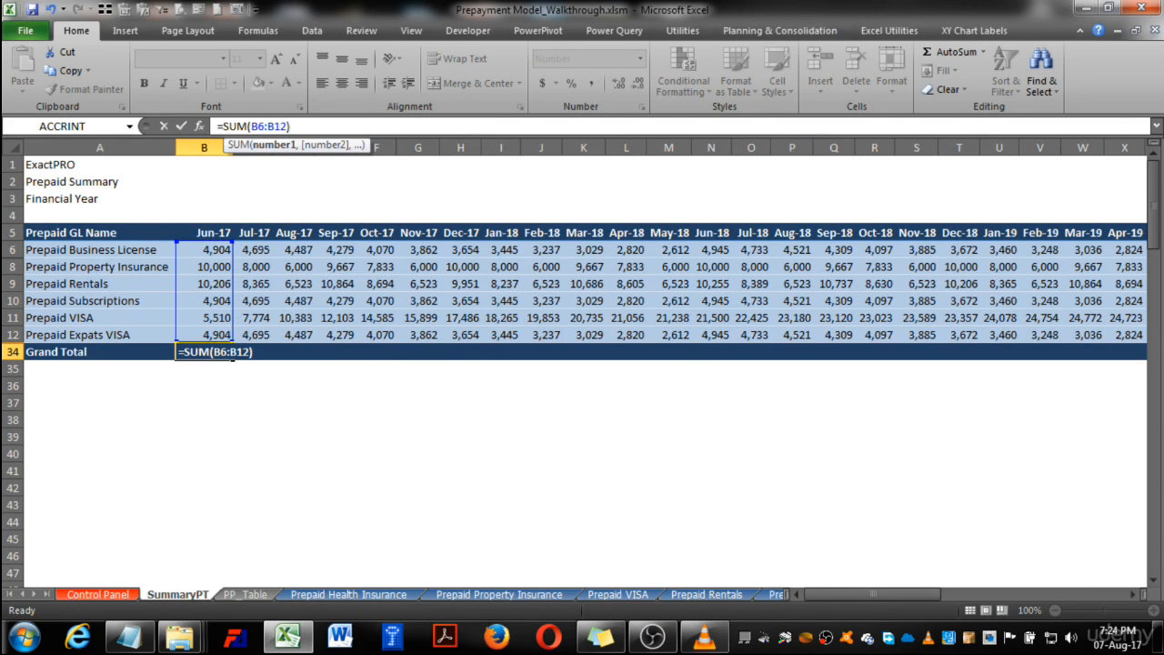
pyautogui.press('Left')
pyautogui.hotkey('shift', 'Right')
pyautogui.hotkey('shift', 'Right')
pyautogui.write('33')
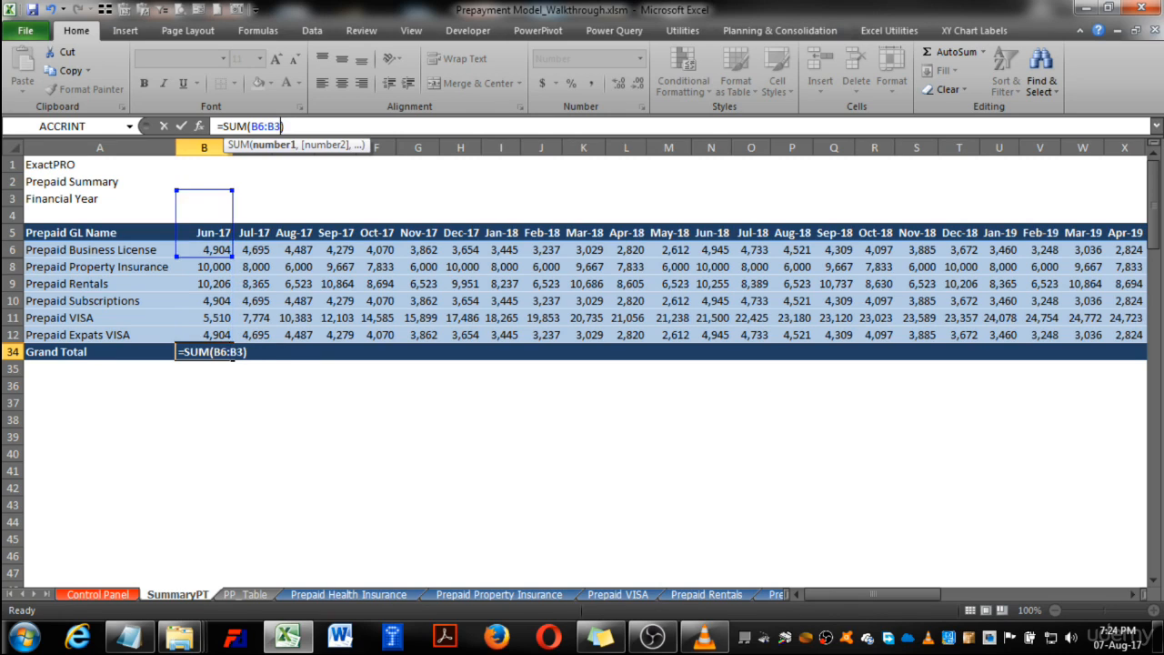
pyautogui.press('Return')
# - Copy the Grand Total formula from B34 across the remaining month columns, C34 to BI34
pyautogui.press('Up')
pyautogui.press('Right')
pyautogui.press('F2')
pyautogui.press('Escape')
pyautogui.hotkey('ctrl', 'c')
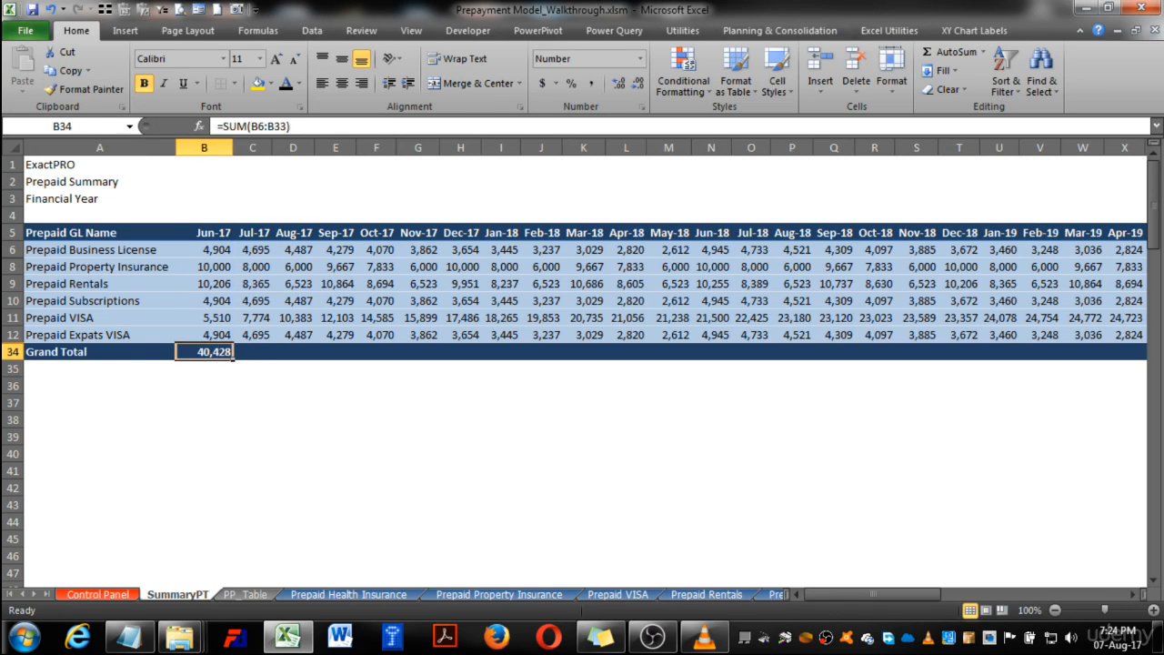
pyautogui.press('Right')
pyautogui.hotkey('shift', 'Right')
pyautogui.hotkey('shift', 'Right')
pyautogui.hotkey('shift', 'Right')
pyautogui.hotkey('shift', 'Right')
pyautogui.hotkey('shift', 'Right')
pyautogui.hotkey('shift', 'Right')
pyautogui.hotkey('shift', 'Right')
pyautogui.hotkey('shift', 'Right')
pyautogui.hotkey('shift', 'Right')
pyautogui.hotkey('shift', 'Right')
pyautogui.hotkey('shift', 'Right')
pyautogui.hotkey('shift', 'Right')
pyautogui.hotkey('shift', 'Right')
pyautogui.hotkey('shift', 'Right')
pyautogui.hotkey('shift', 'Right')
pyautogui.hotkey('shift', 'Right')
pyautogui.hotkey('shift', 'Right')
pyautogui.hotkey('shift', 'Right')
pyautogui.hotkey('shift', 'Right')
pyautogui.hotkey('shift', 'Right')
pyautogui.hotkey('shift', 'Right')
pyautogui.hotkey('shift', 'Right')
pyautogui.hotkey('shift', 'Right')
pyautogui.hotkey('shift', 'Right')
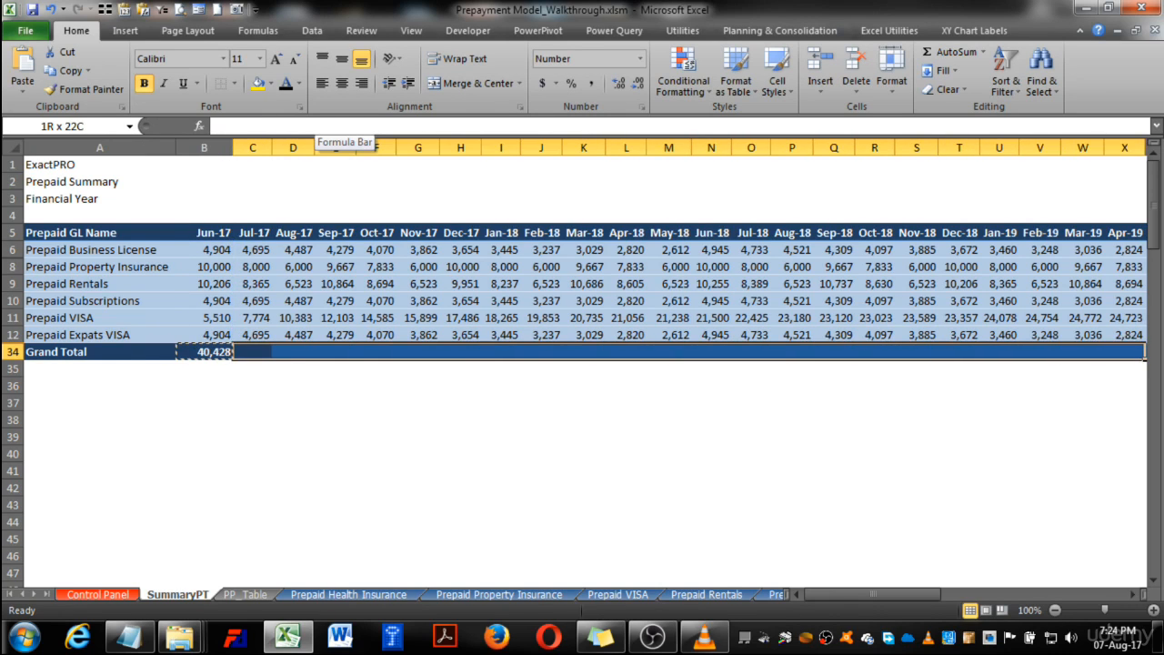
pyautogui.hotkey('shift', 'Right')
pyautogui.hotkey('shift', 'Right')
pyautogui.hotkey('shift', 'Right')
pyautogui.hotkey('shift', 'Right')
pyautogui.hotkey('shift', 'Right')
pyautogui.hotkey('shift', 'Right')
pyautogui.hotkey('shift', 'Right')
pyautogui.hotkey('shift', 'Right')
pyautogui.hotkey('shift', 'Right')
pyautogui.hotkey('shift', 'Right')
pyautogui.hotkey('shift', 'Right')
pyautogui.hotkey('shift', 'Right')
pyautogui.hotkey('shift', 'Right')
pyautogui.hotkey('shift', 'Right')
pyautogui.hotkey('shift', 'Right')
pyautogui.hotkey('shift', 'Right')
pyautogui.hotkey('shift', 'Right')
pyautogui.hotkey('shift', 'Right')
pyautogui.hotkey('shift', 'Right')
pyautogui.hotkey('shift', 'Right')
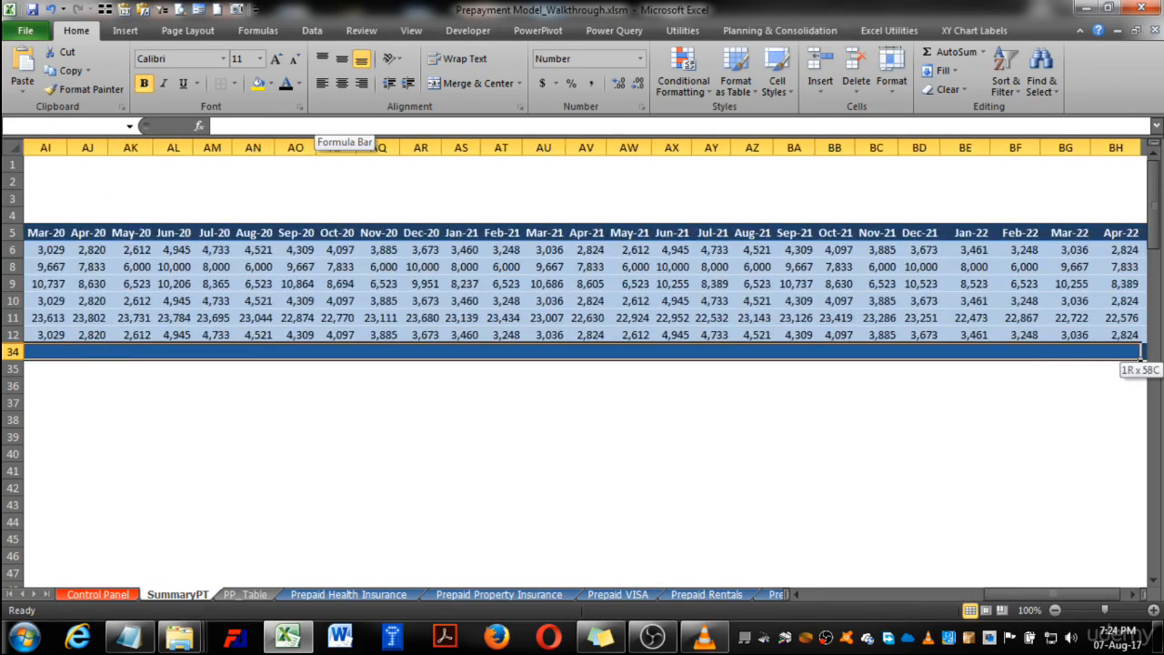
pyautogui.hotkey('ctrl', 'v')
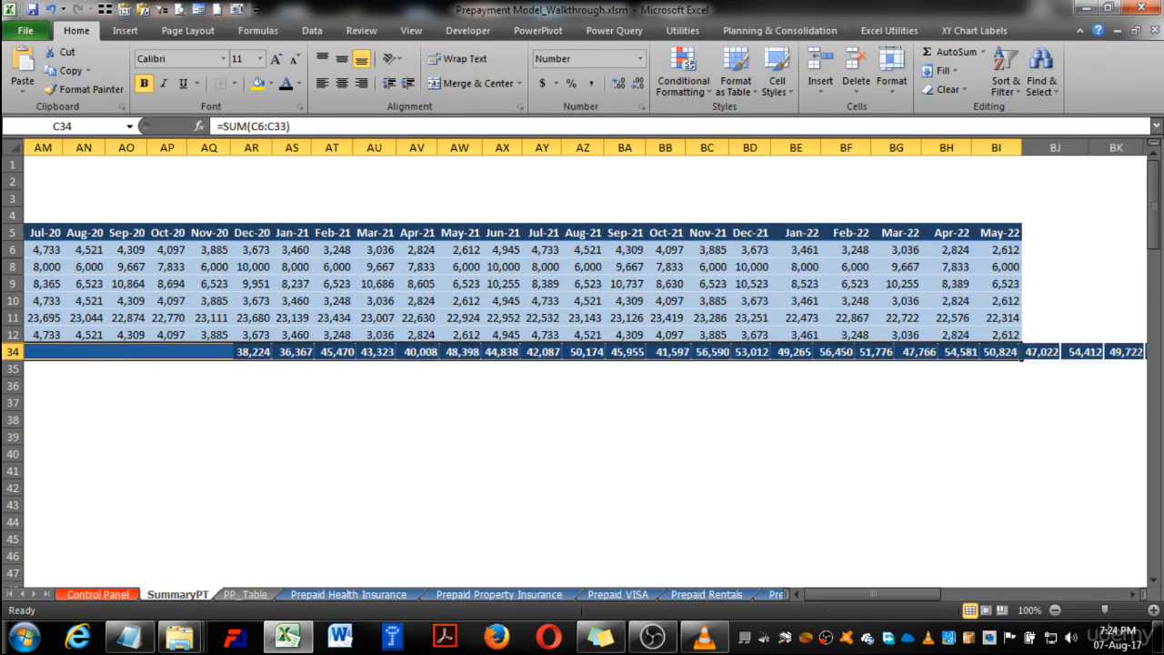
pyautogui.press('Left')
pyautogui.press('Left')
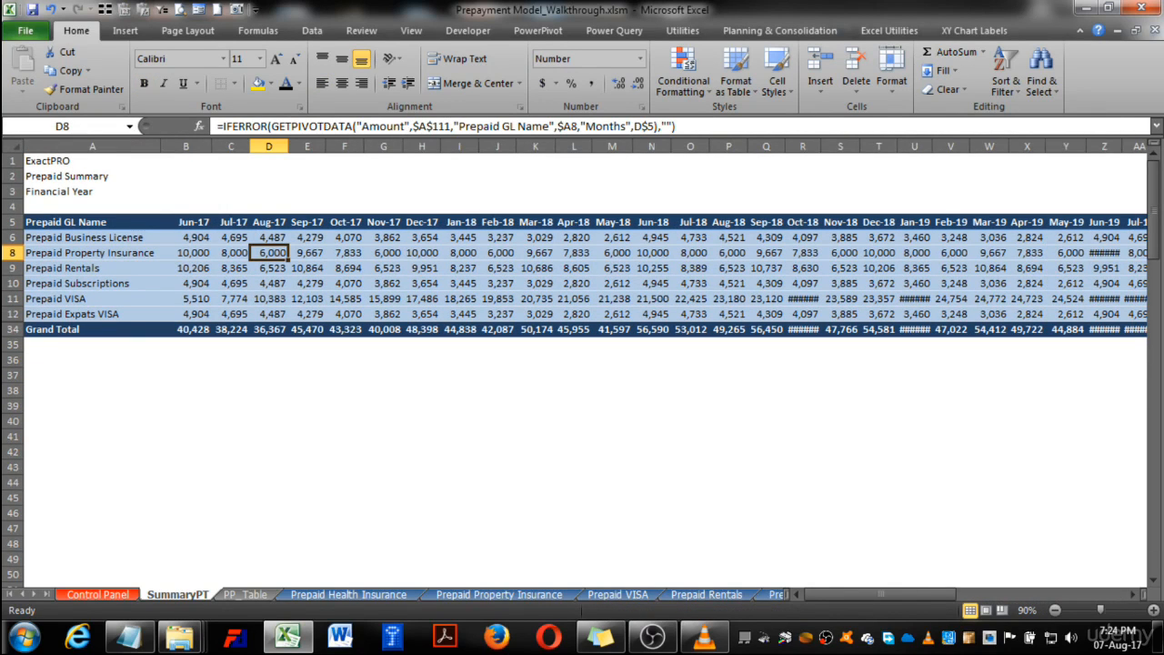
# - Create a copy of the Prepaid Expats VISA sheet and place it before the Validations sheet
pyautogui.click(46, 593)
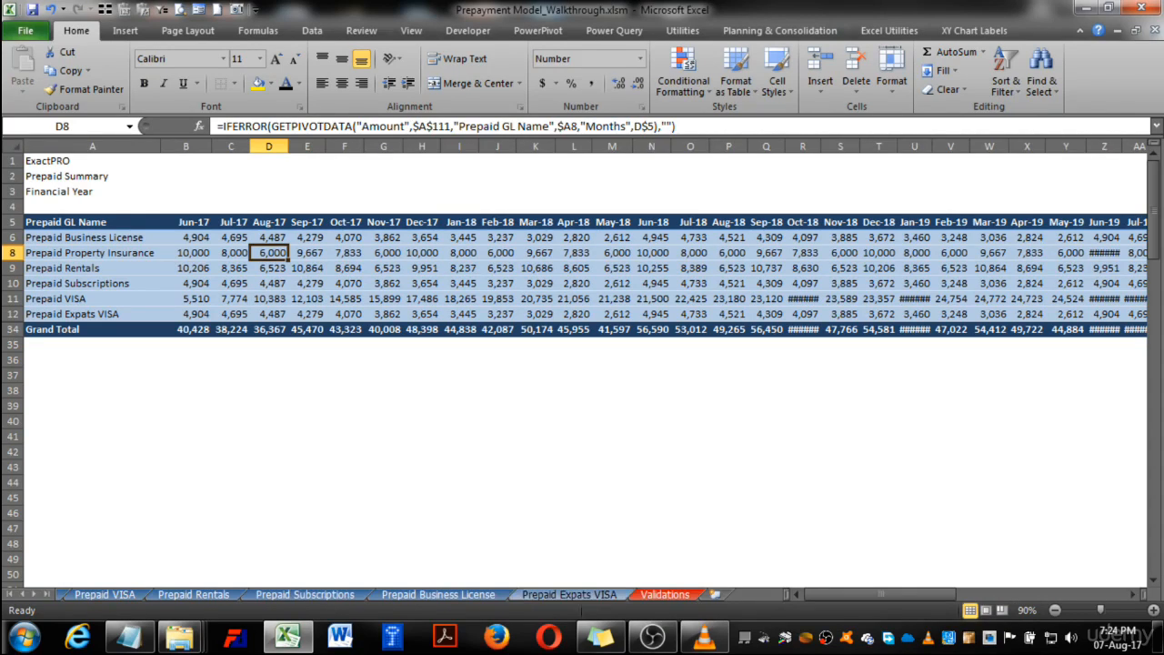
pyautogui.click(582, 594)
pyautogui.rightClick(596, 594)
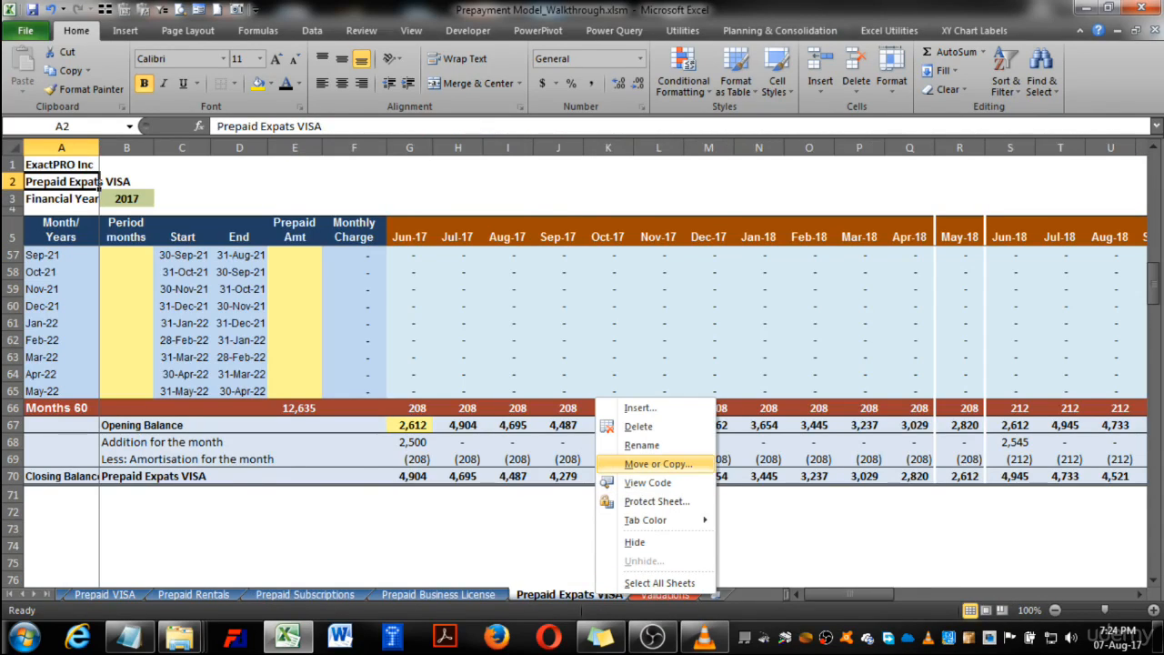
pyautogui.click(657, 463)
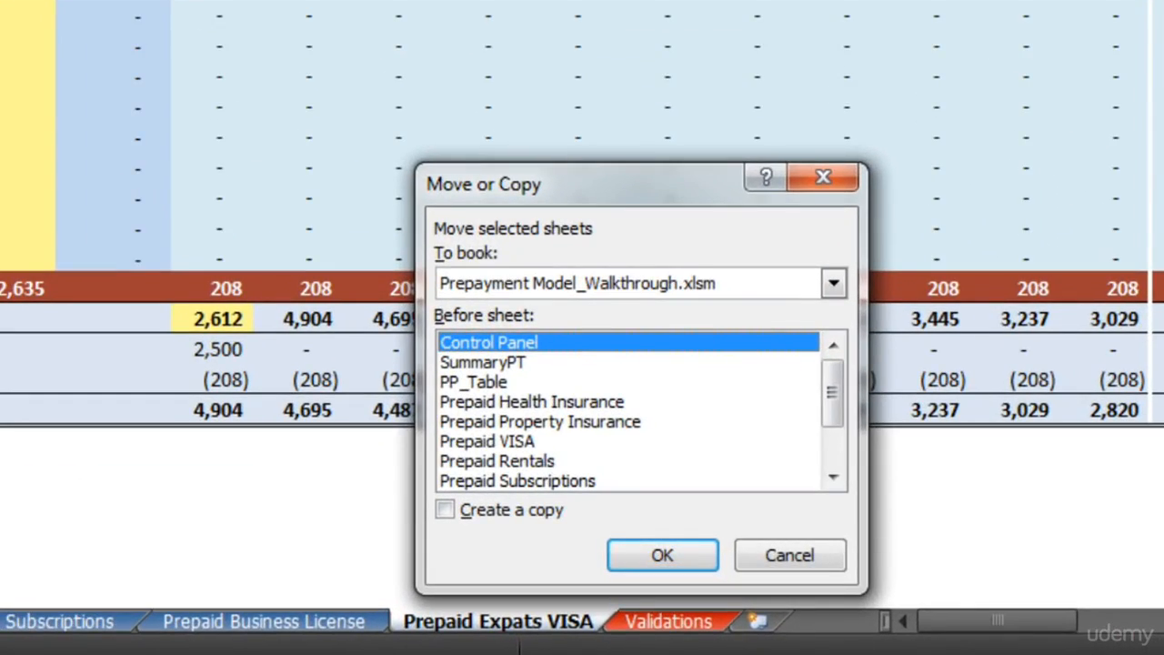
pyautogui.moveTo(832, 393); pyautogui.dragTo(832, 430)
pyautogui.click(482, 461)
pyautogui.click(445, 510)
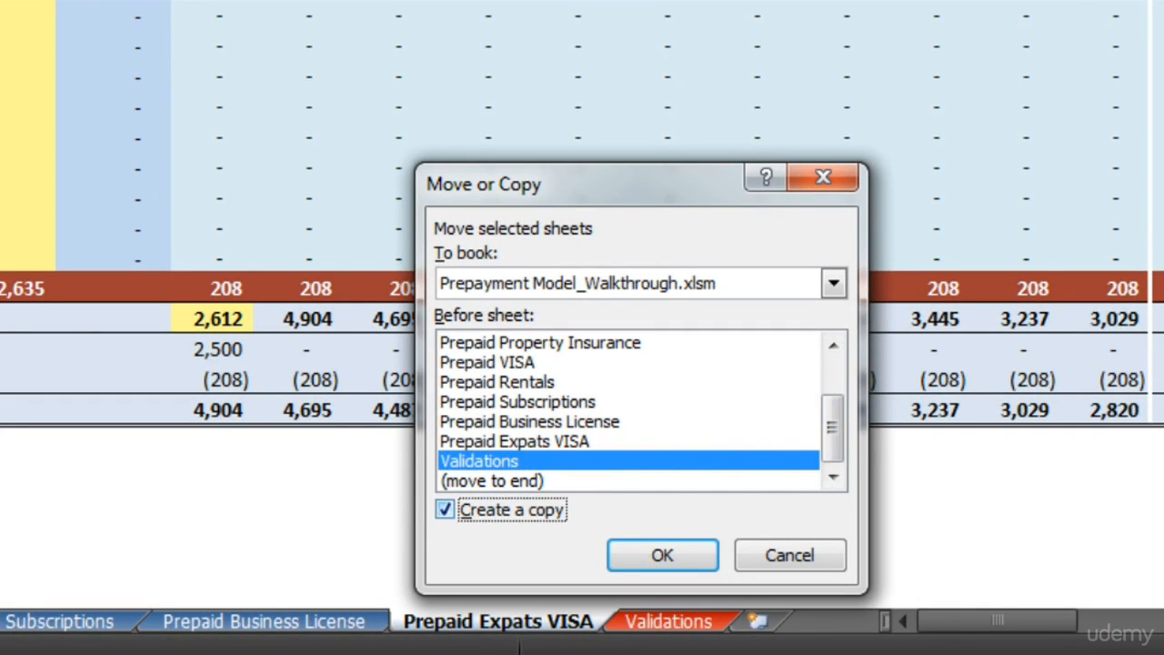
pyautogui.press('Return')
pyautogui.press('Return')
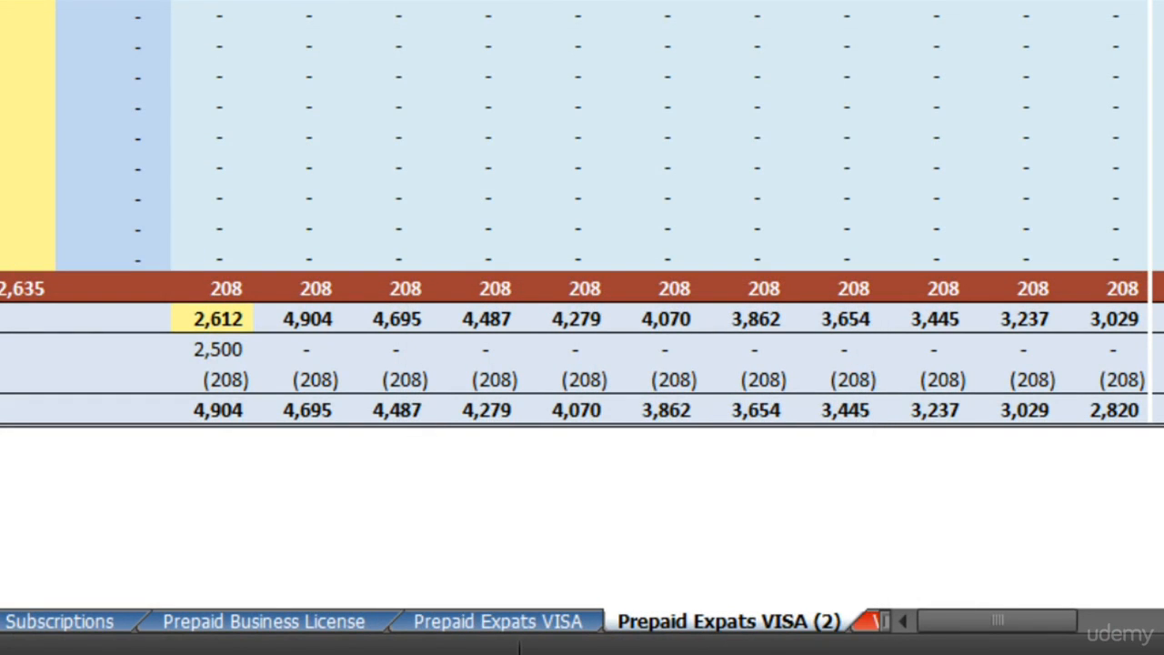
# - Rename the copied sheet as Prepaid Vehicle Insurance
pyautogui.hotkey('alt', 'h')
pyautogui.write('orPe')
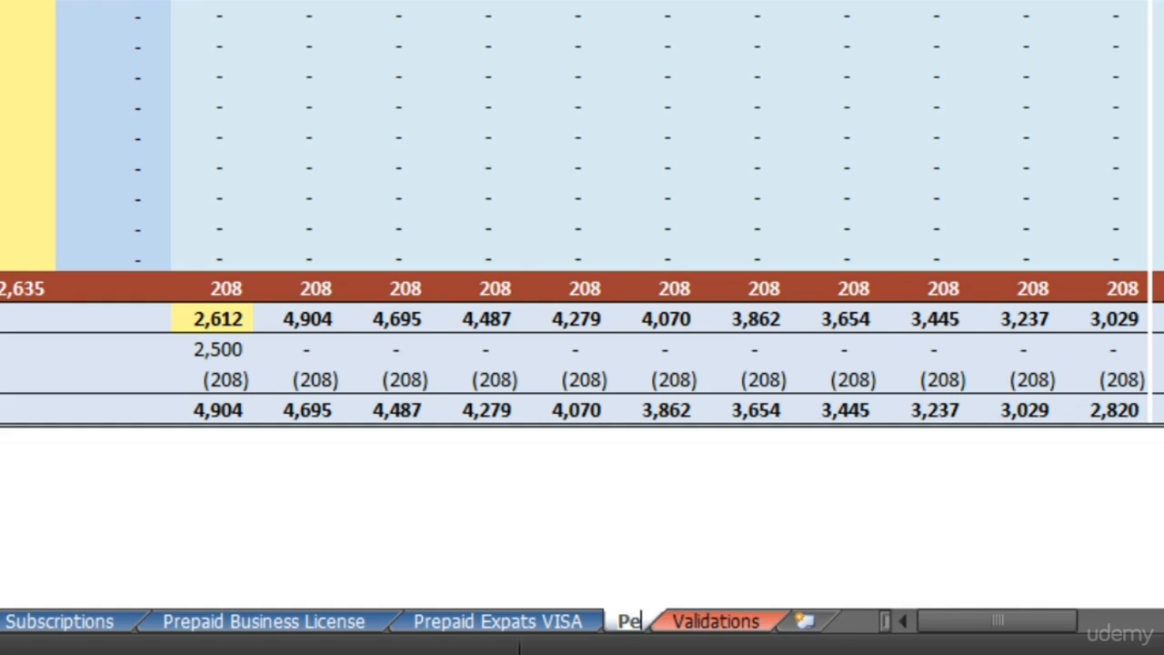
pyautogui.press('BackSpace')
pyautogui.write('repaid ')
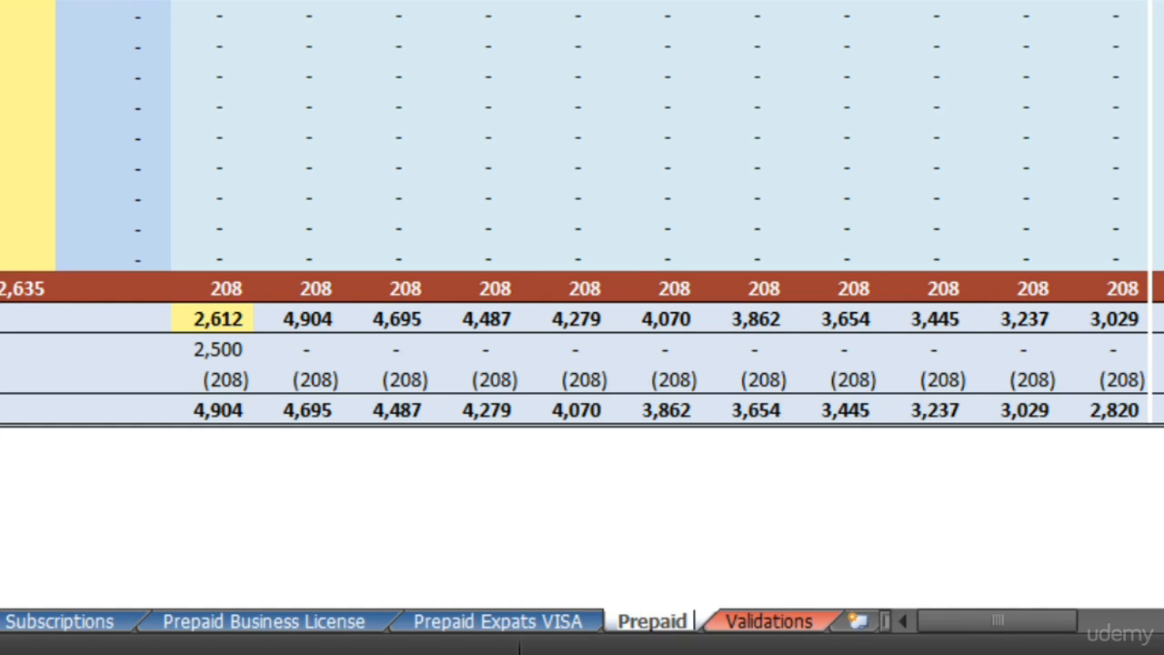
pyautogui.write('Vehicle I')
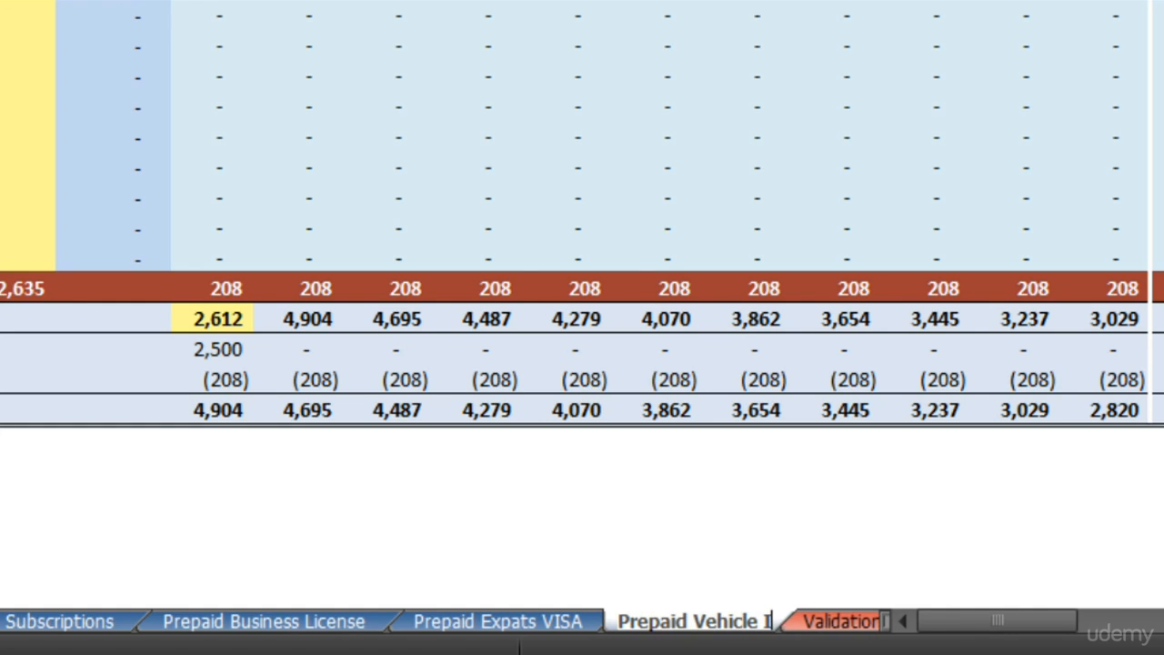
pyautogui.write('nsurance')
pyautogui.press('Return')
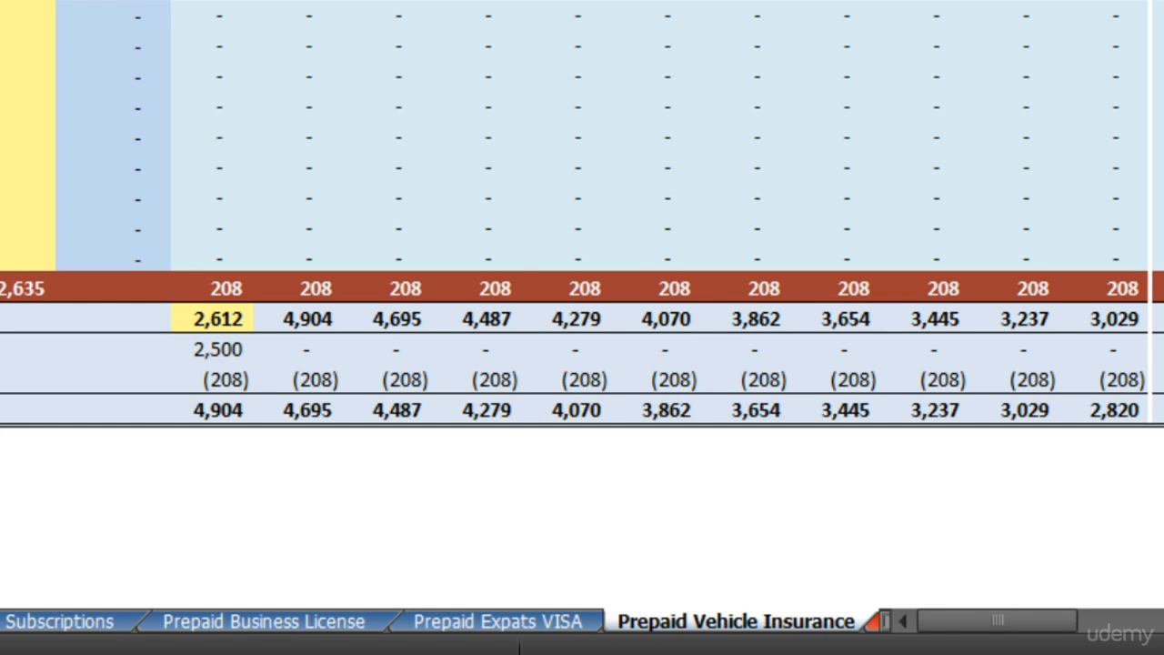
# - Copy the new sheet's name into the closing balance label B70 and the title cell A2, and save the workbook
pyautogui.doubleClick(662, 621)
pyautogui.hotkey('ctrl', 'c')
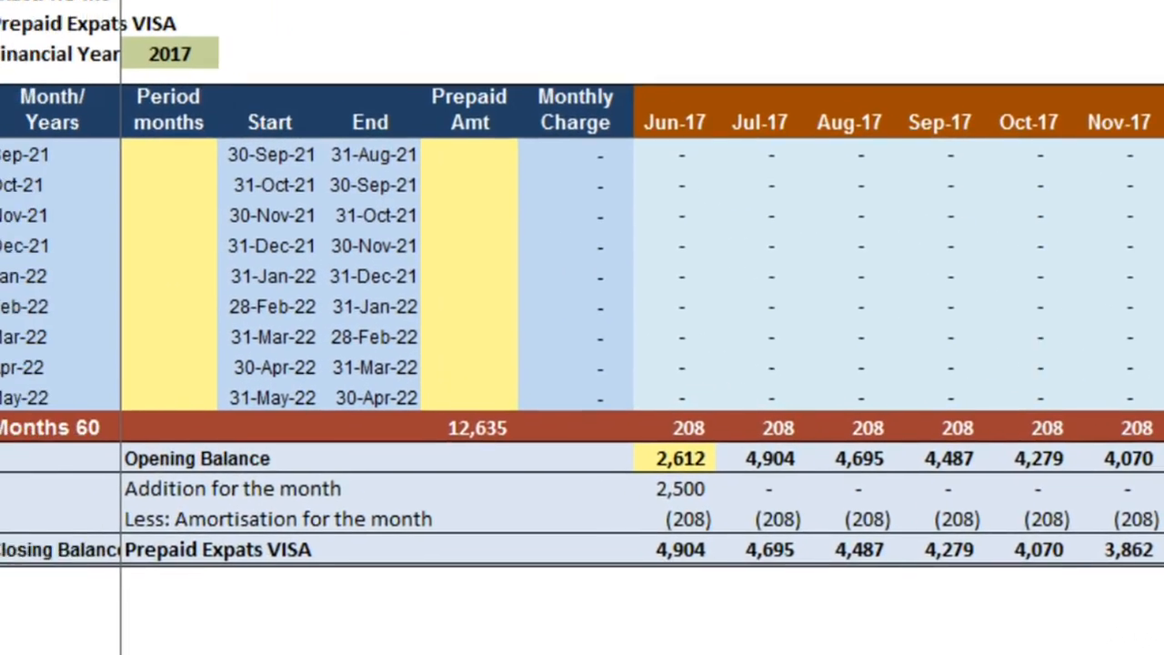
pyautogui.click(216, 556)
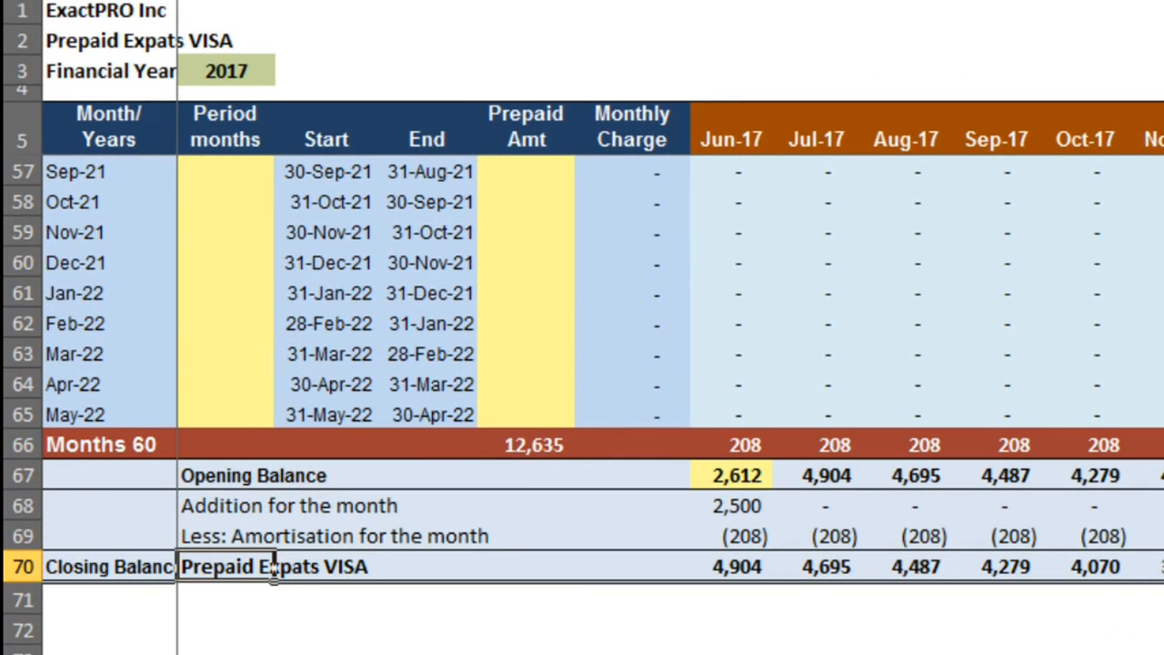
pyautogui.hotkey('ctrl', 'v')
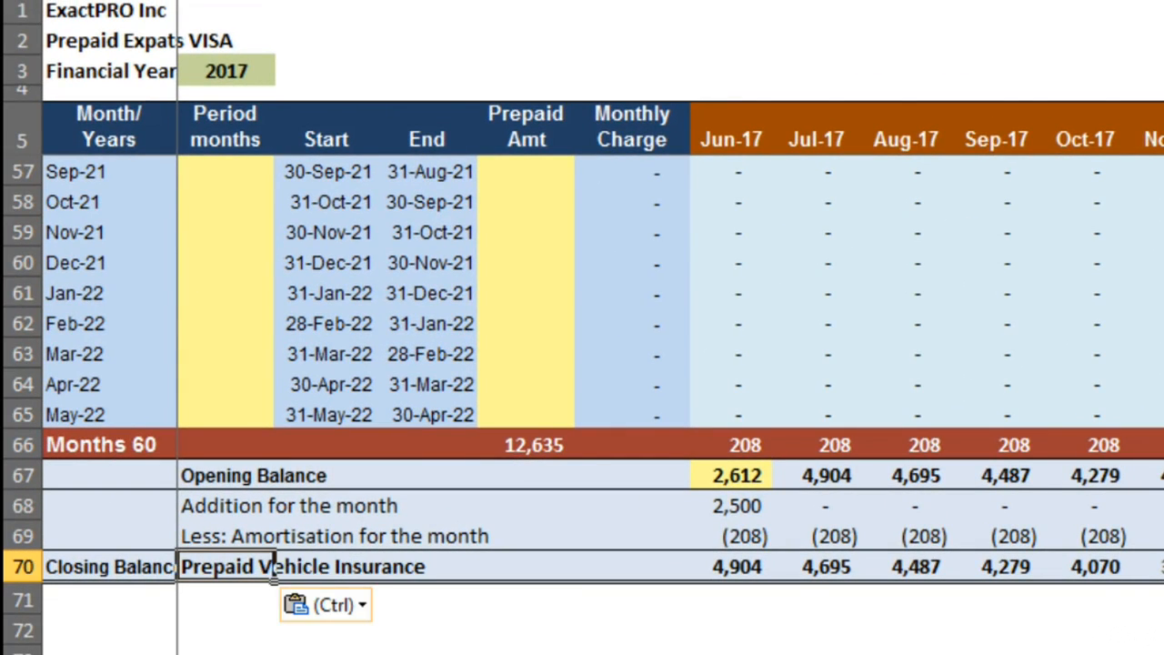
pyautogui.click(173, 41)
pyautogui.hotkey('ctrl', 'v')
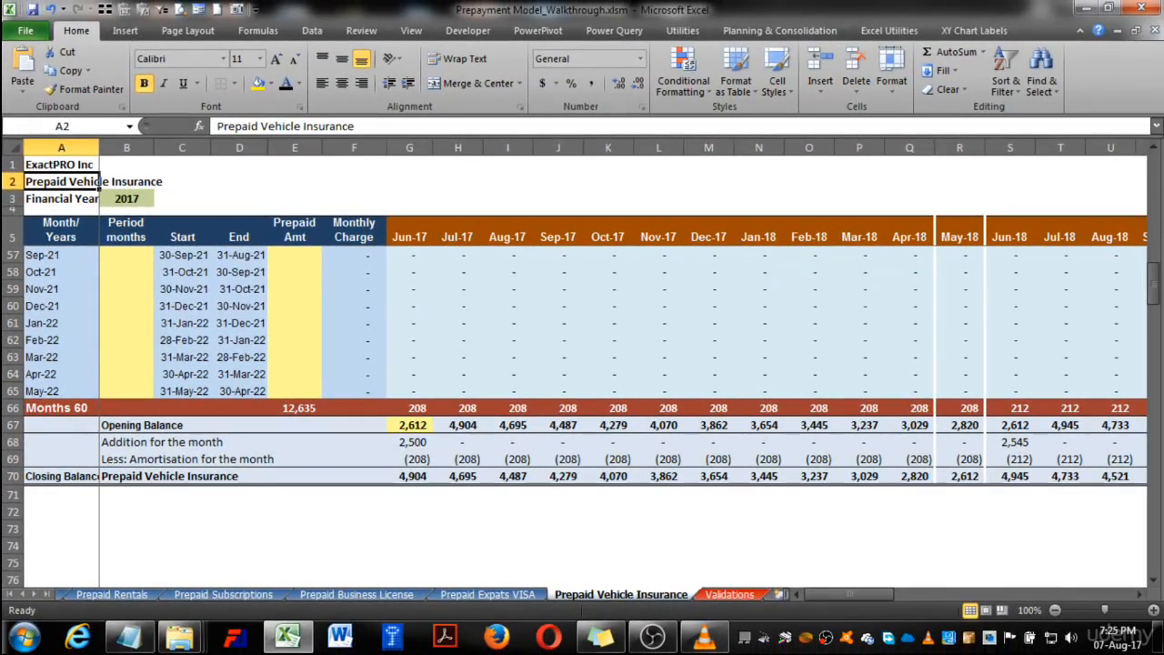
pyautogui.hotkey('ctrl', 's')
# - Return to the SummaryPT sheet and refresh all data so it picks up the new sheet
pyautogui.click(10, 594)
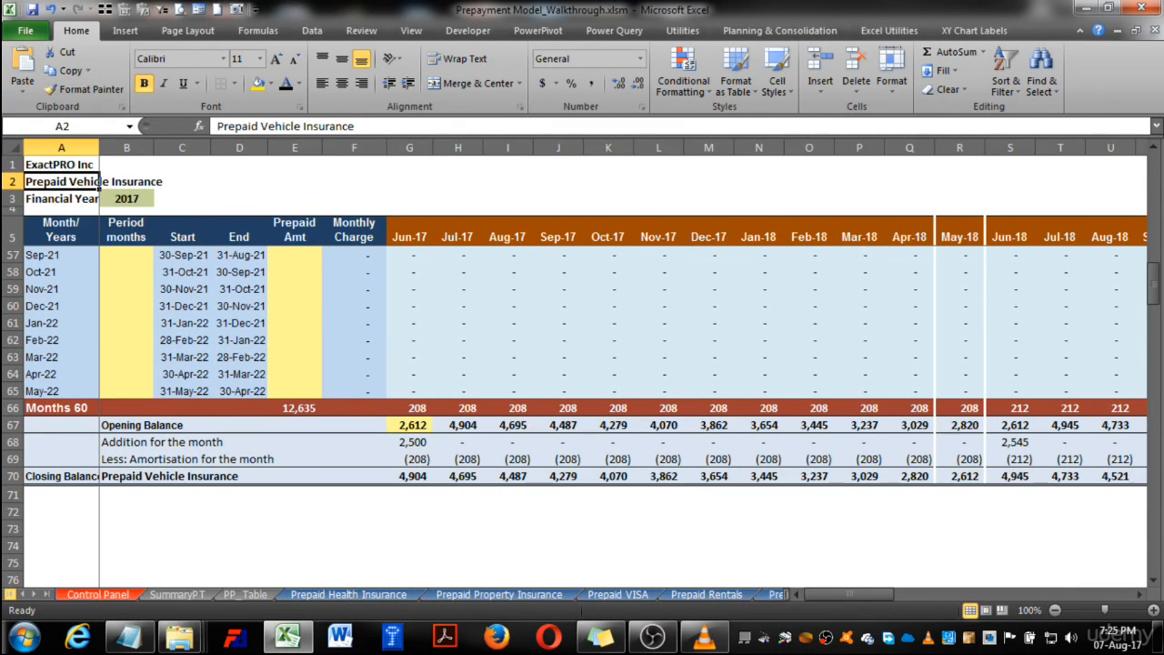
pyautogui.click(177, 594)
pyautogui.click(270, 283)
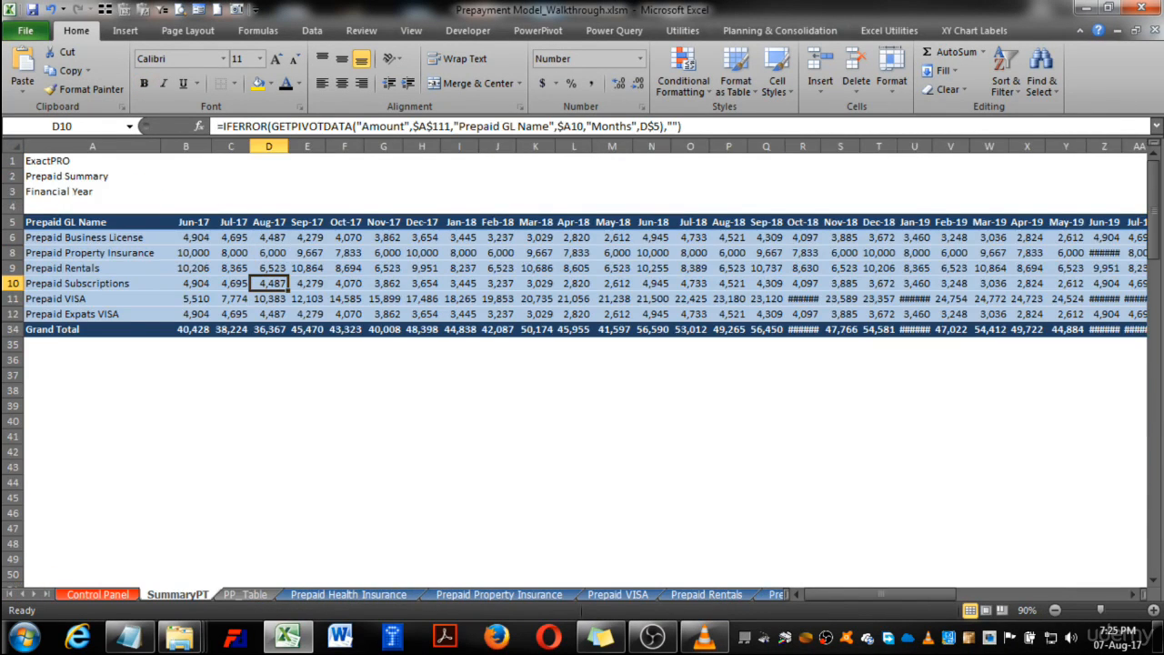
pyautogui.click(312, 30)
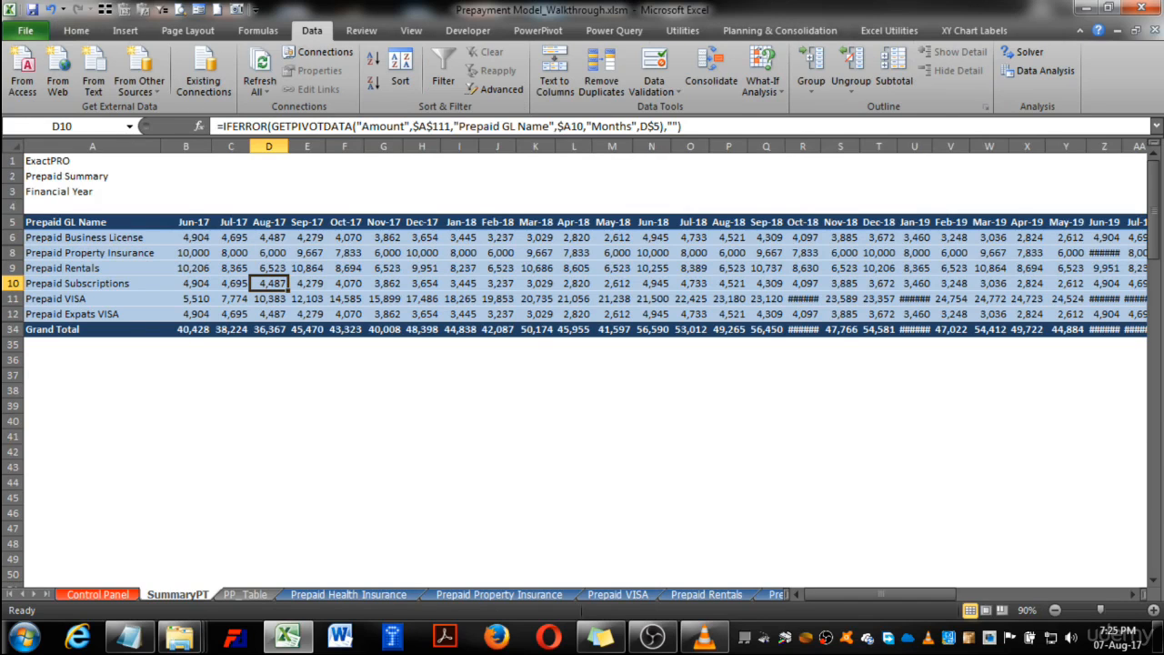
pyautogui.click(260, 68)
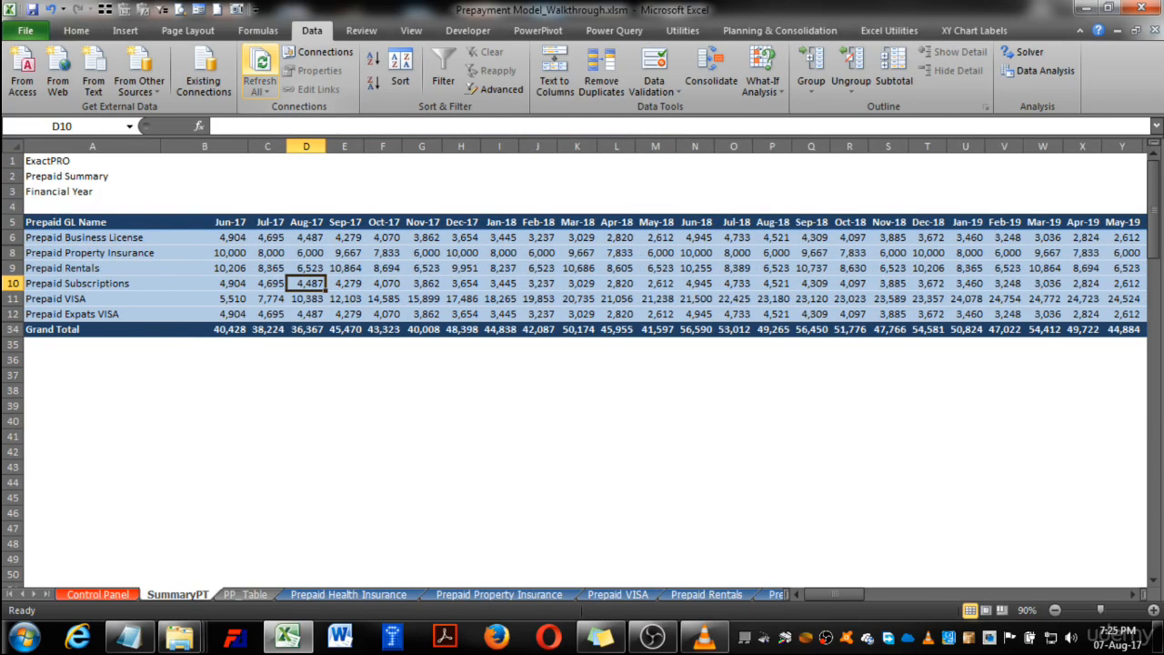
pyautogui.moveTo(819, 594)
pyautogui.mouseDown()
pyautogui.moveTo(1000, 593)
pyautogui.moveTo(834, 594)
pyautogui.mouseUp()
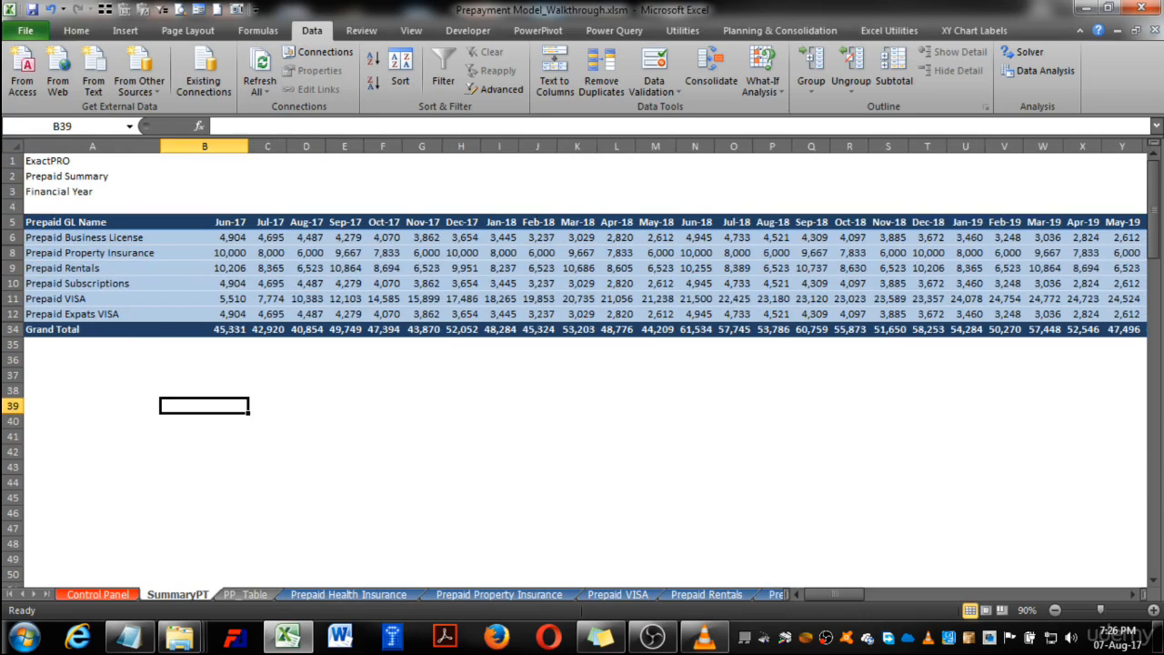
# - Unhide the rows between Prepaid Expats VISA in row 12 and the Grand Total in row 34
pyautogui.click(204, 314)
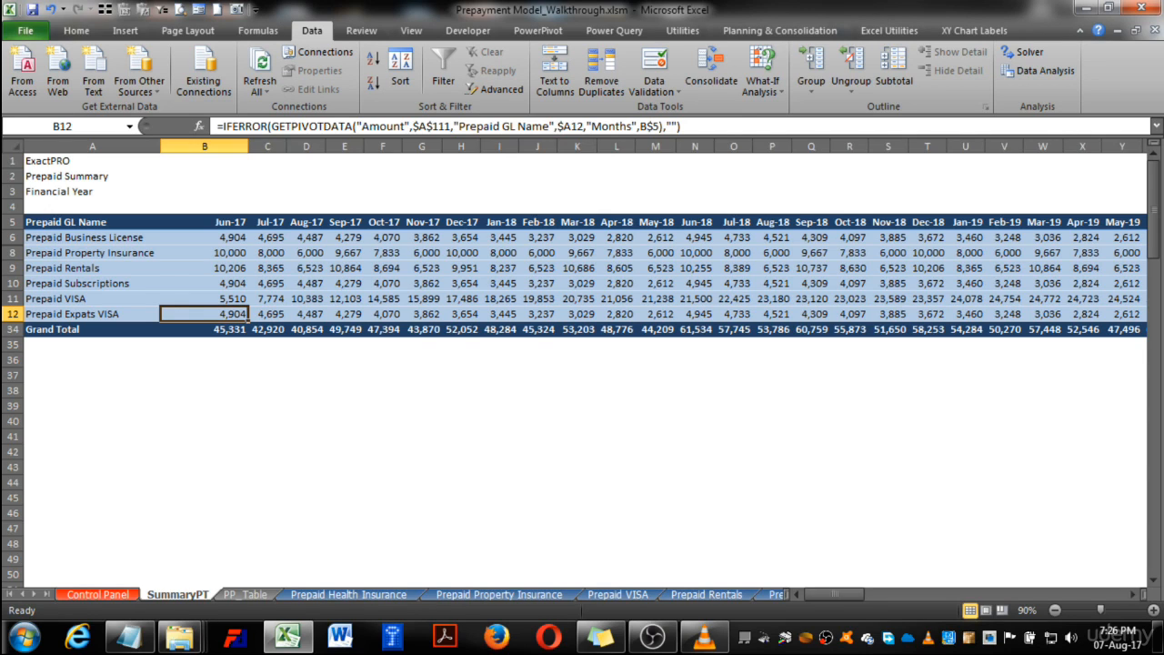
pyautogui.moveTo(13, 322); pyautogui.dragTo(13, 332)
pyautogui.rightClick(57, 325)
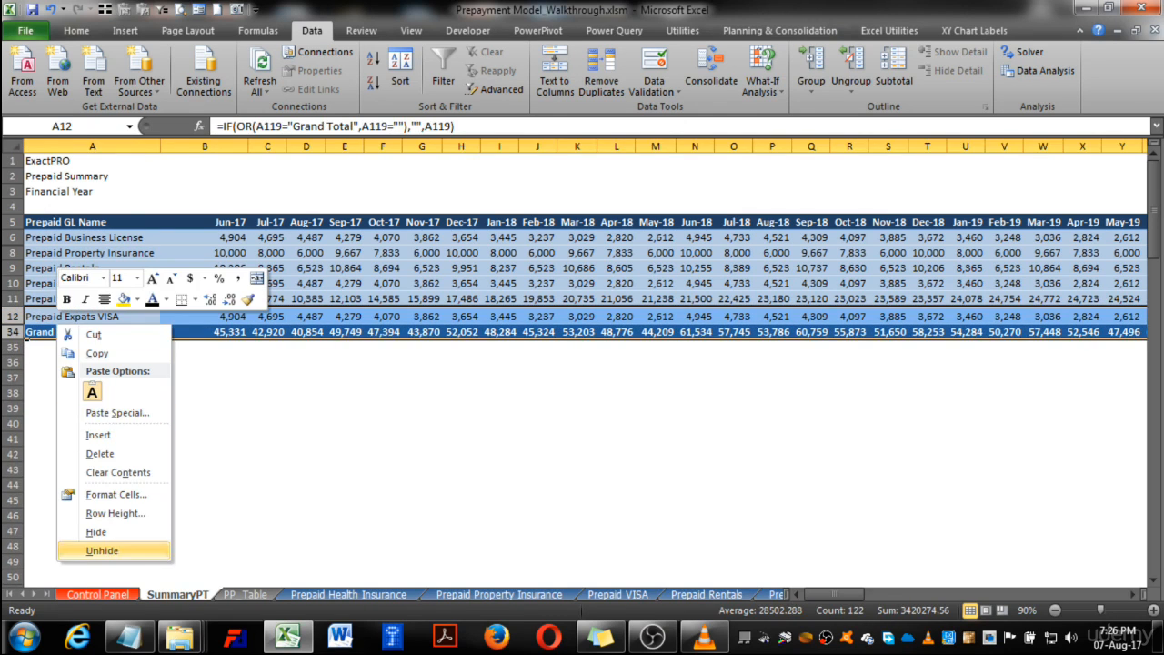
pyautogui.click(102, 551)
pyautogui.click(92, 424)
# - Examine the Prepaid Vehicle Insurance name and amount formulas in row 13 against the Prepaid Expats VISA amount in B12
pyautogui.click(205, 332)
pyautogui.click(205, 317)
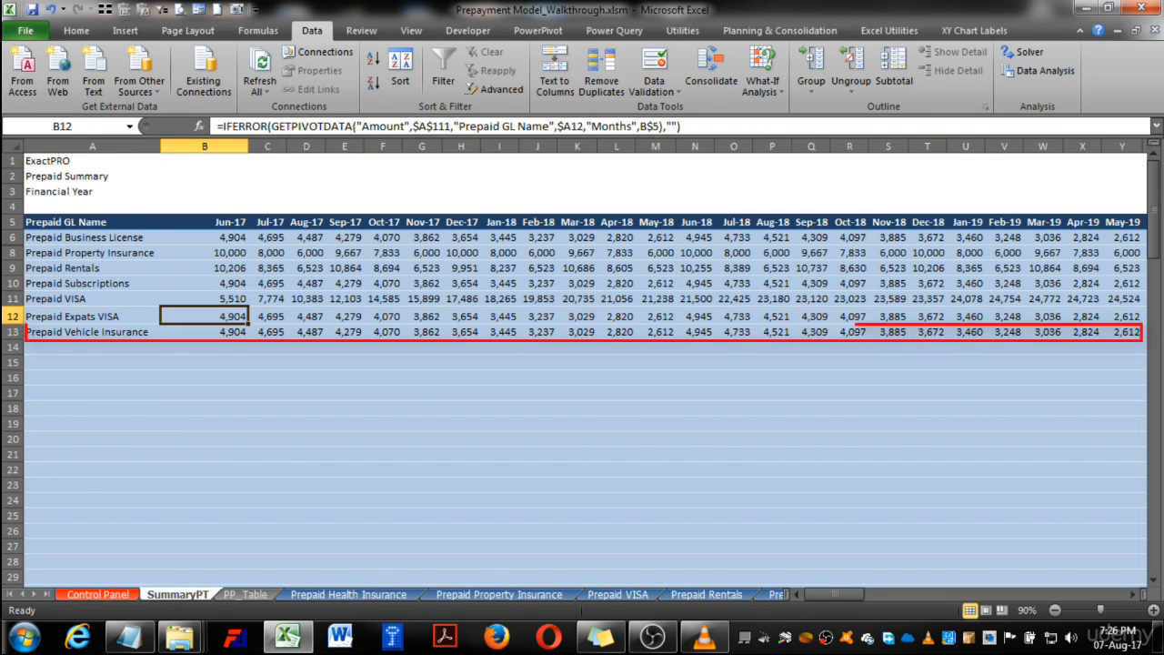
pyautogui.click(92, 332)
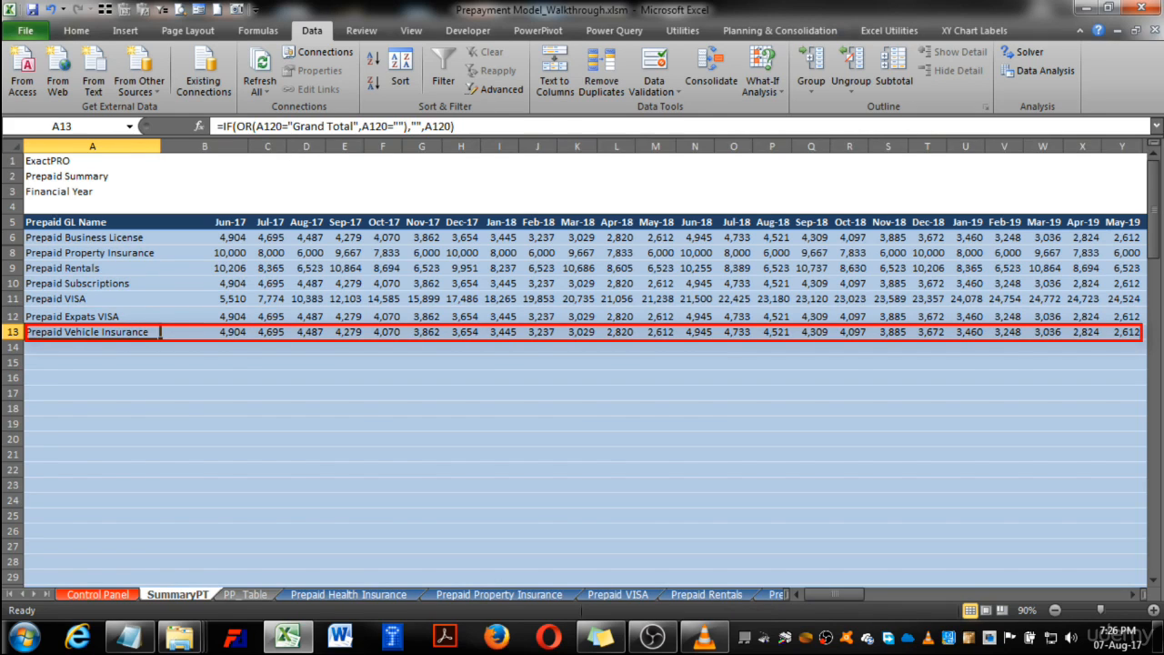
pyautogui.click(205, 332)
pyautogui.moveTo(205, 317); pyautogui.dragTo(205, 332)
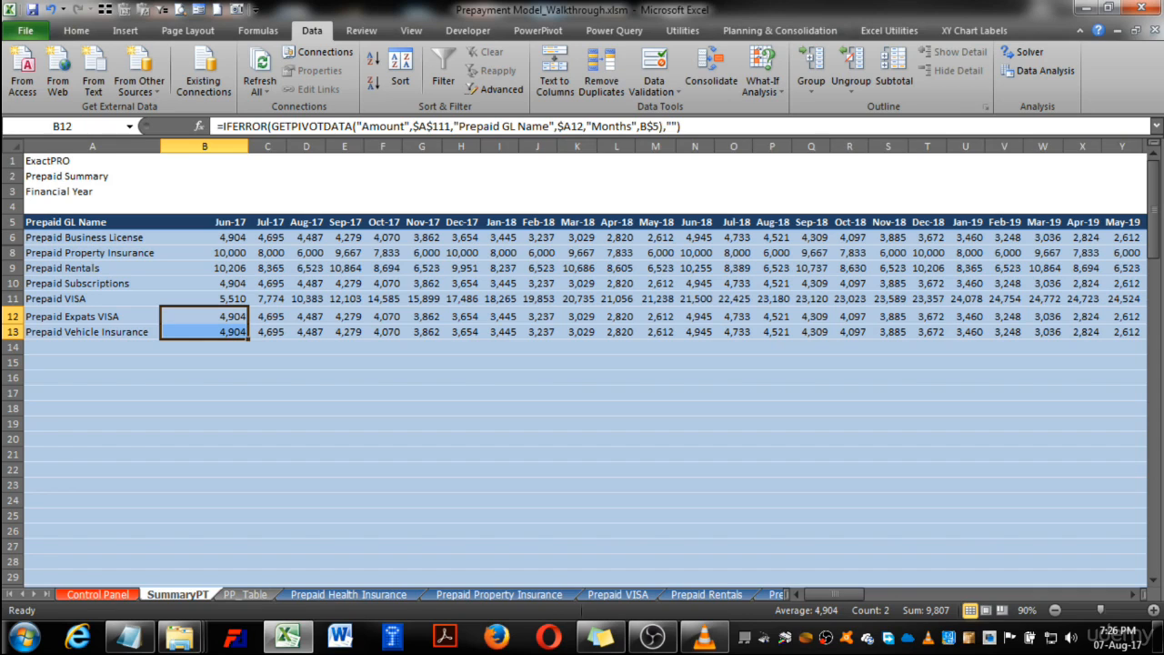
pyautogui.click(205, 317)
pyautogui.click(205, 332)
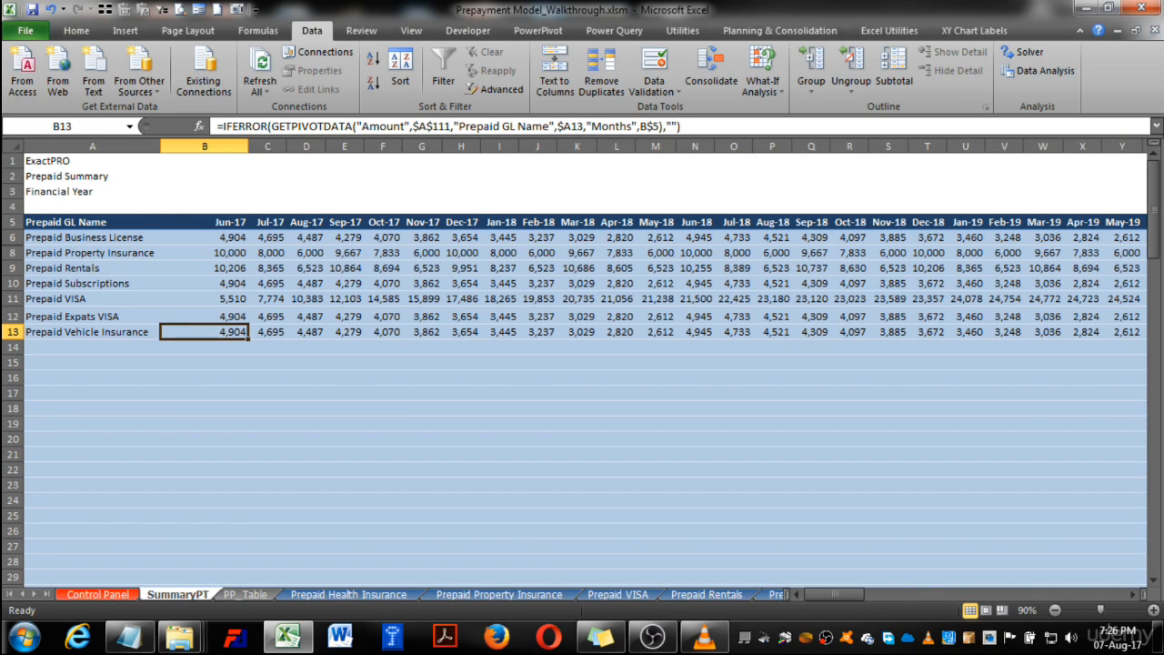
# - Hide the empty rows 14 to 33 above the Grand Total on SummaryPT
pyautogui.moveTo(13, 347); pyautogui.dragTo(13, 299)
pyautogui.rightClick(116, 258)
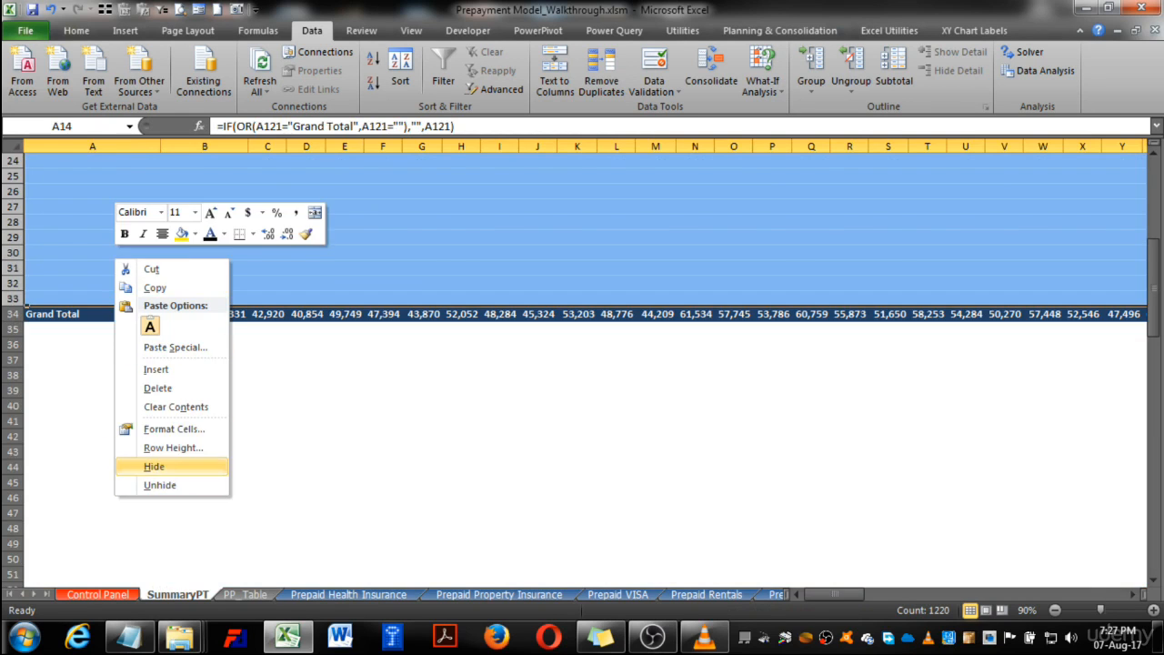
pyautogui.click(159, 465)
# - Examine the Grand Total formula in B34 and the pivot table's Prepaid Business License and Prepaid Vehicle Insurance amounts
pyautogui.click(205, 348)
pyautogui.scroll(-20, 205, 348)
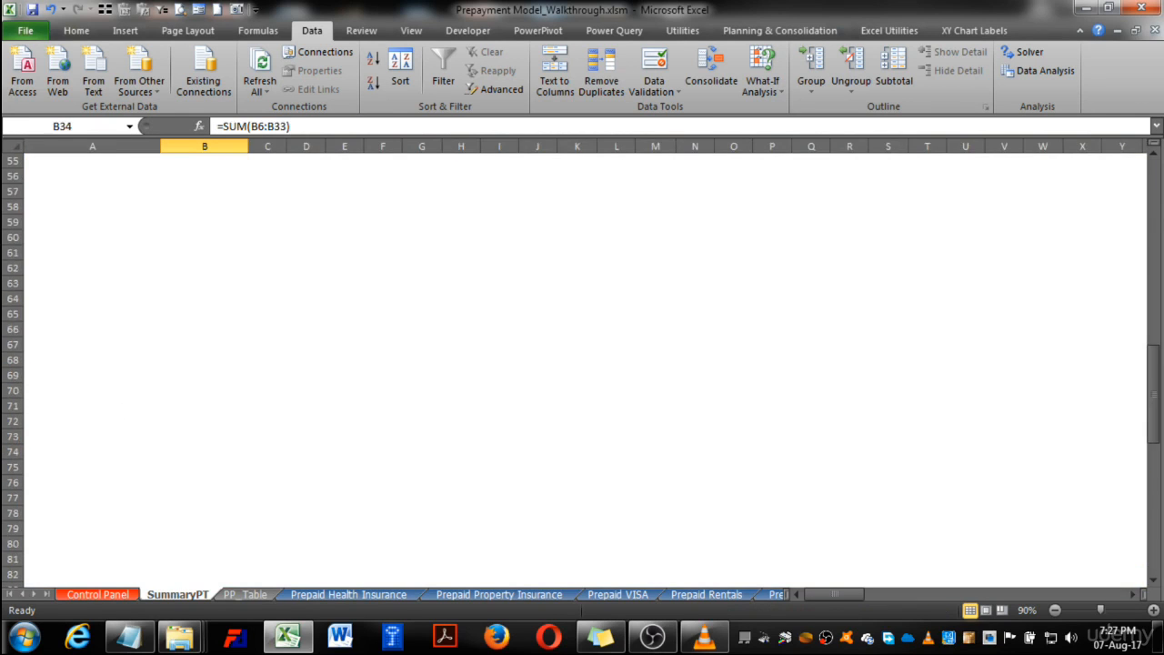
pyautogui.scroll(-4, 204, 347)
pyautogui.click(211, 452)
pyautogui.click(209, 345)
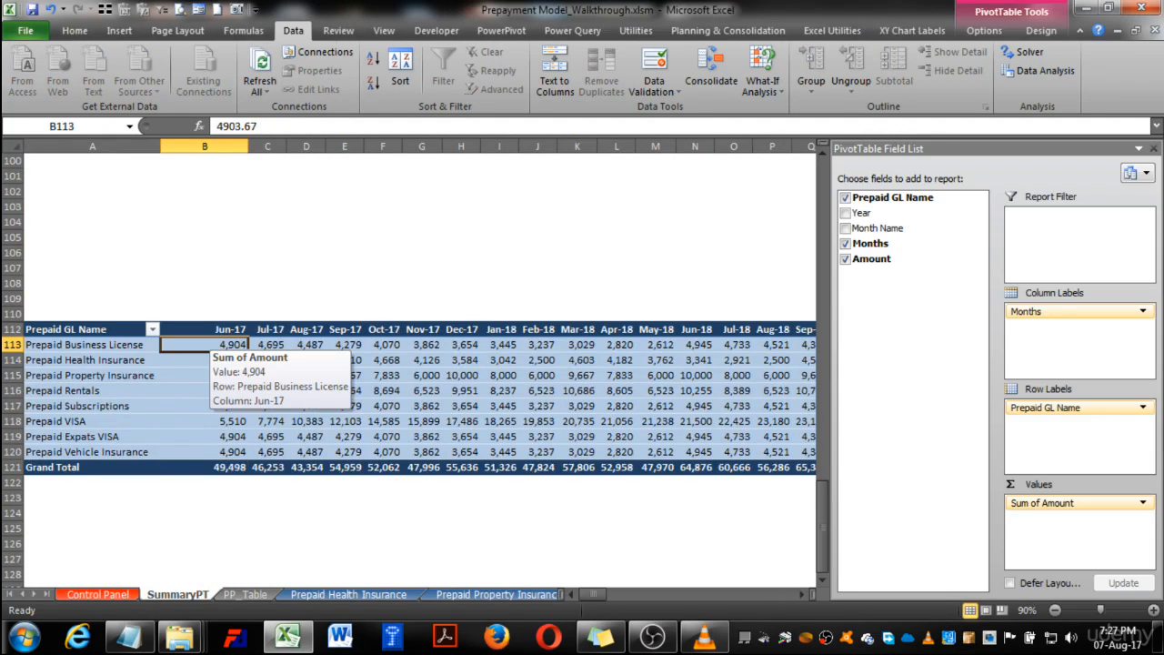
pyautogui.scroll(2, 209, 344)
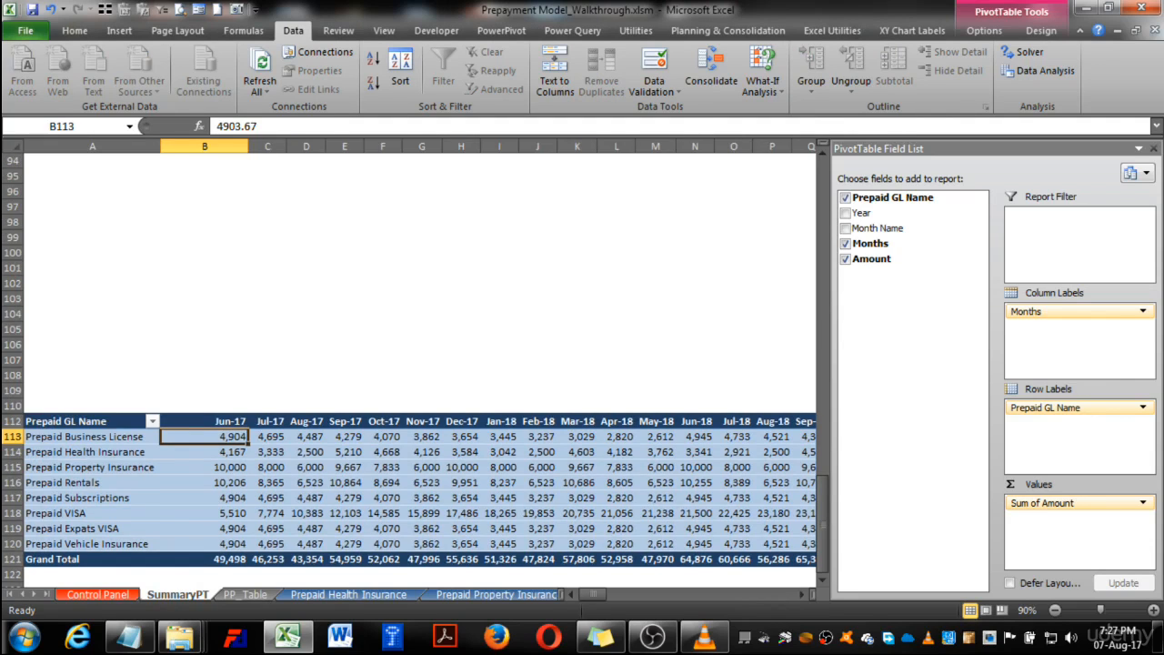
pyautogui.scroll(-2, 209, 345)
pyautogui.click(209, 452)
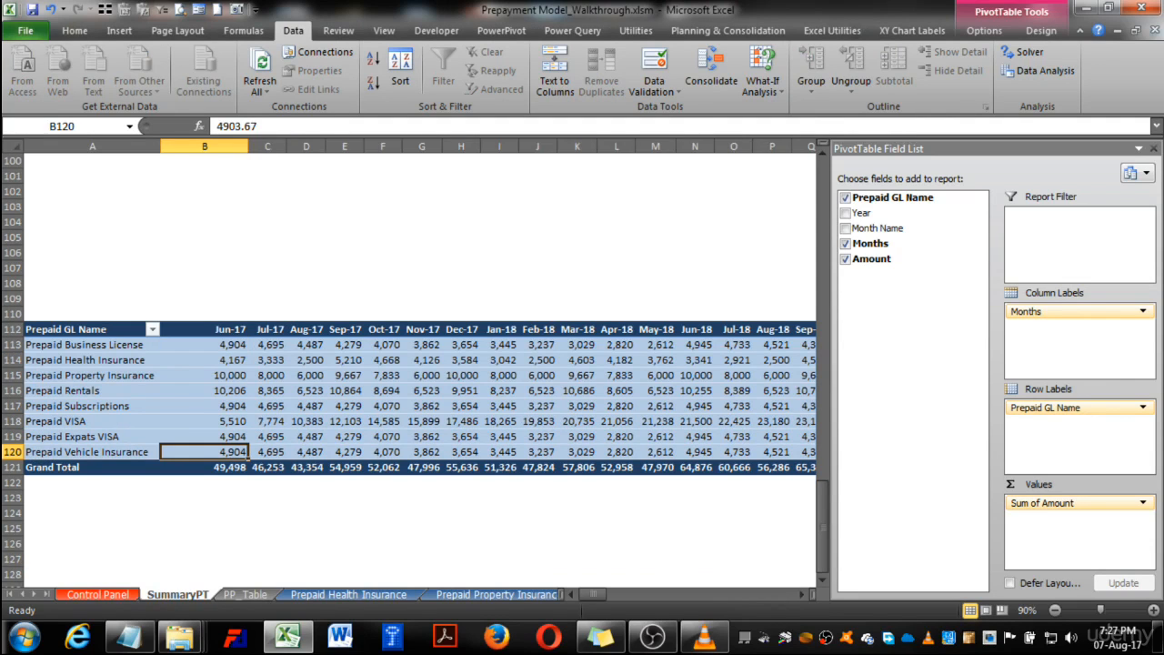
pyautogui.scroll(-5, 409, 391)
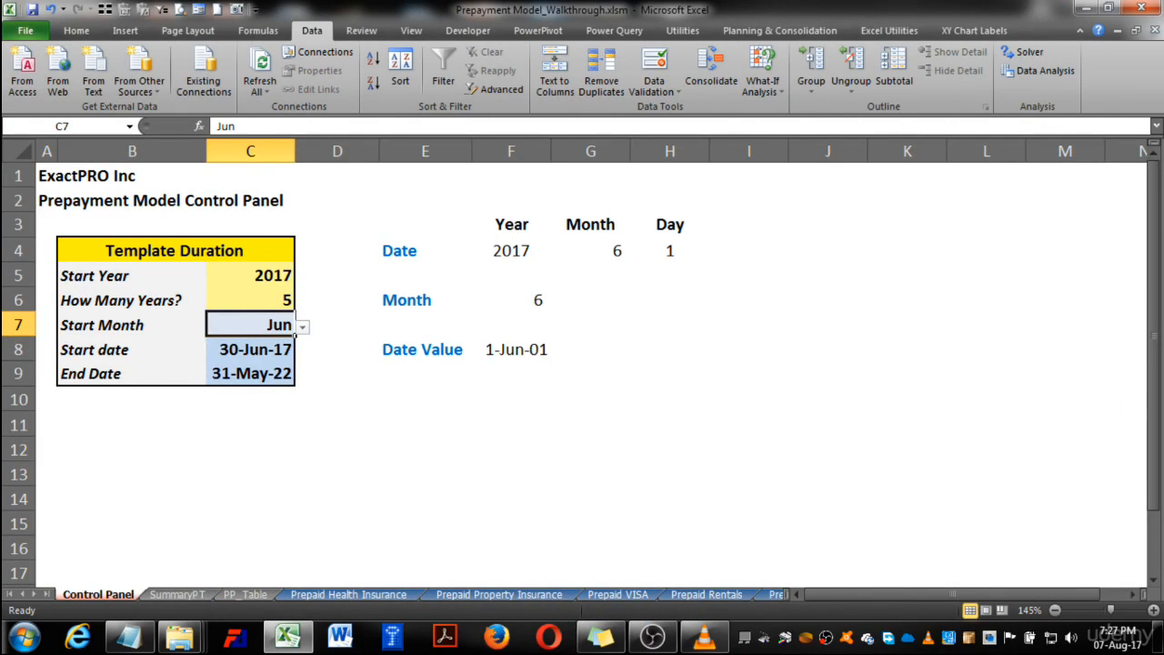
# - Change the Start Month on the Control Panel sheet to Apr and save the workbook
pyautogui.click(303, 328)
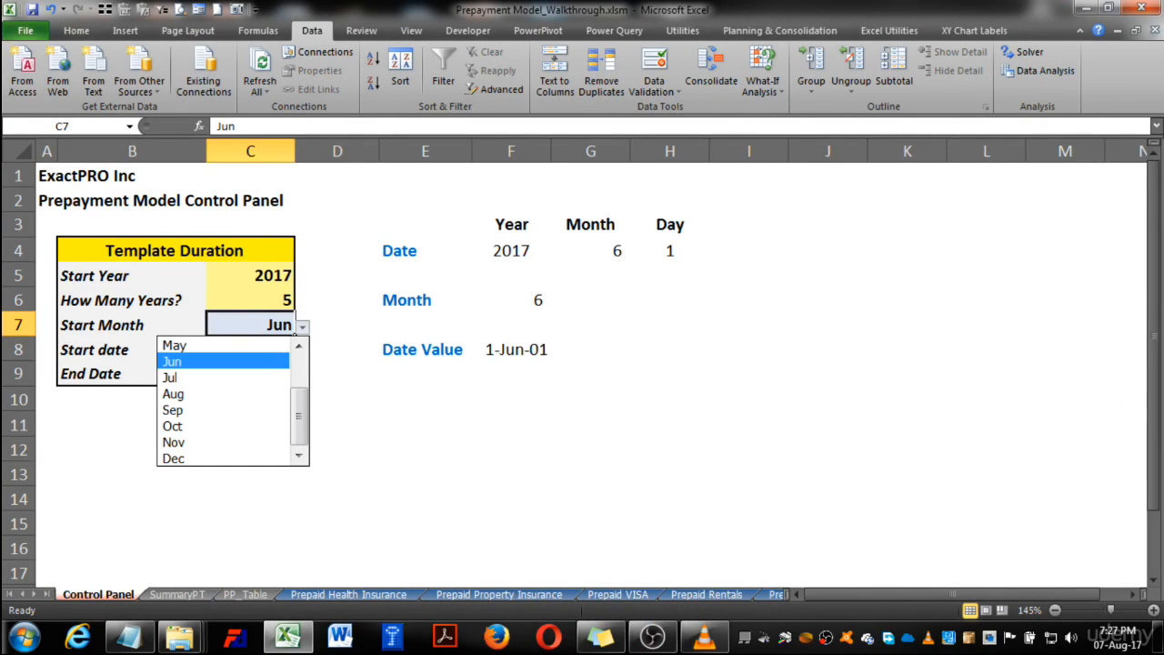
pyautogui.moveTo(298, 417); pyautogui.dragTo(298, 385)
pyautogui.press('Return')
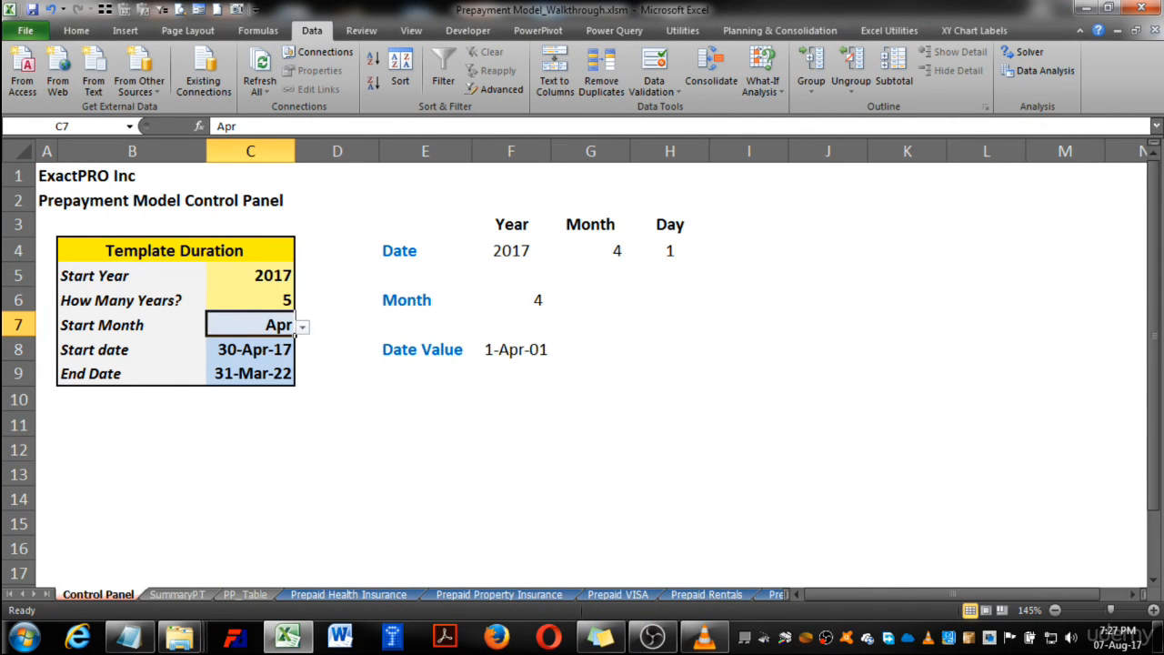
pyautogui.hotkey('ctrl', 's')
# - Return to SummaryPT, autofit column C to its month header, and check the date headers along row 5 from B5
pyautogui.hotkey('ctrl', 'pagedown')
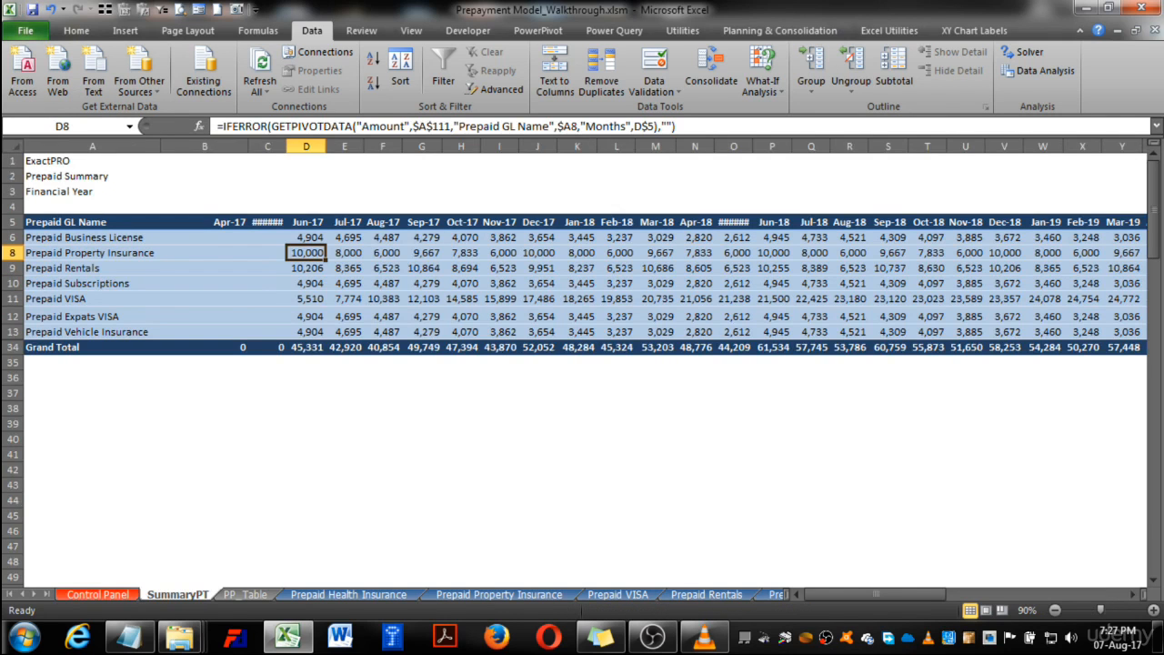
pyautogui.doubleClick(287, 146)
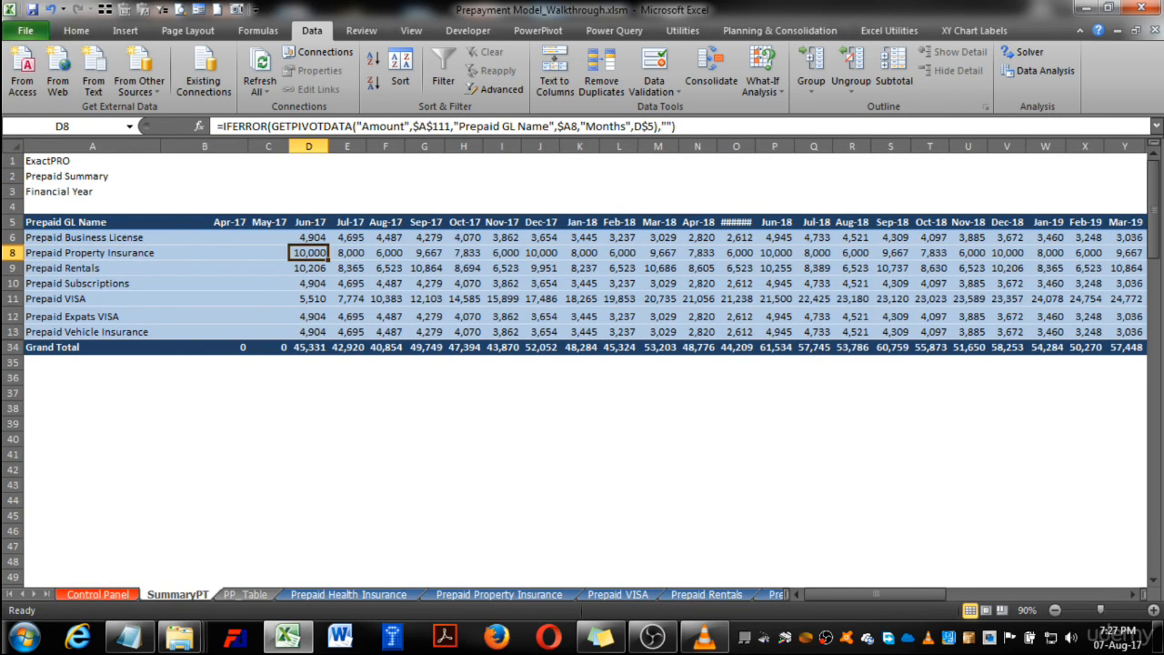
pyautogui.click(205, 222)
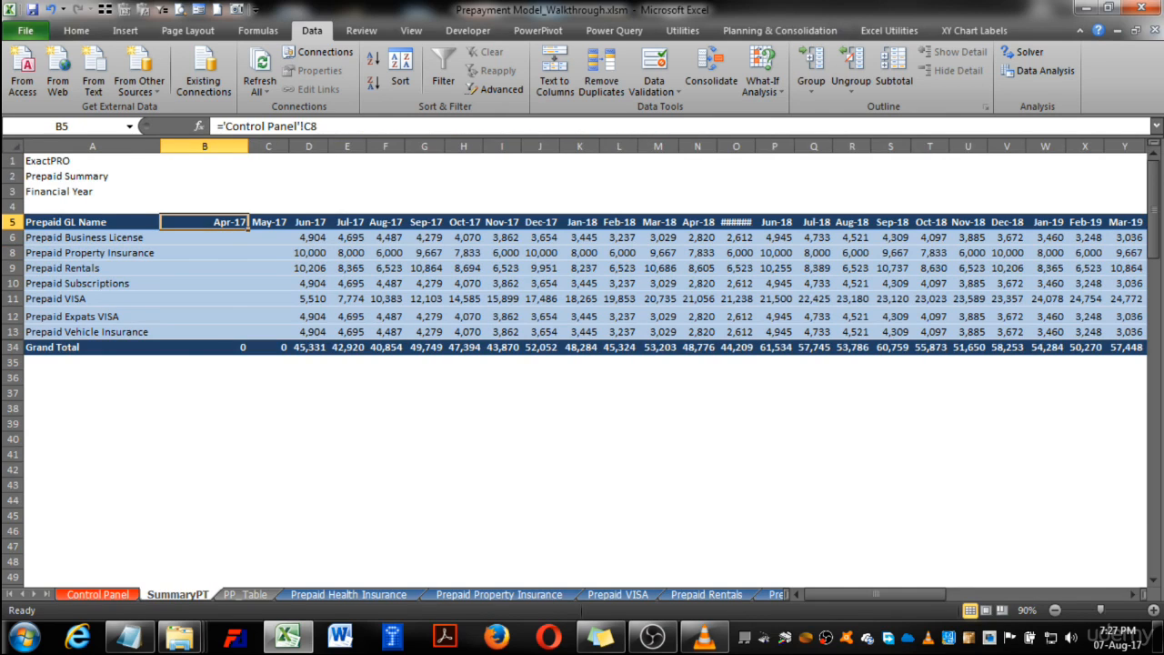
pyautogui.press('Right')
pyautogui.press('Right')
pyautogui.press('Right')
pyautogui.press('Right')
# - Refresh all data so the summary amounts follow the new start month
pyautogui.click(268, 253)
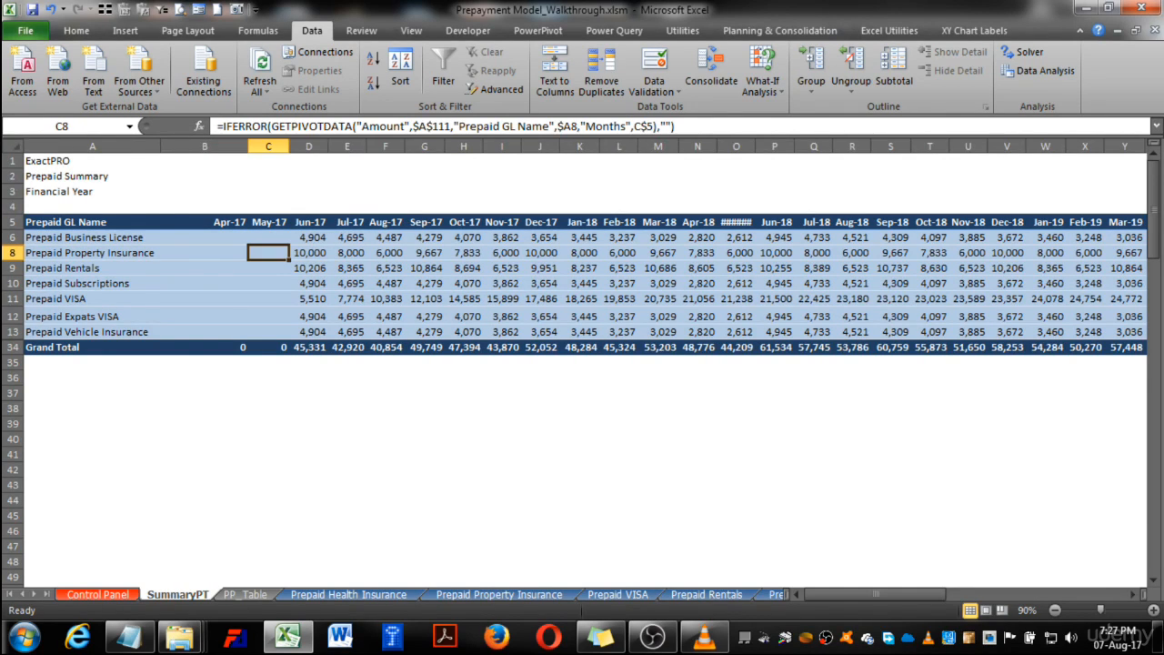
pyautogui.click(260, 73)
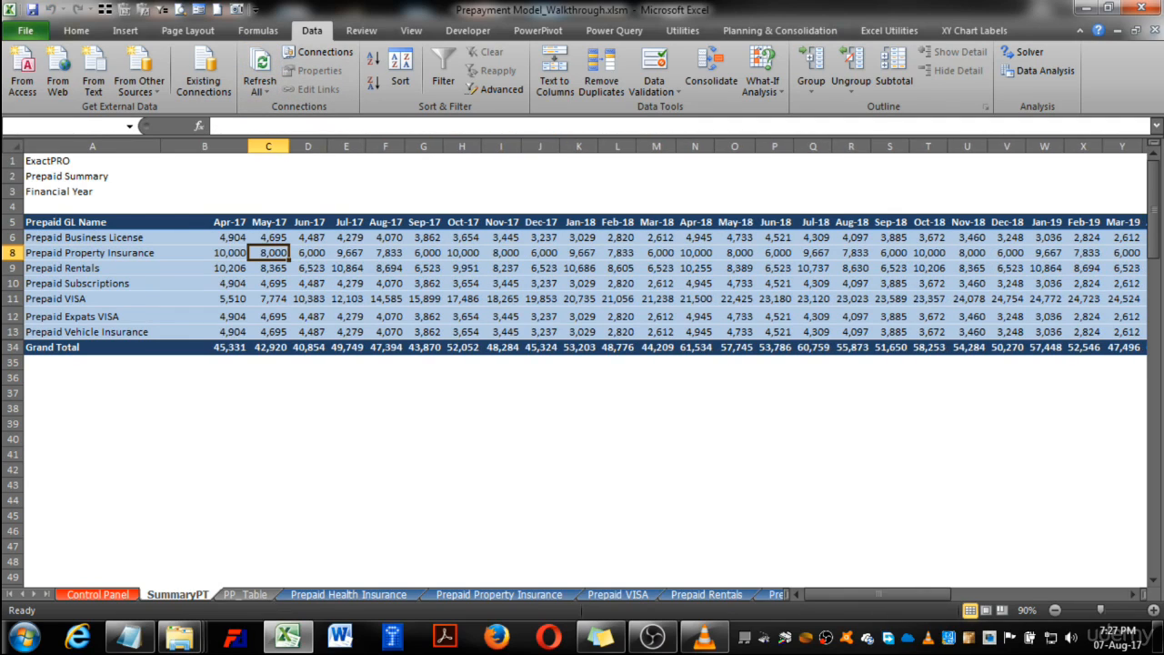
pyautogui.moveTo(877, 595)
pyautogui.mouseDown()
pyautogui.moveTo(1051, 595)
pyautogui.moveTo(877, 595)
pyautogui.mouseUp()
# - Compare the summary's Prepaid Rentals formula in B9 and month header in B5 with the pivot table's amounts and header B112
pyautogui.click(205, 268)
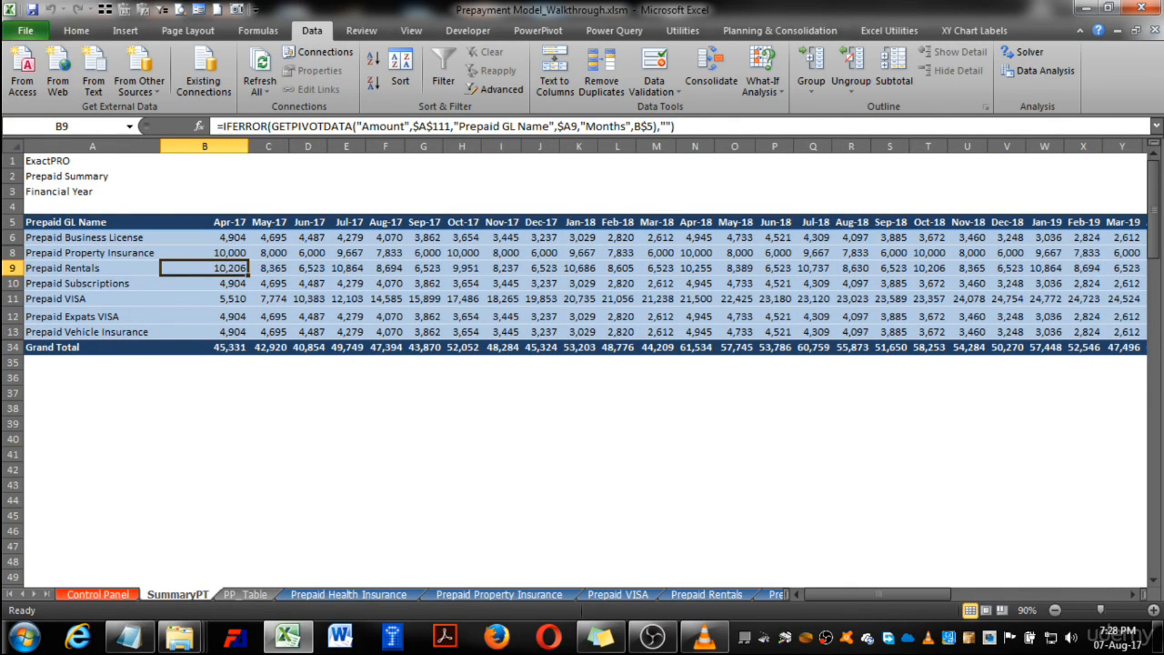
pyautogui.scroll(-20, 205, 268)
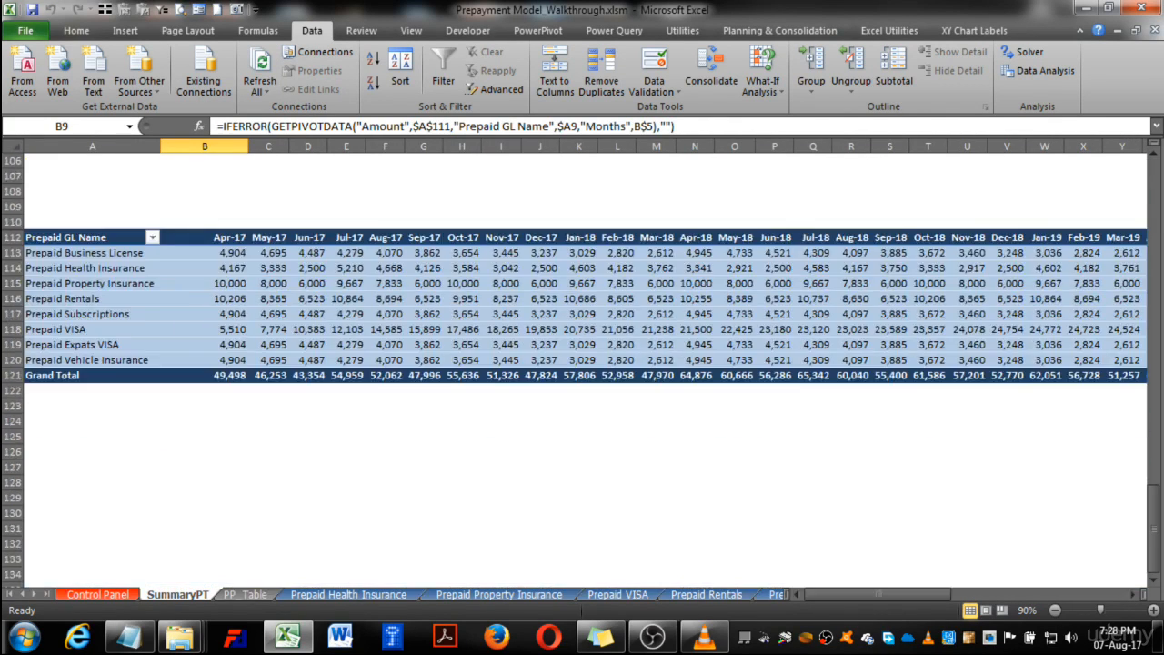
pyautogui.click(268, 314)
pyautogui.scroll(20, 269, 314)
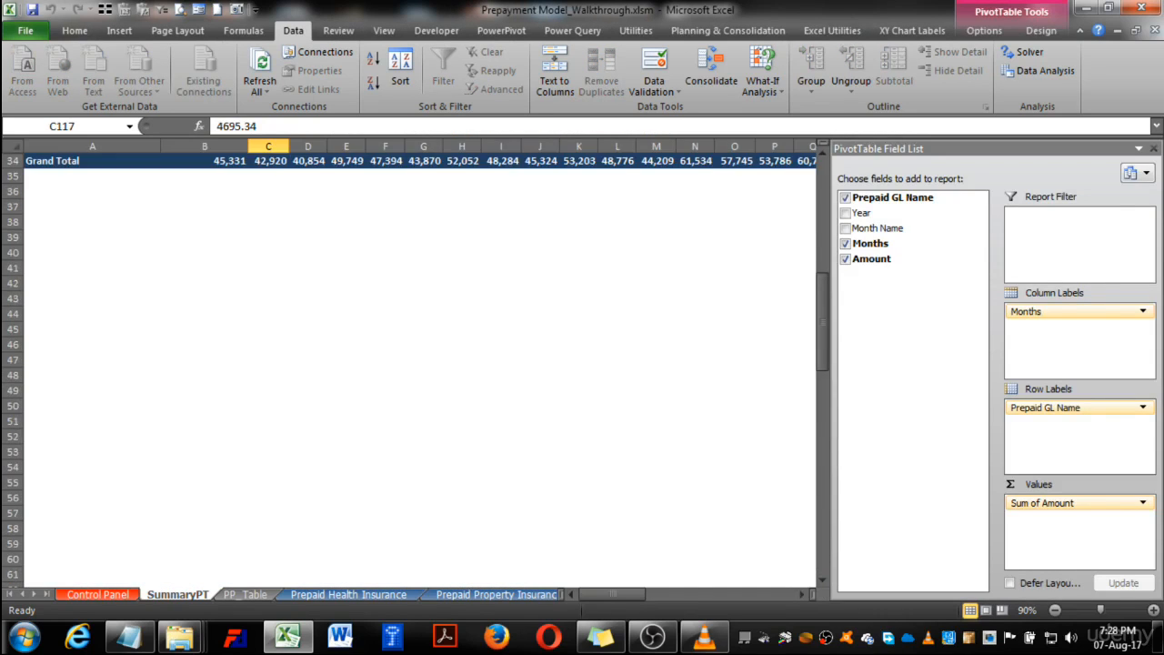
pyautogui.click(204, 238)
pyautogui.click(204, 222)
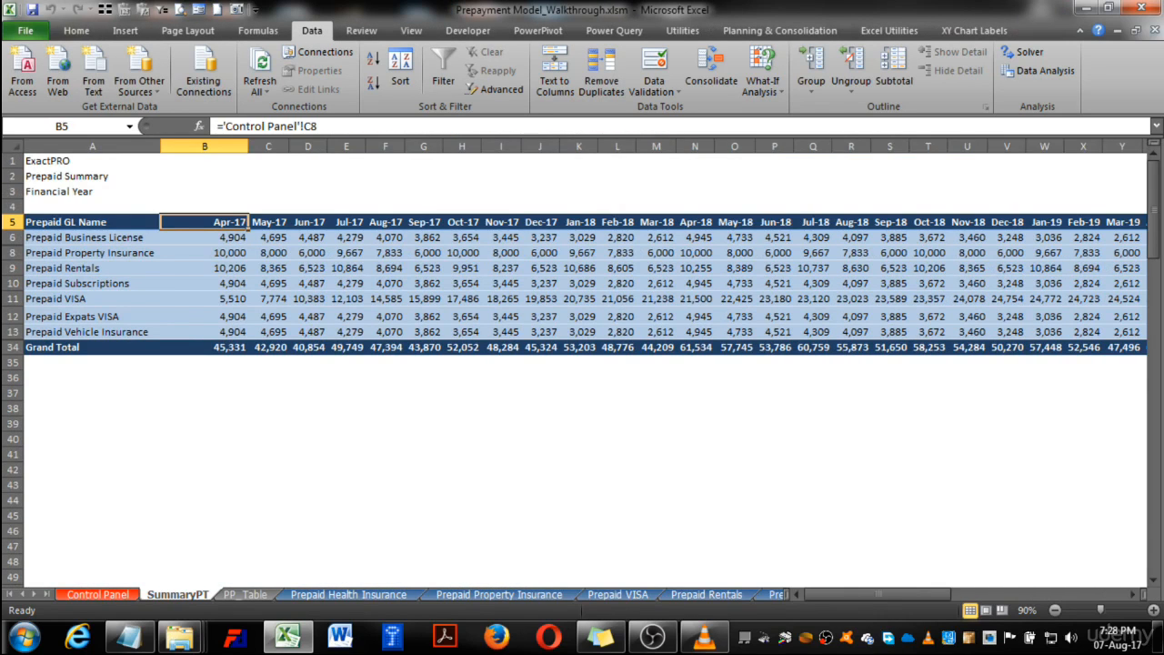
pyautogui.scroll(-20, 582, 363)
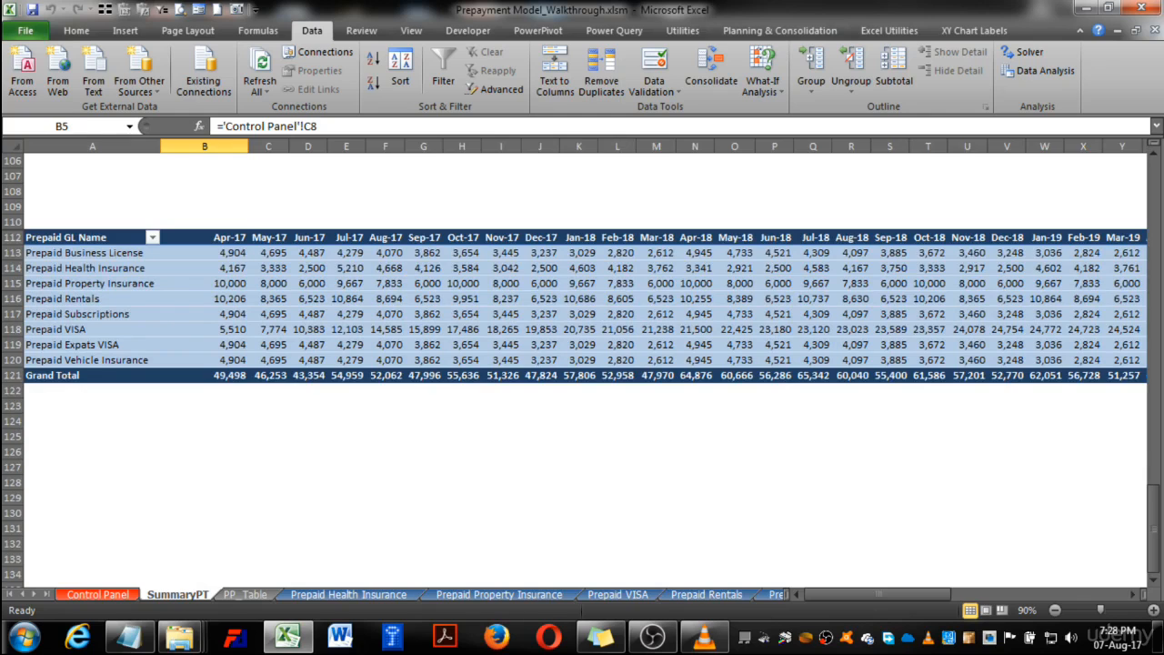
pyautogui.click(204, 237)
pyautogui.scroll(4, 204, 238)
pyautogui.scroll(-3, 205, 238)
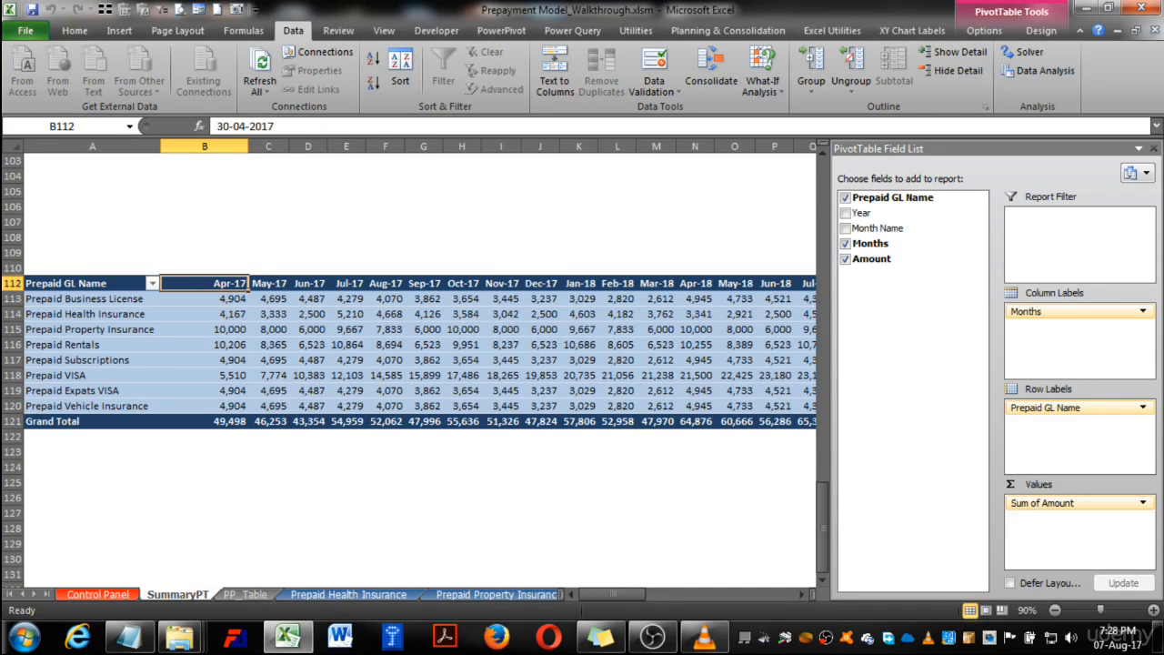
pyautogui.scroll(7, 409, 363)
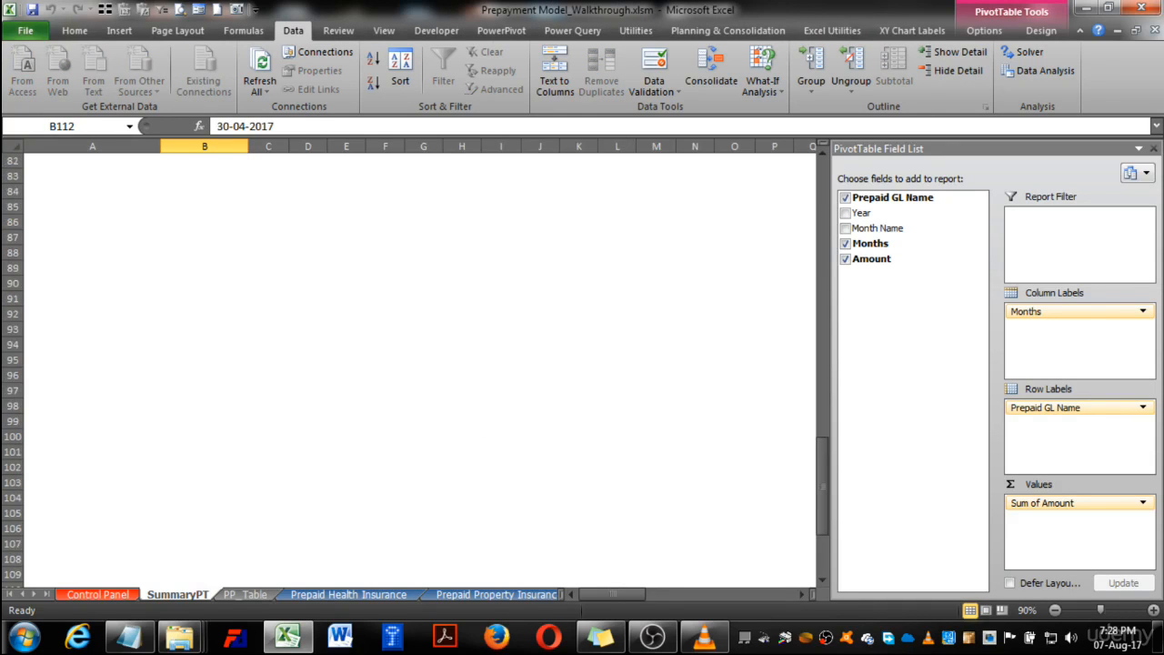
pyautogui.scroll(20, 409, 363)
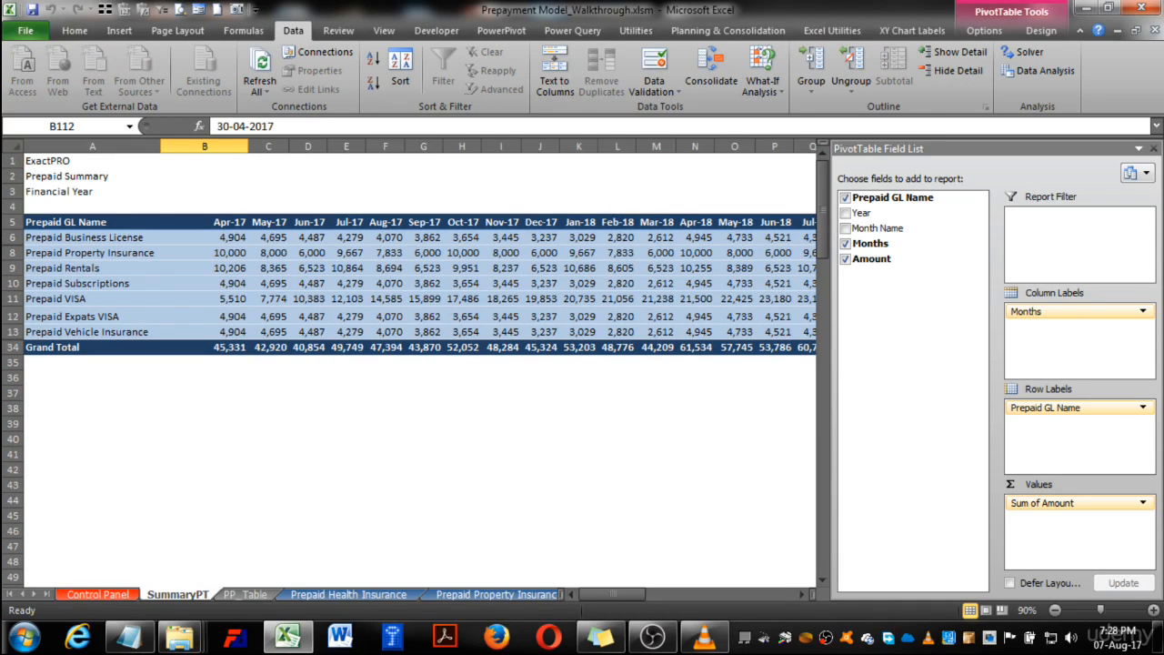
# - Review the month headers from B5 and the Prepaid Business License formula in B6 once more
pyautogui.click(205, 222)
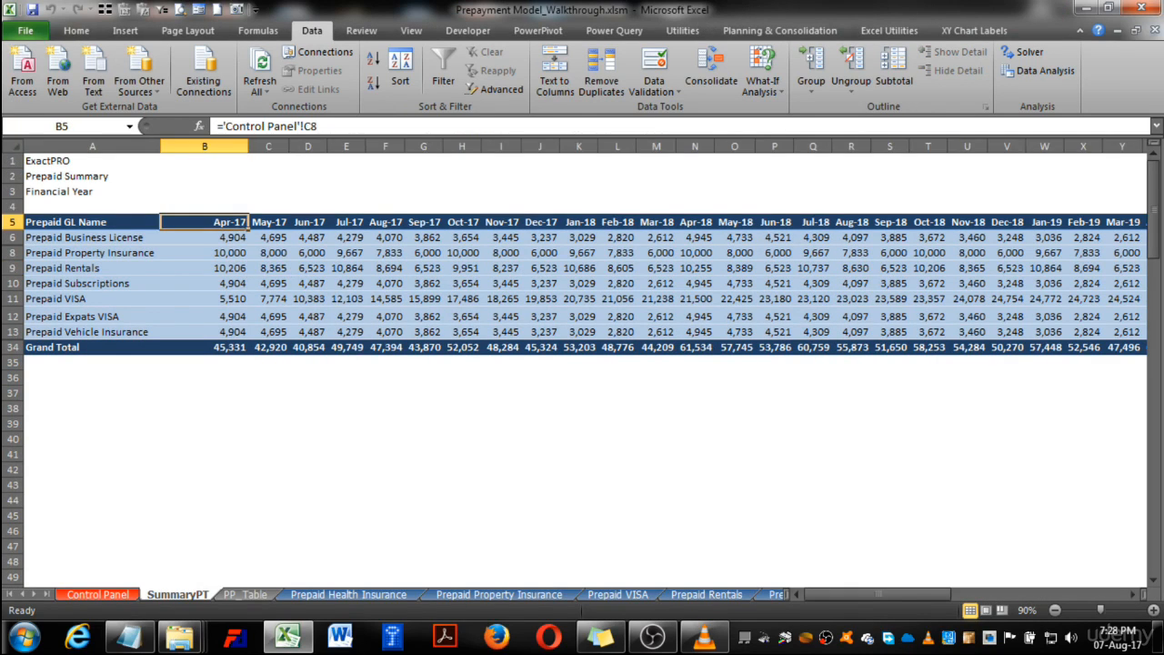
pyautogui.press('Right')
pyautogui.press('Right')
pyautogui.click(205, 238)
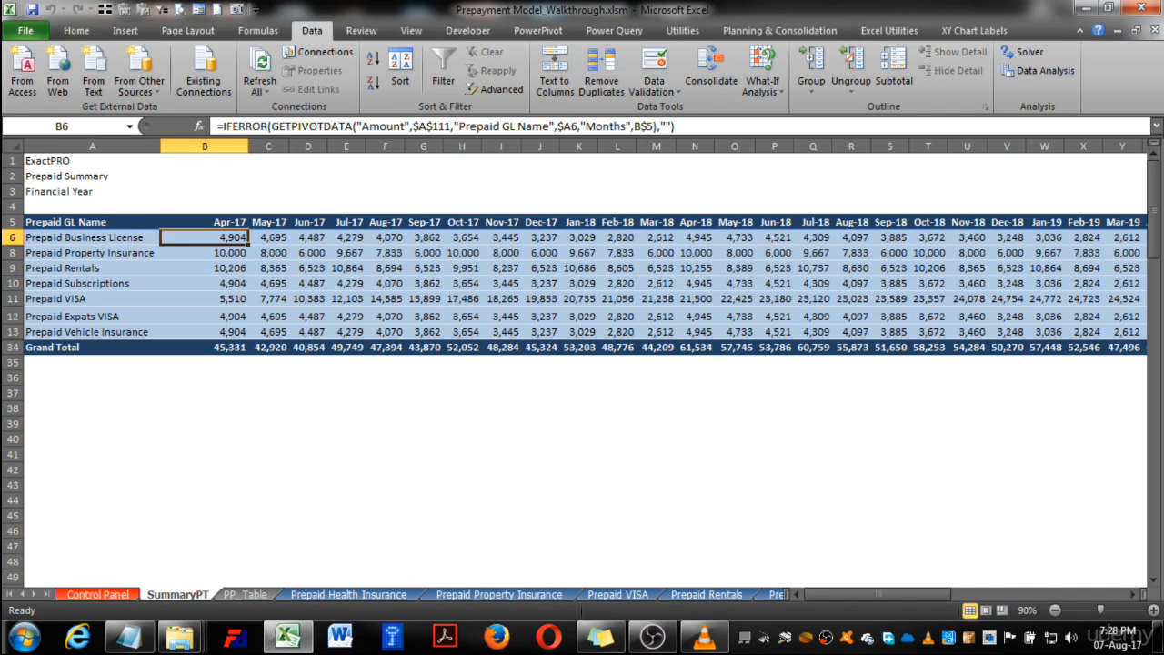
pyautogui.scroll(-20, 582, 368)
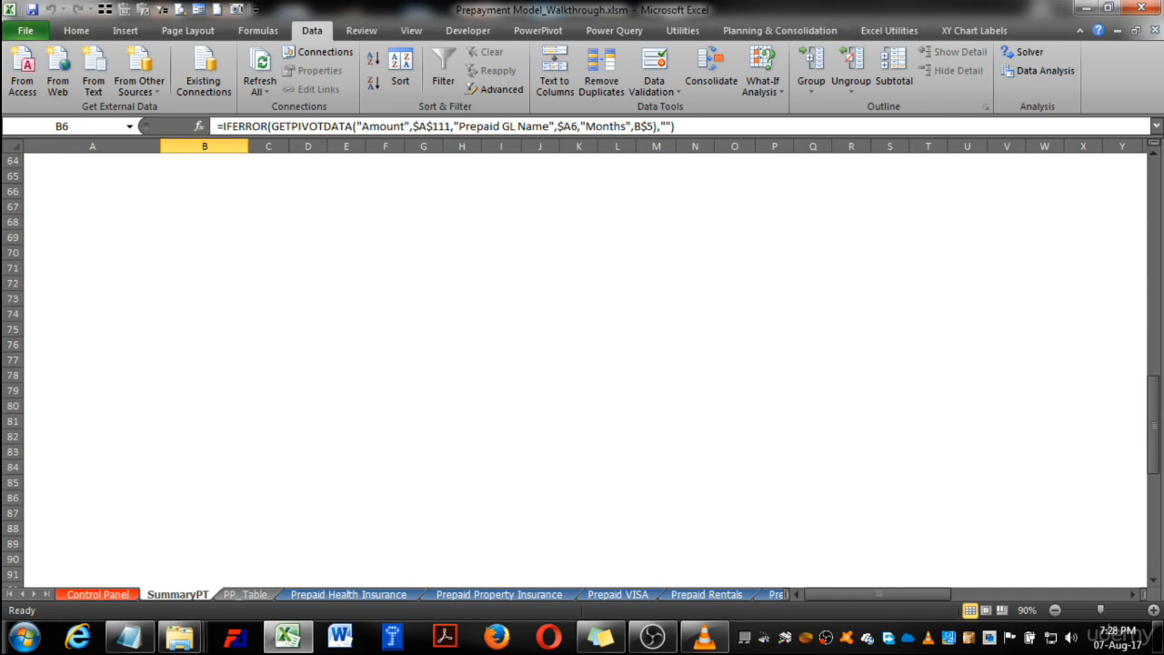
pyautogui.scroll(11, 582, 369)
pyautogui.scroll(20, 582, 369)
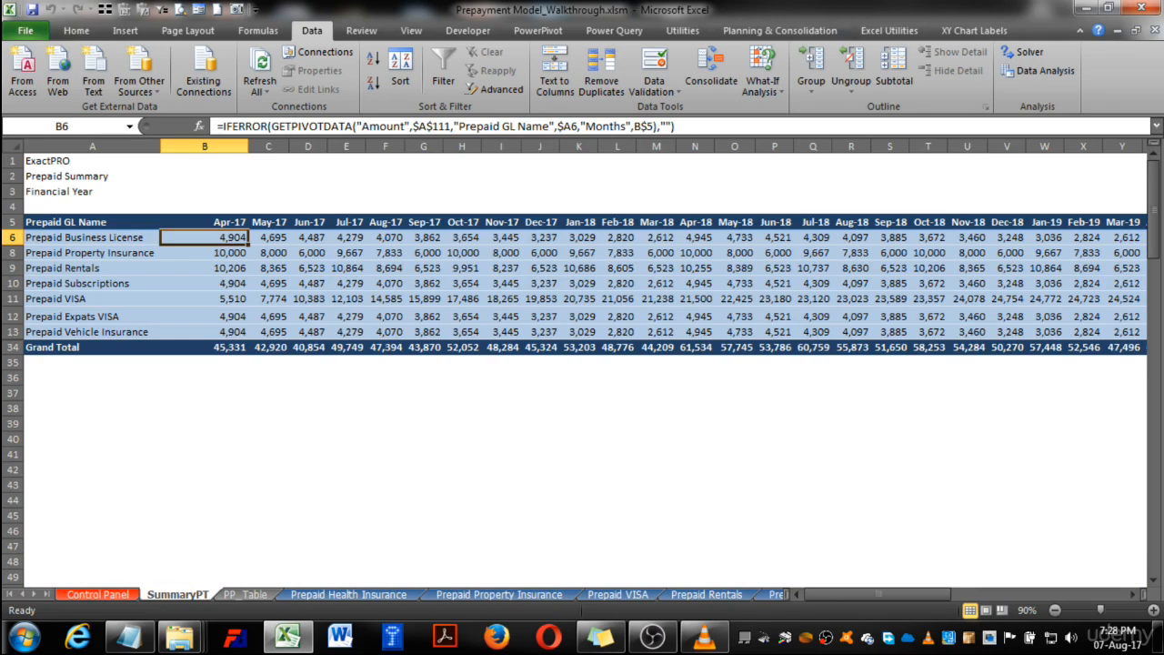